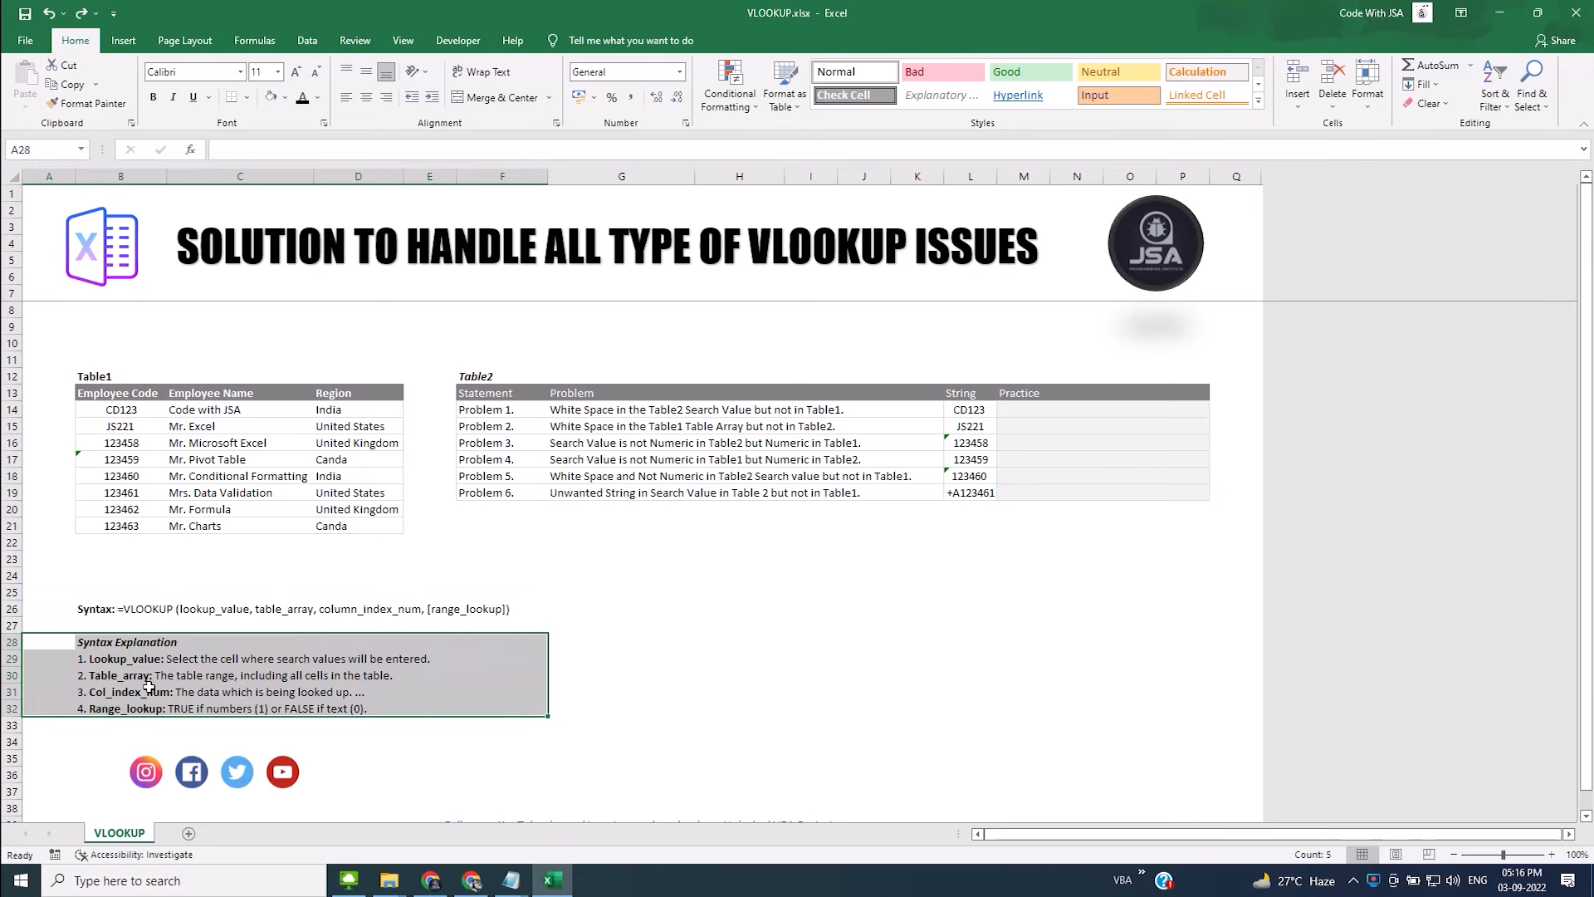
- Review the problem statements and search strings in Table2 and the employee data in Table1
drag(488, 409, 500, 496)
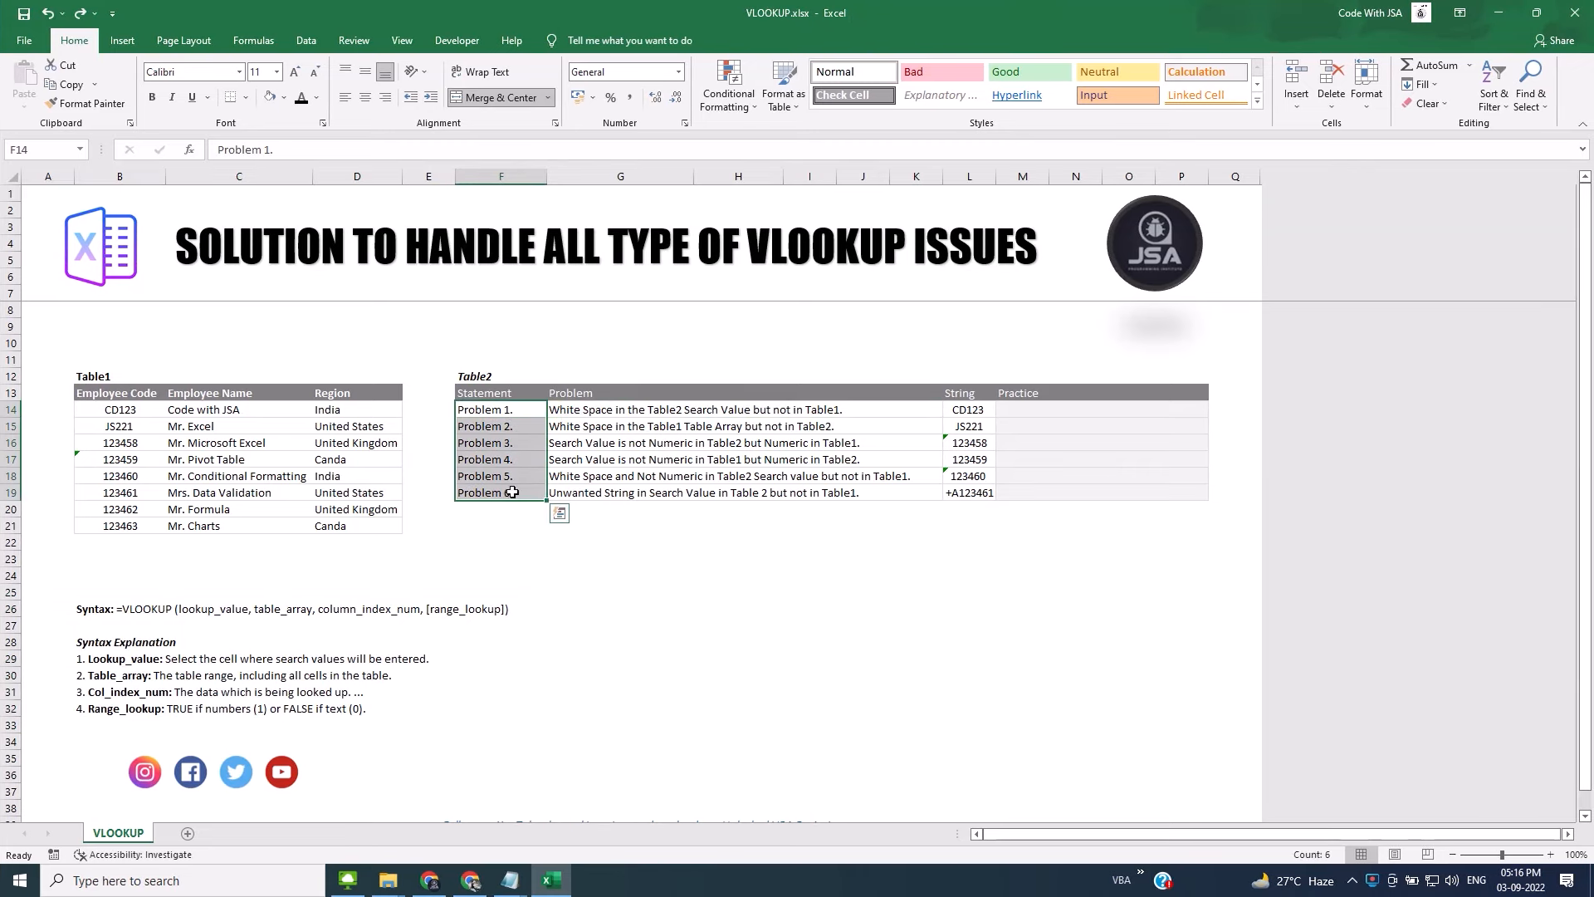
click(690, 410)
drag(691, 423, 698, 494)
drag(968, 410, 983, 488)
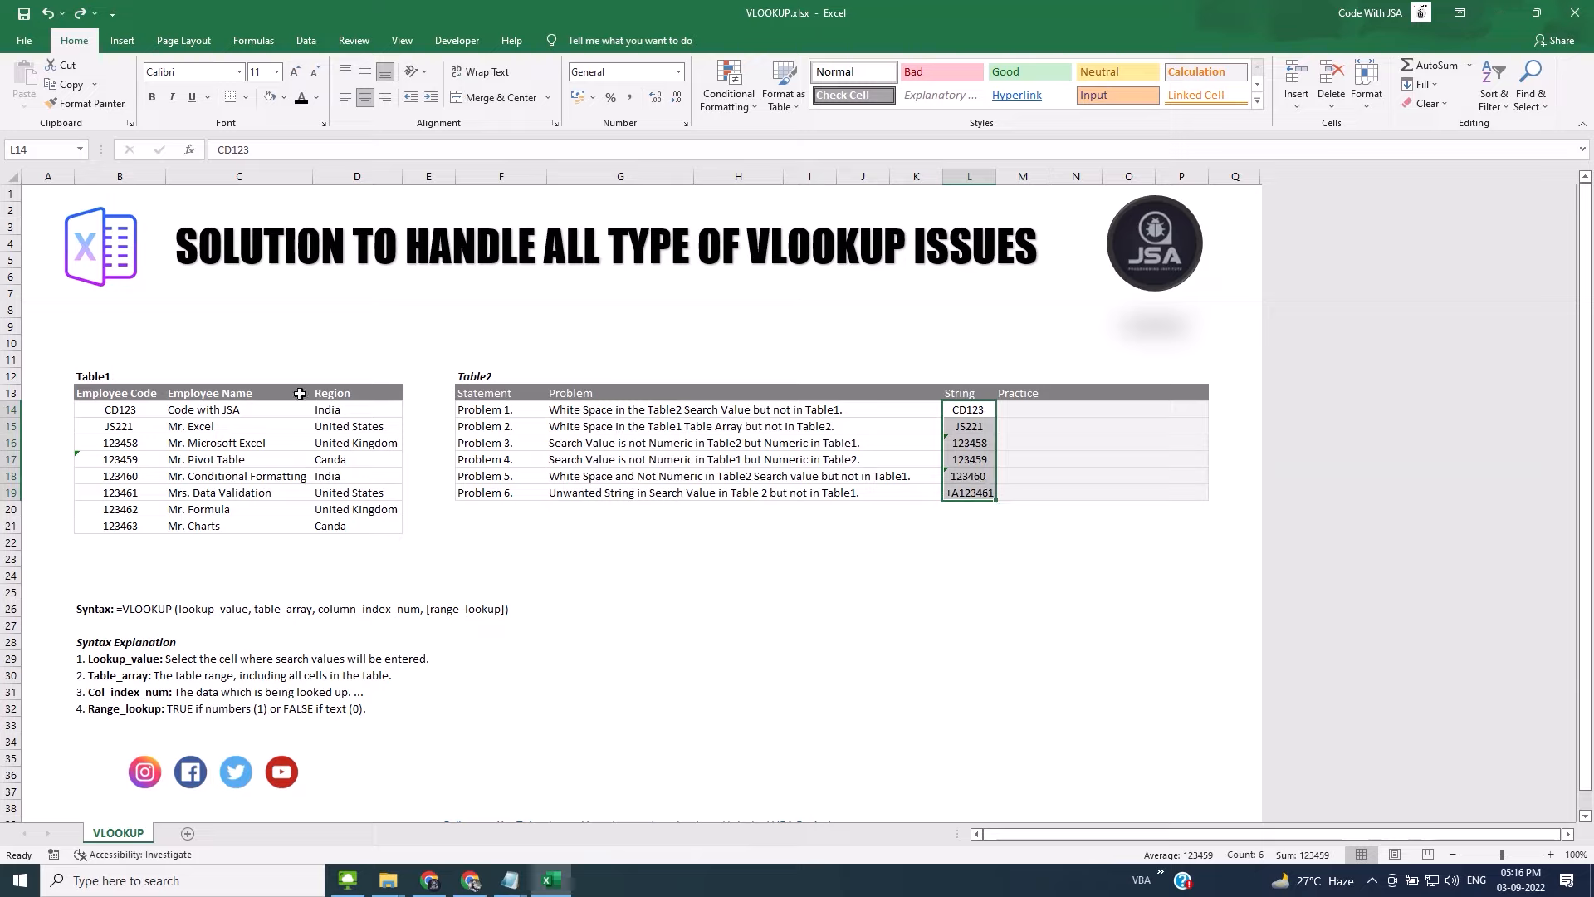
click(108, 395)
drag(139, 422, 345, 525)
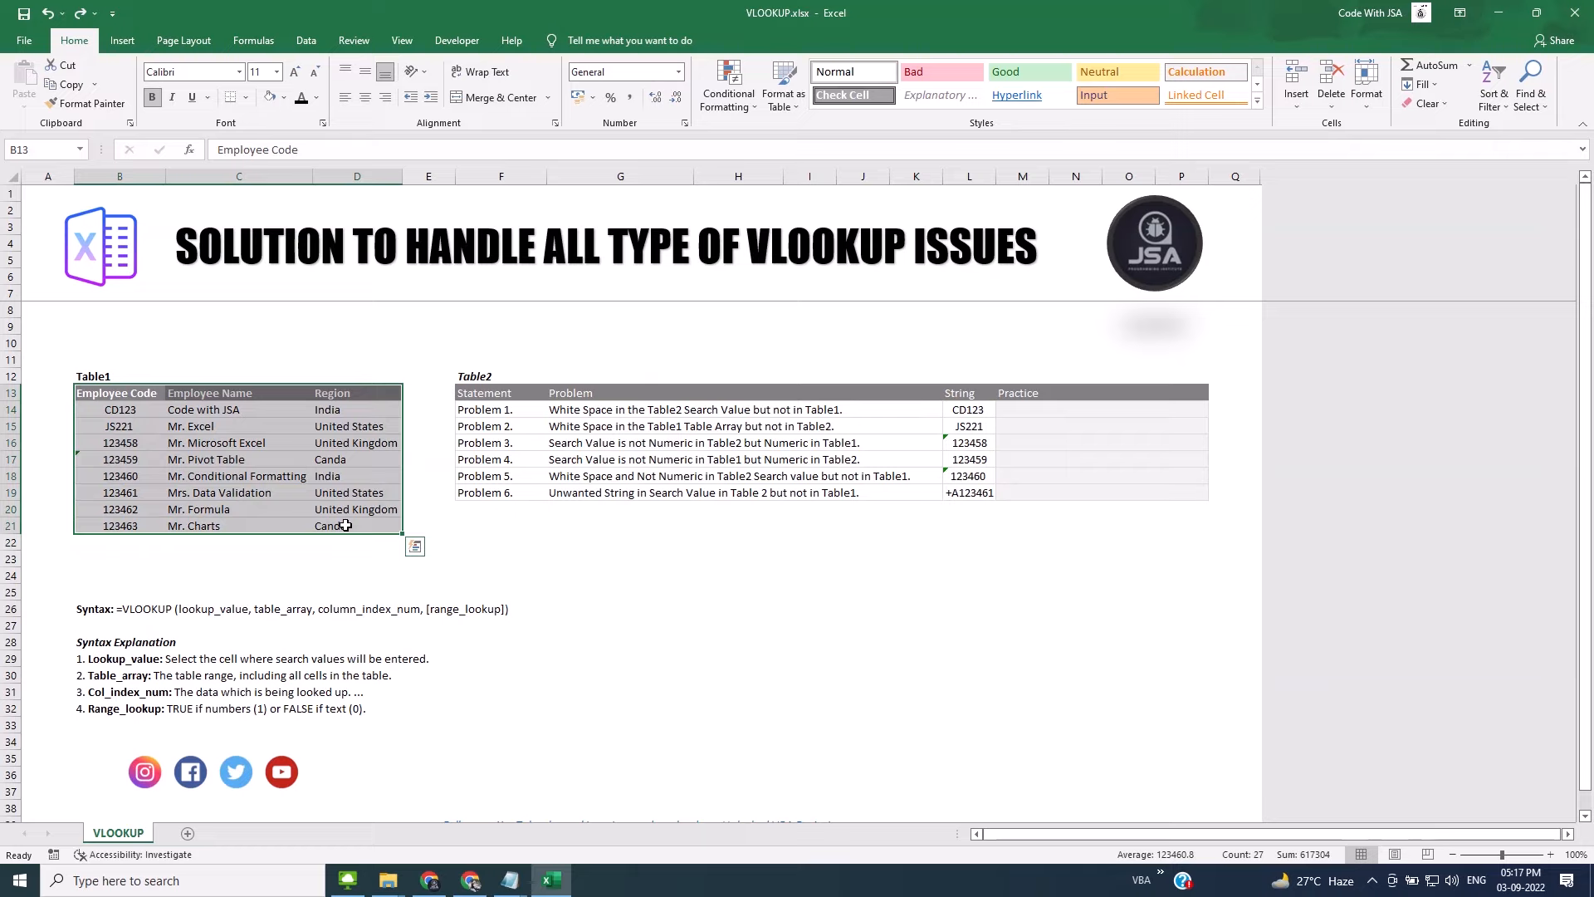
- Inspect the Problem 1 search string in L14 for a trailing space
click(969, 410)
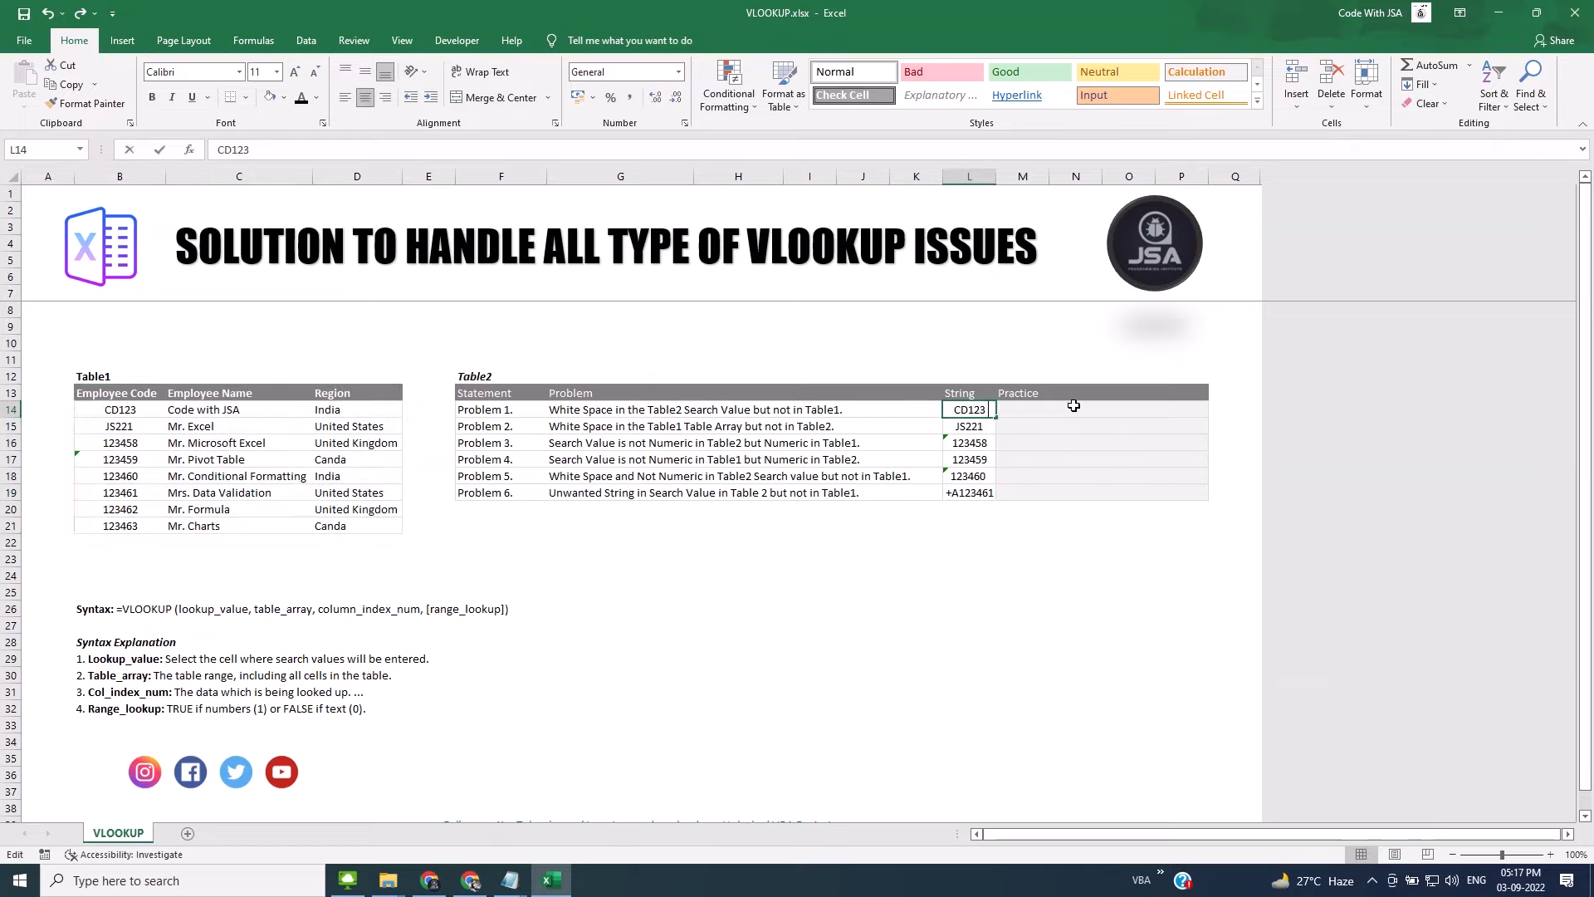
key(F2)
key(BackSpace)
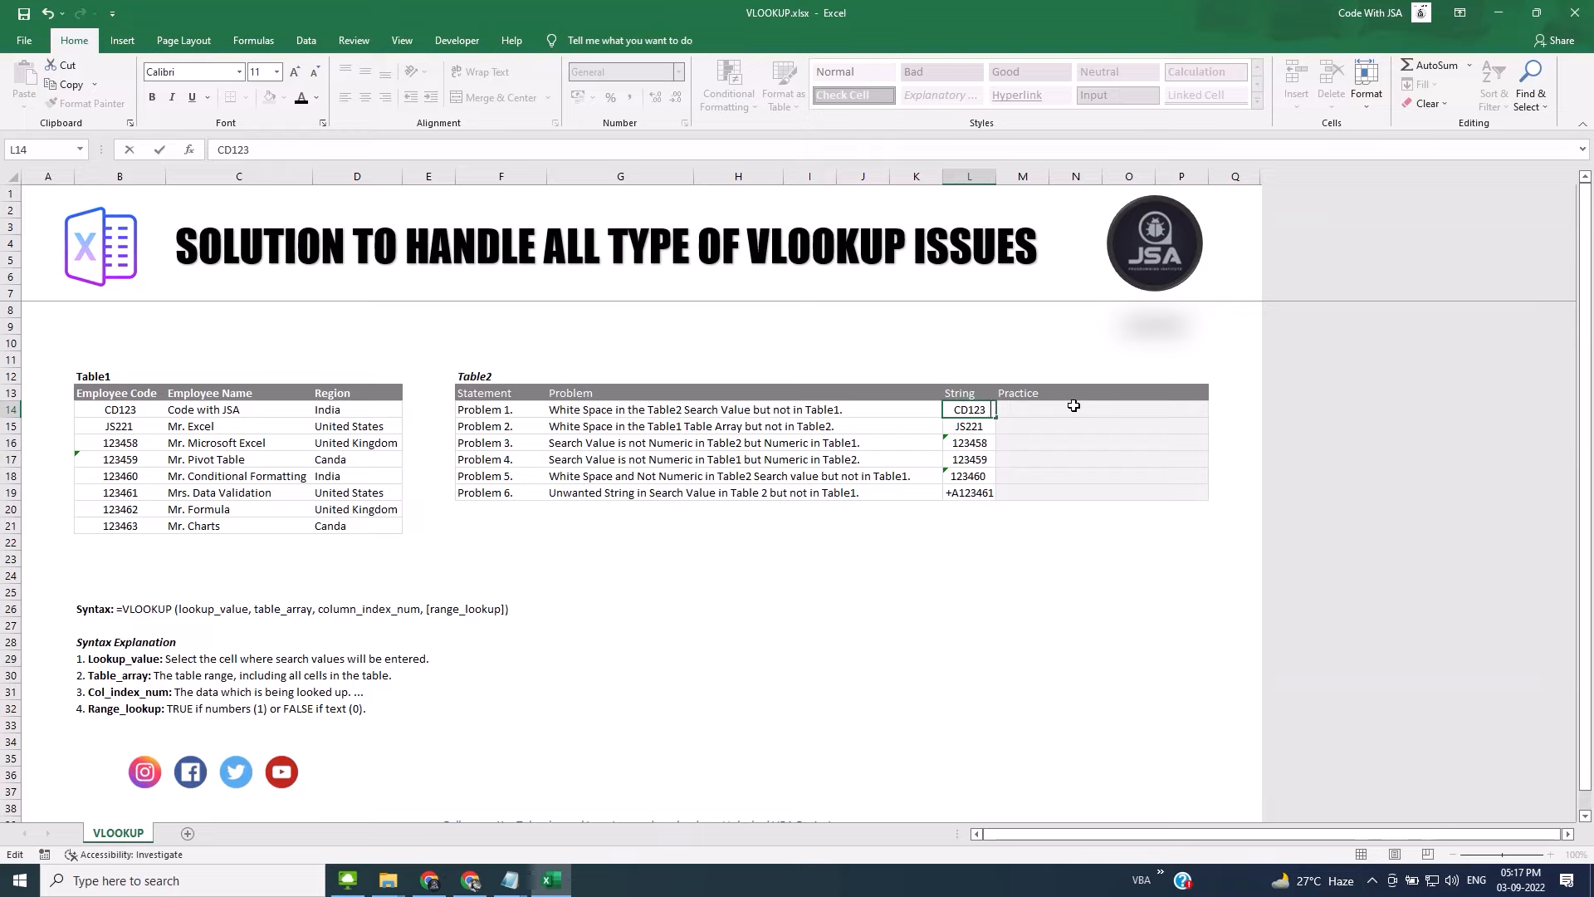
- Enter =VLOOKUP(L14,$B$13:$D$21,2,0) in M14 to look up the employee name for Problem 1
click(1074, 405)
text(=VLOOKUP(L14,)
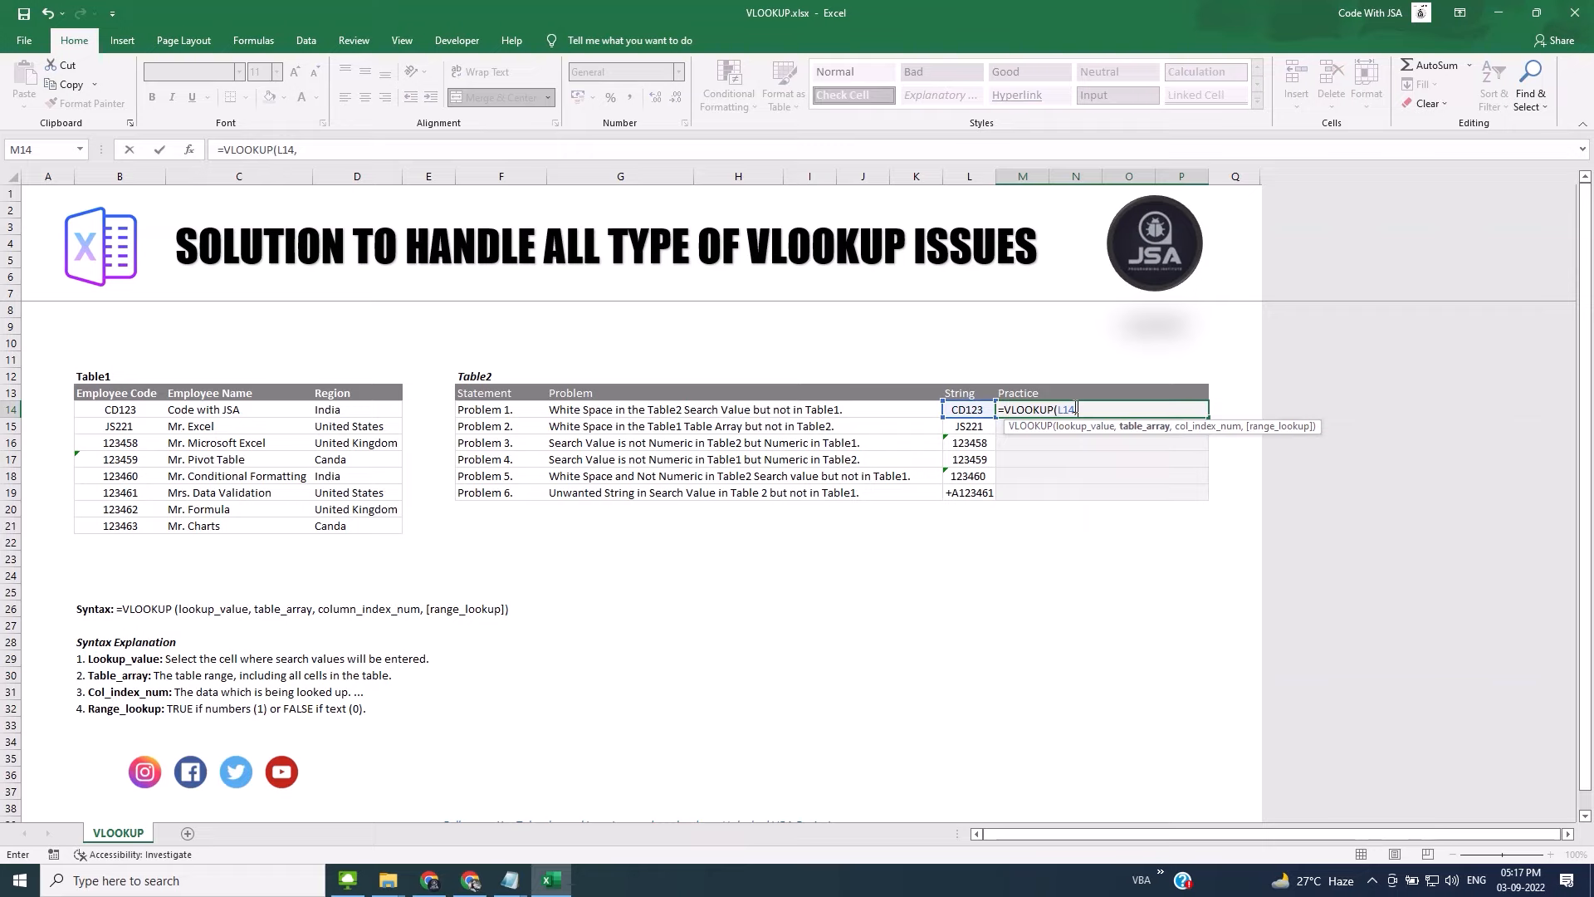
click(112, 394)
shift+click(367, 527)
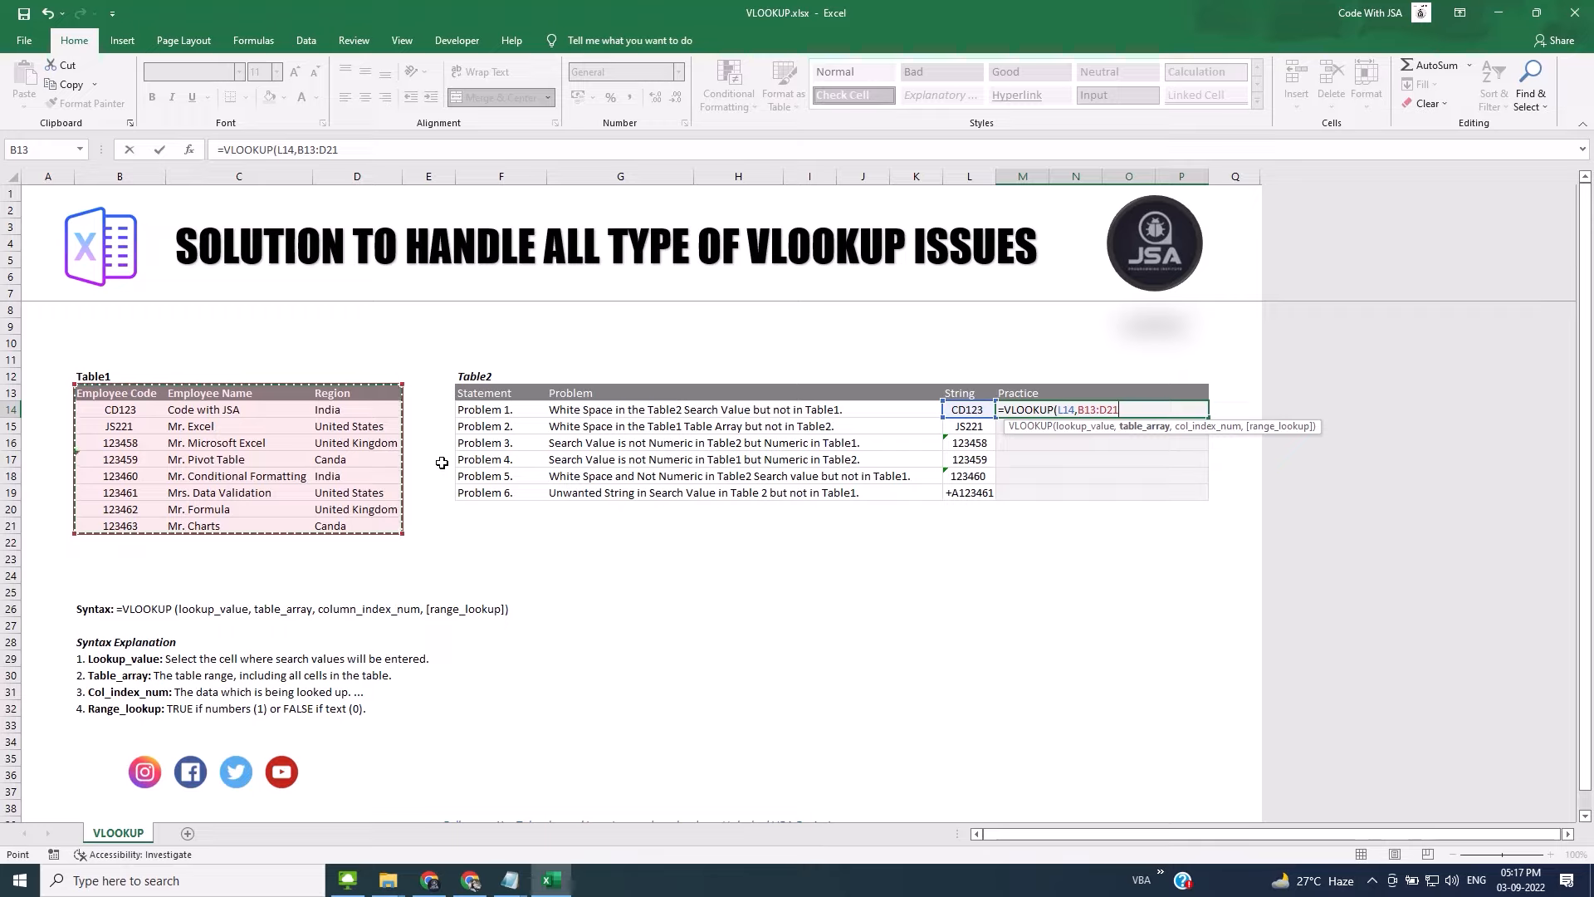
key(F4)
text(,2)
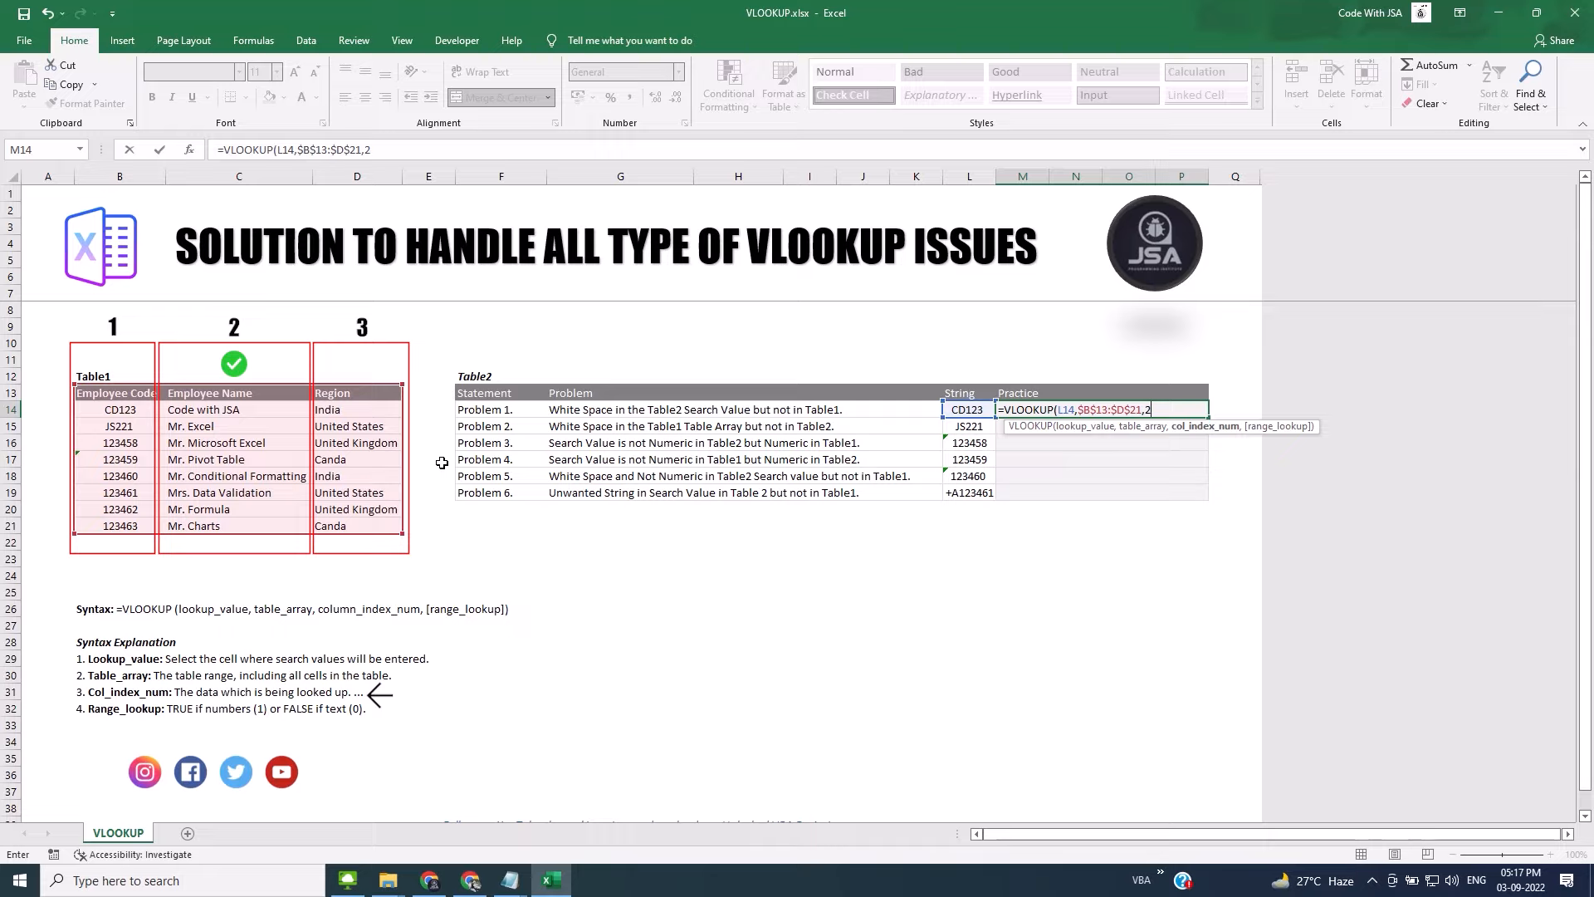
text(,0)
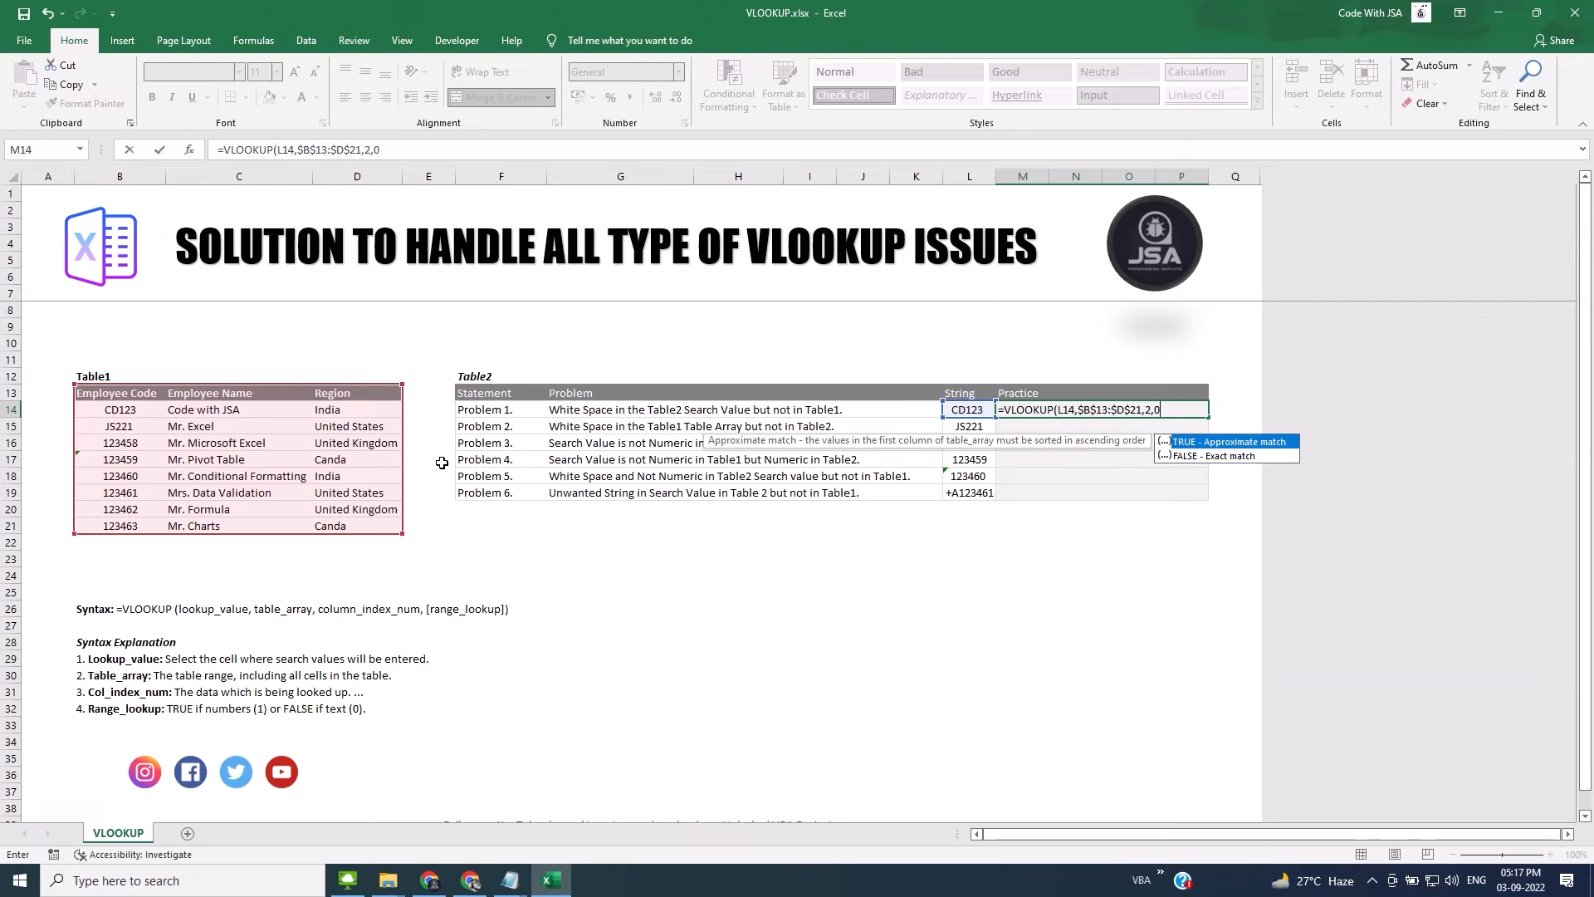
key(Return)
key(Up)
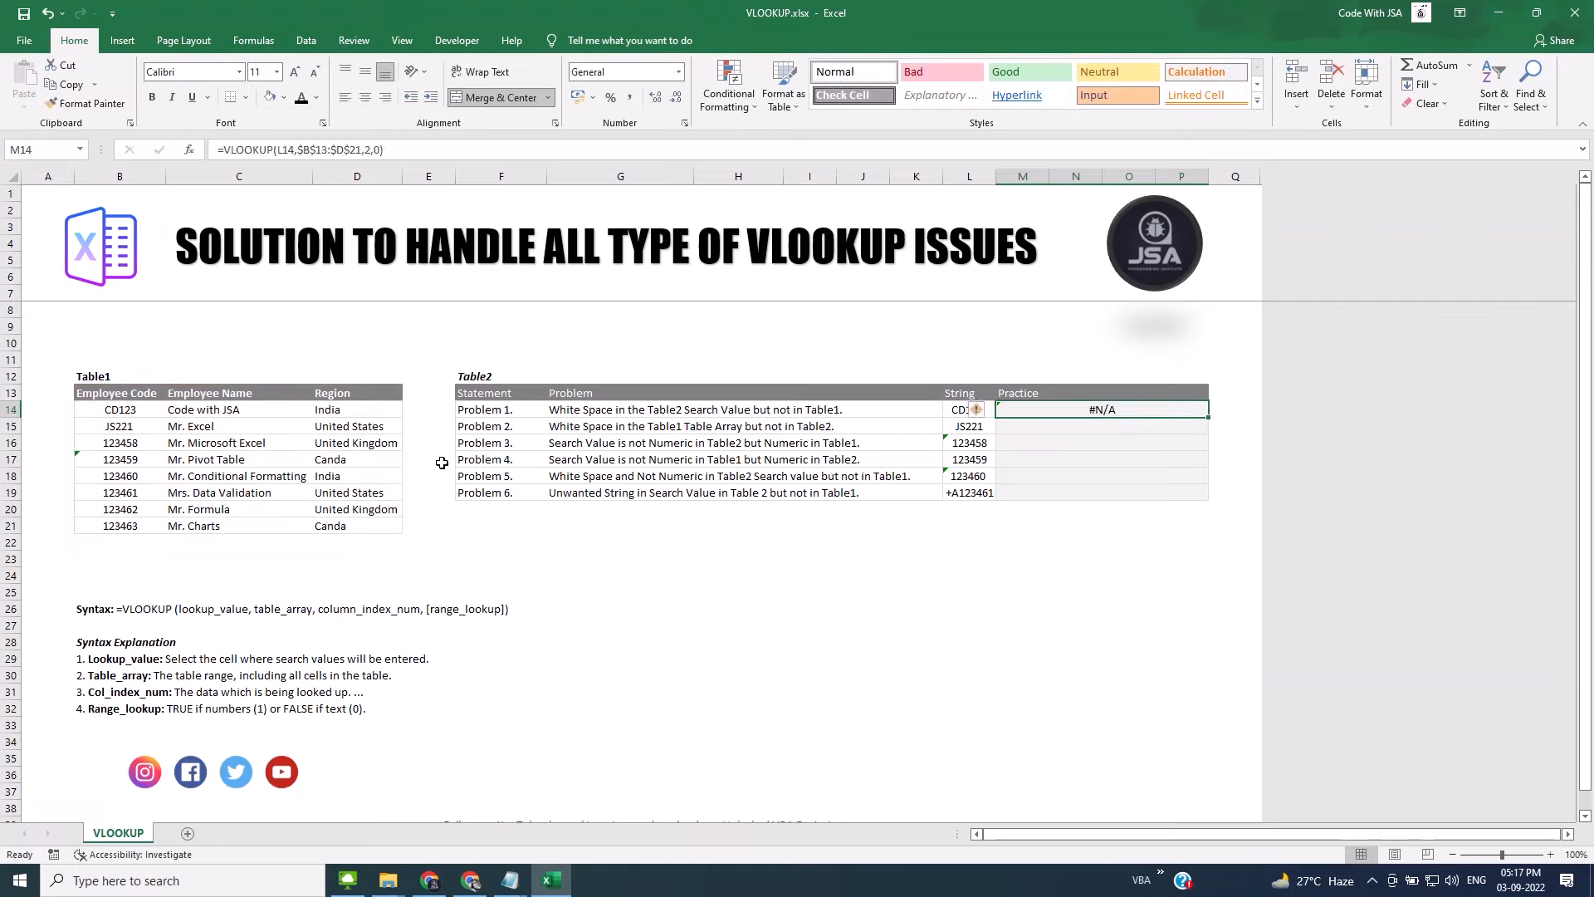
- Try deleting the trailing space from the search string in L14, and undo the deletion
key(Left)
key(F2)
key(BackSpace)
key(Return)
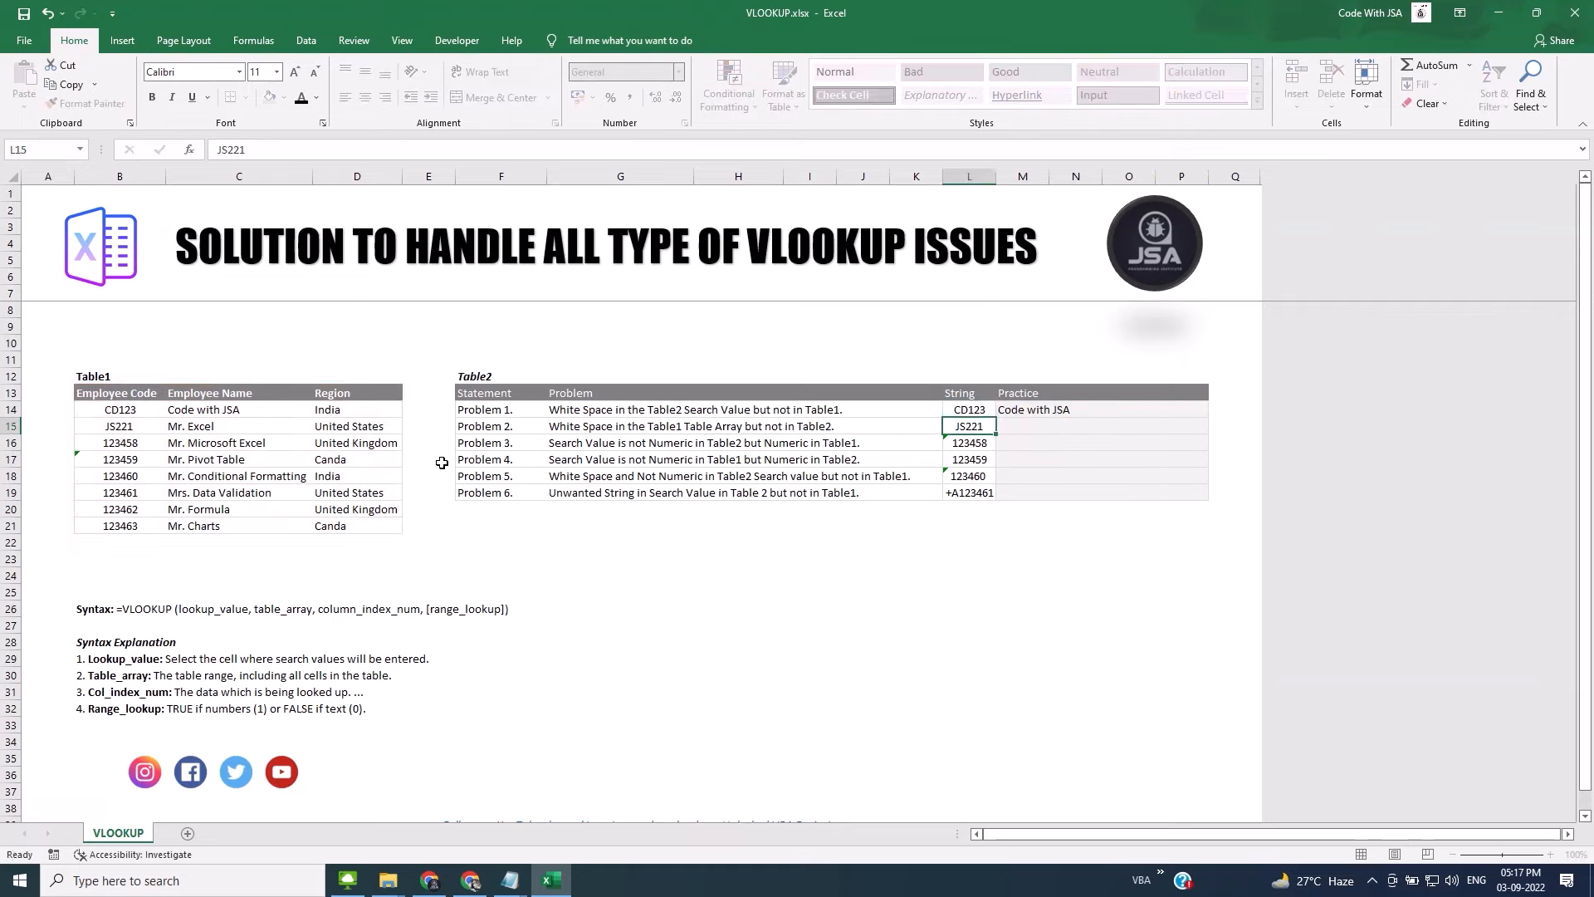
key(ctrl+z)
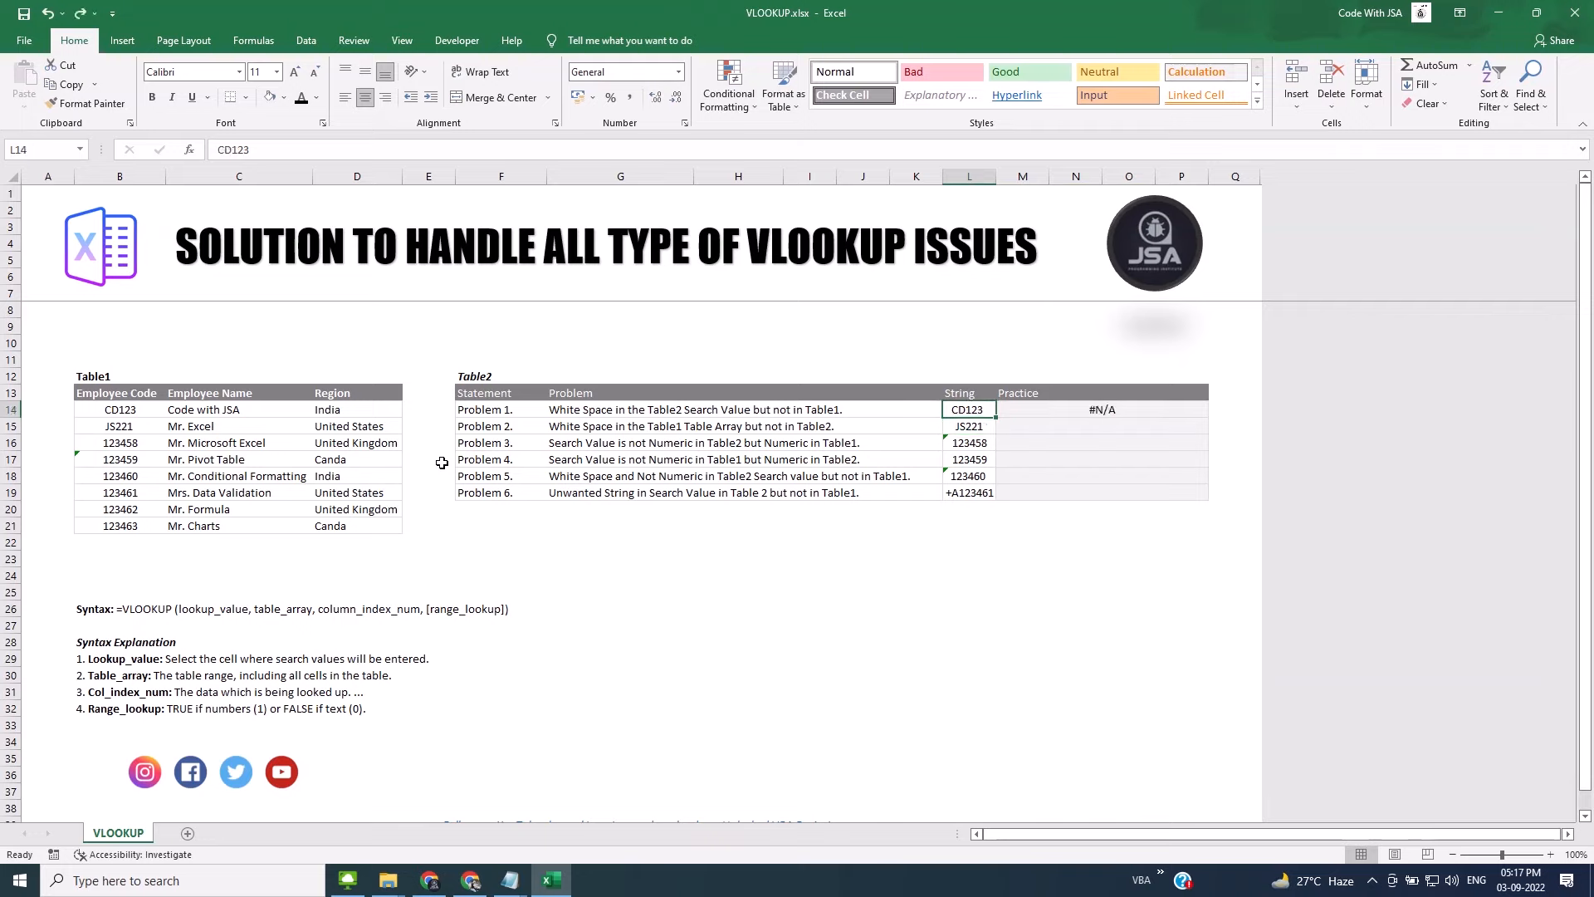
- Wrap the lookup value in M14's formula in TRIM, giving =VLOOKUP(TRIM(L14),$B$13:$D$21,2,0)
key(F2)
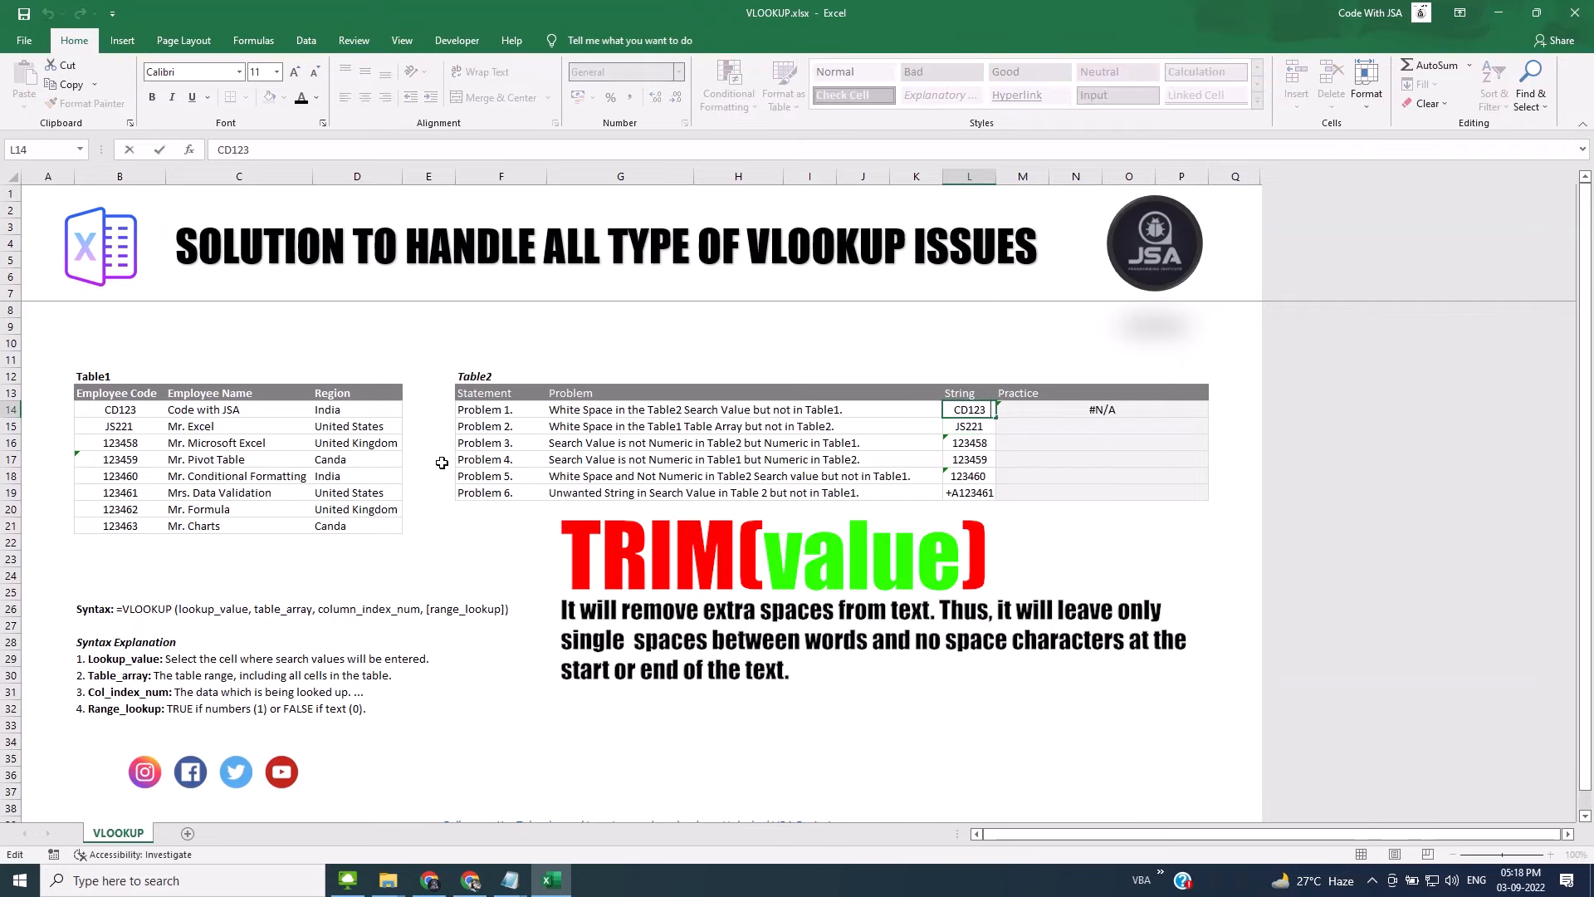
key(shift+Left)
key(Escape)
key(Right)
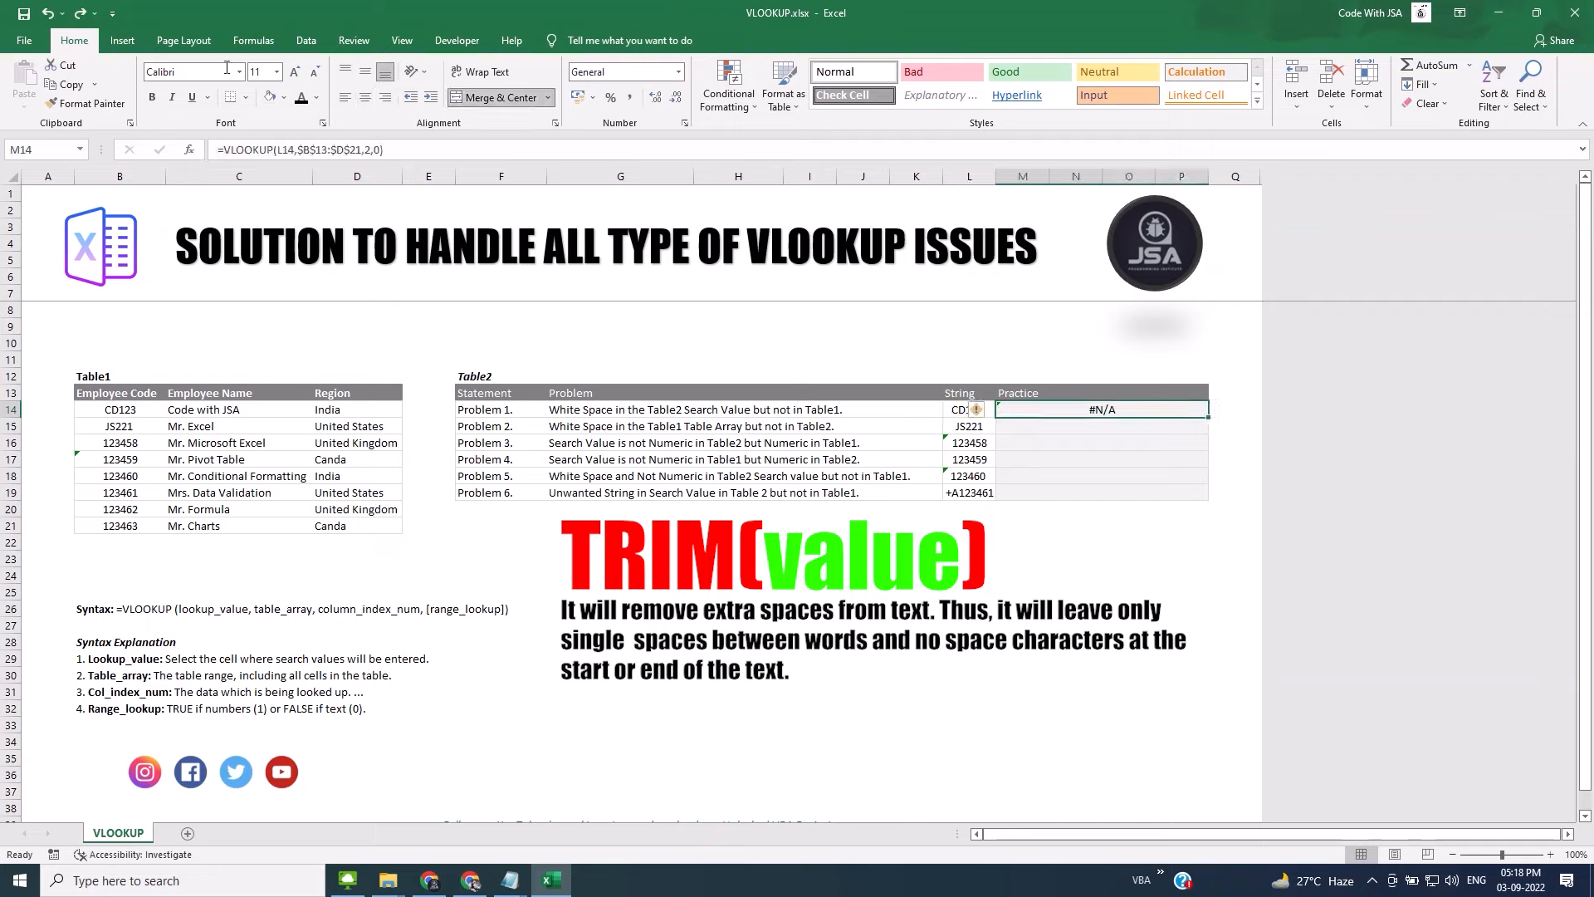
click(275, 150)
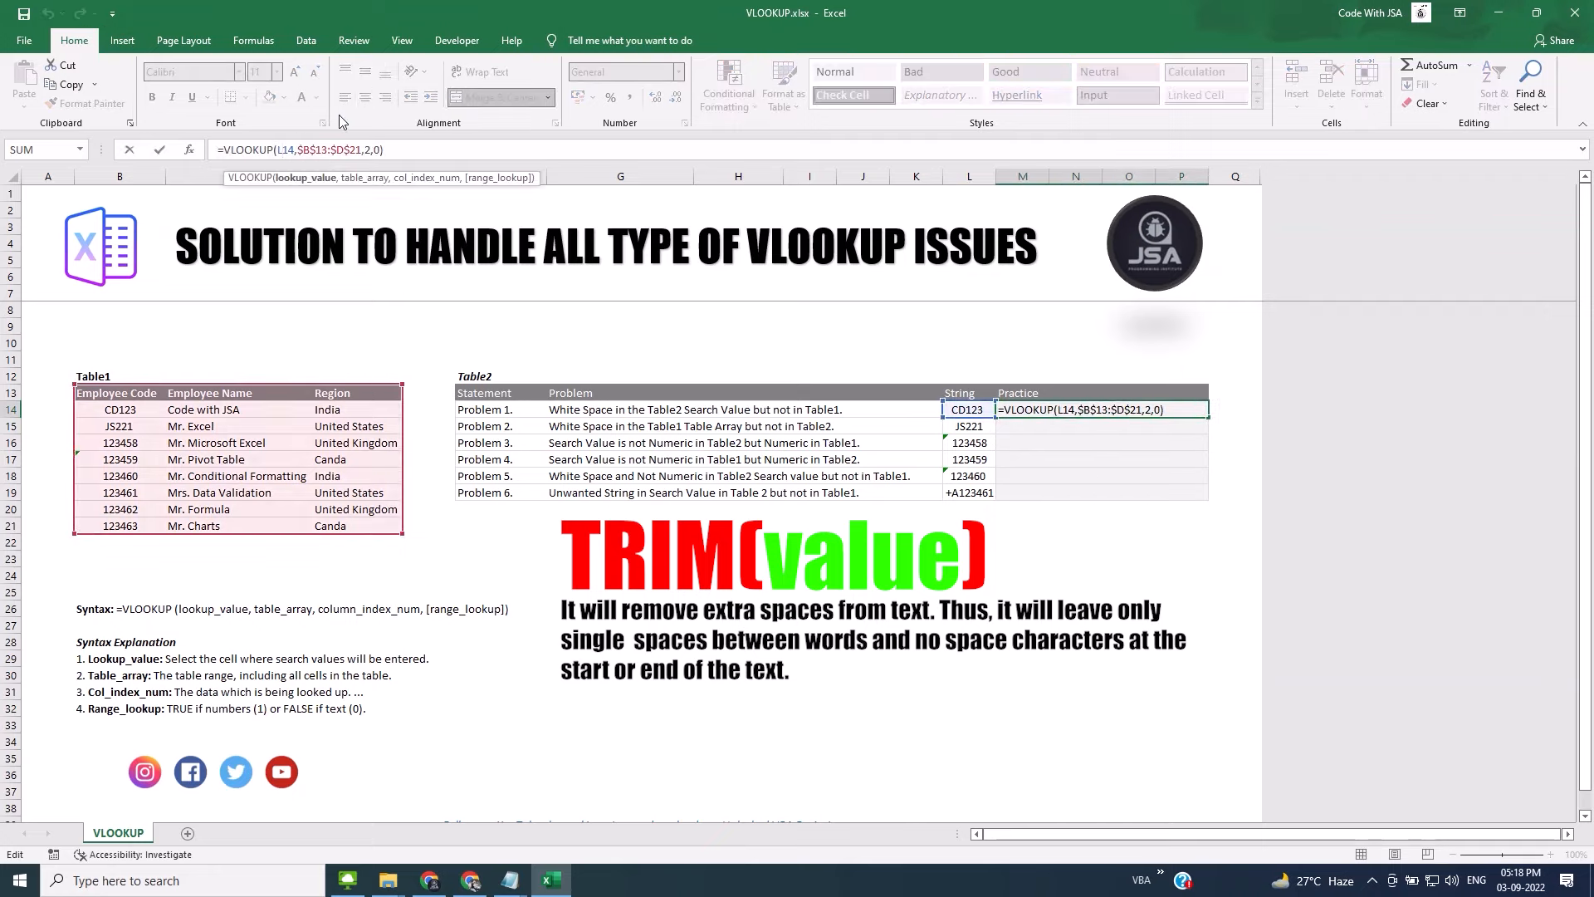
text(trim()
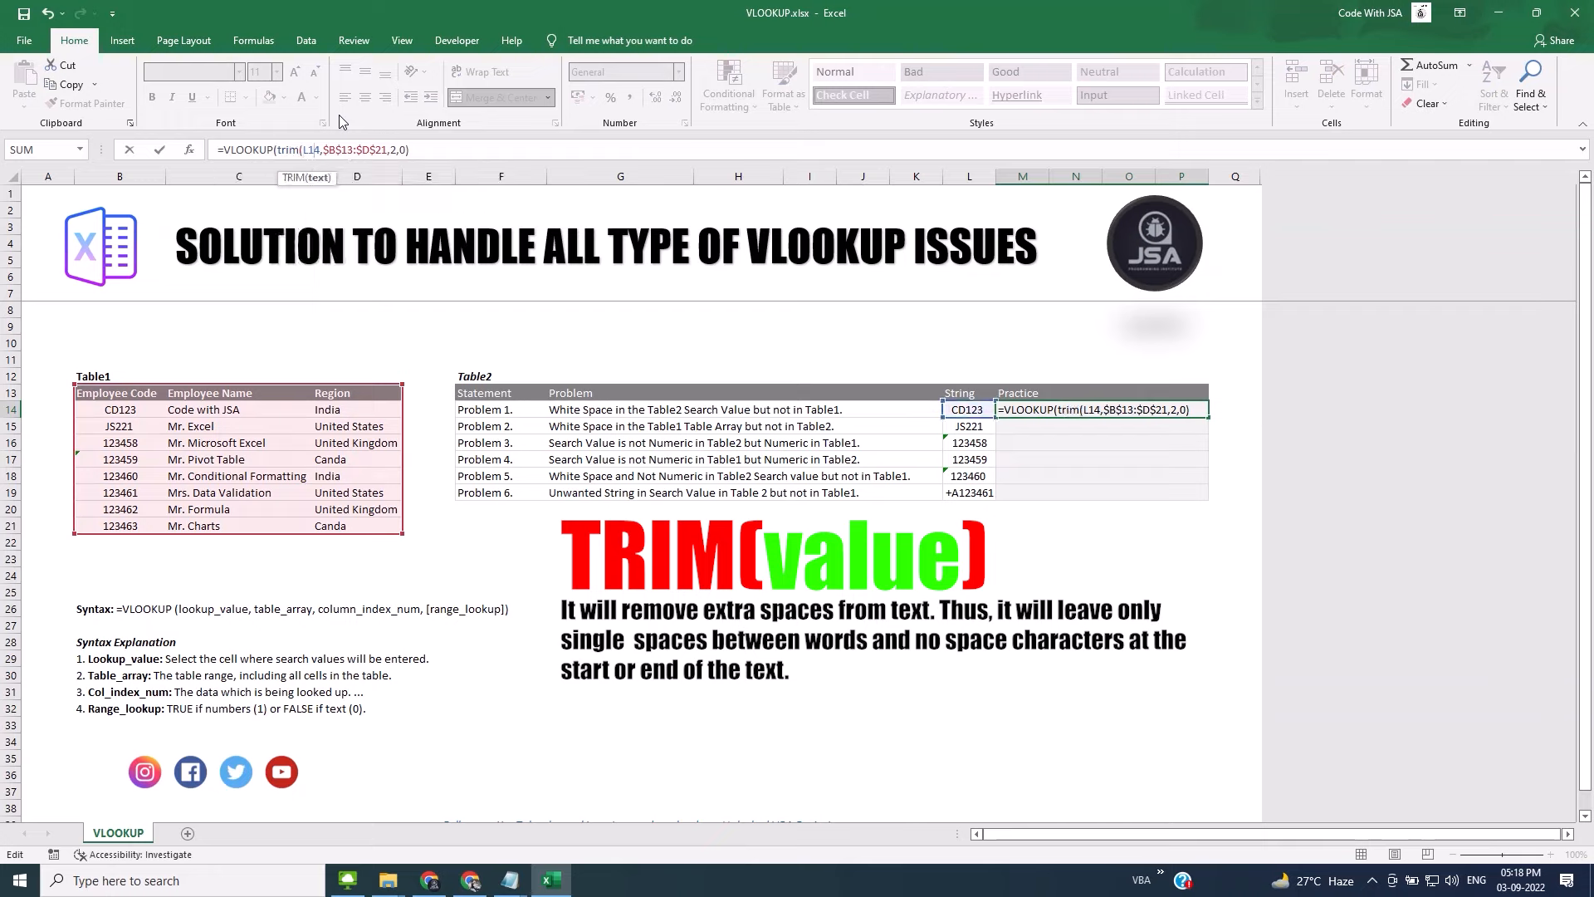
text())
key(Return)
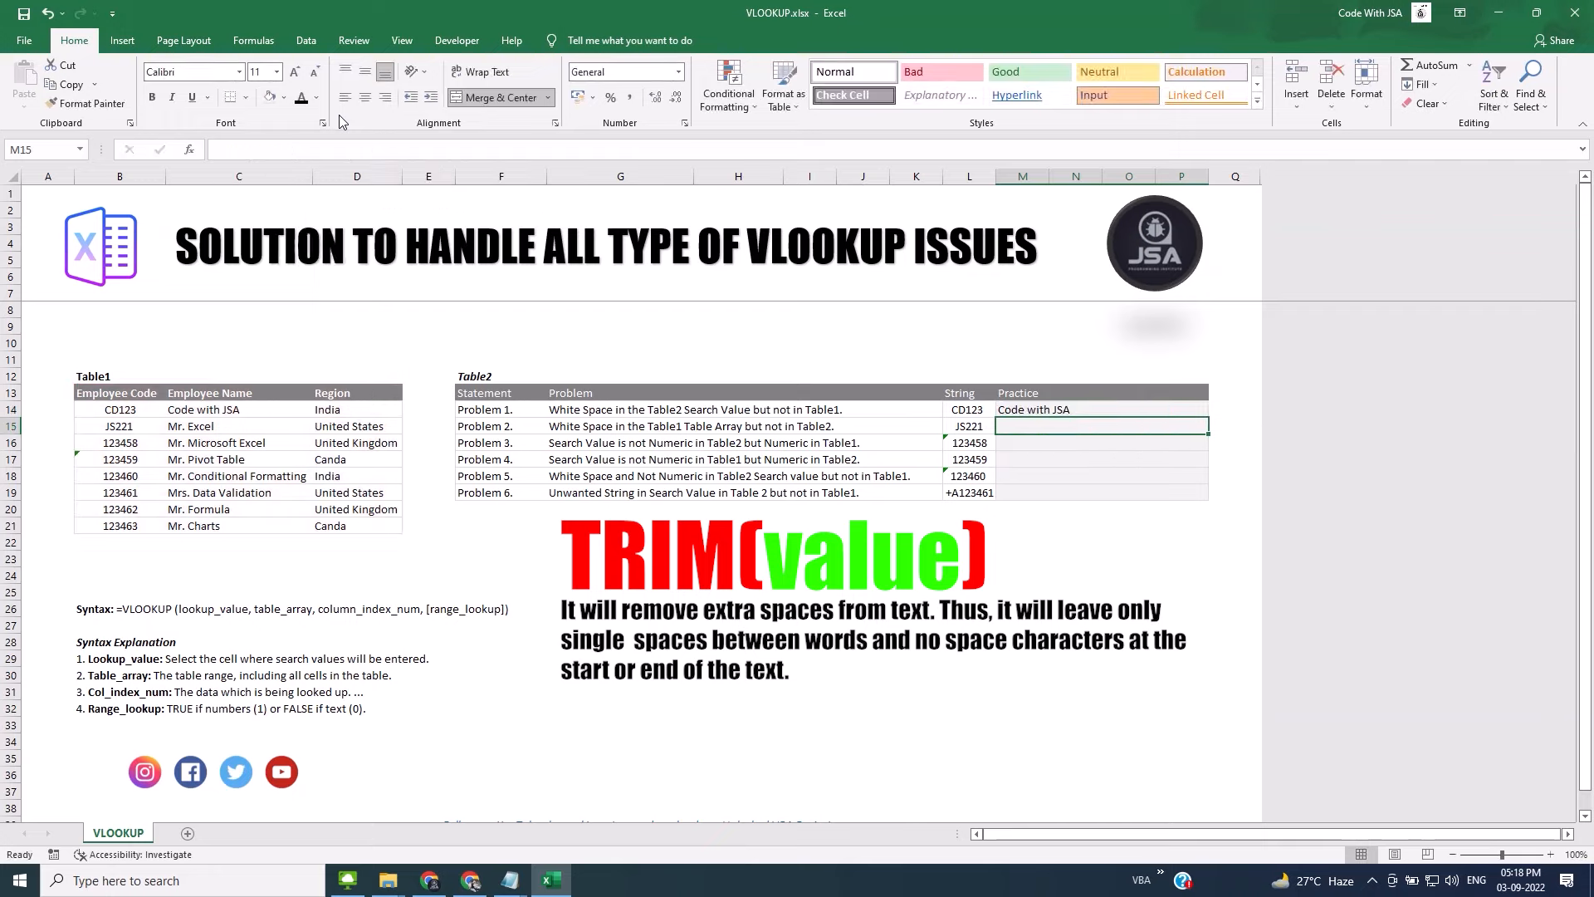
key(Up)
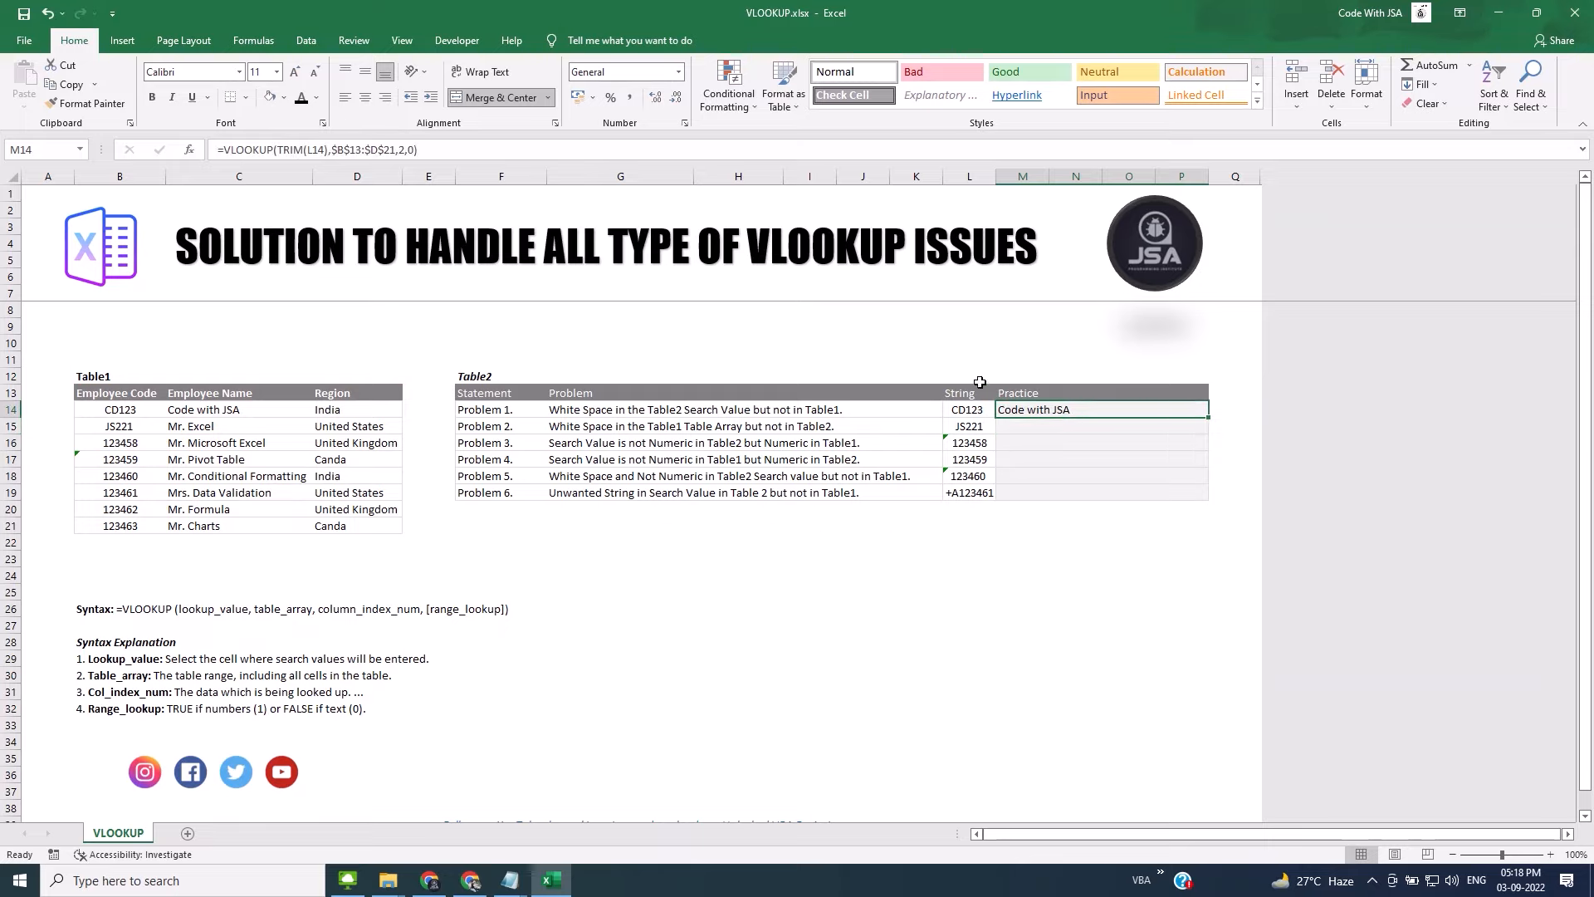
- Read the Problem 2 statement and check its search string in L15 for extra spaces
click(693, 427)
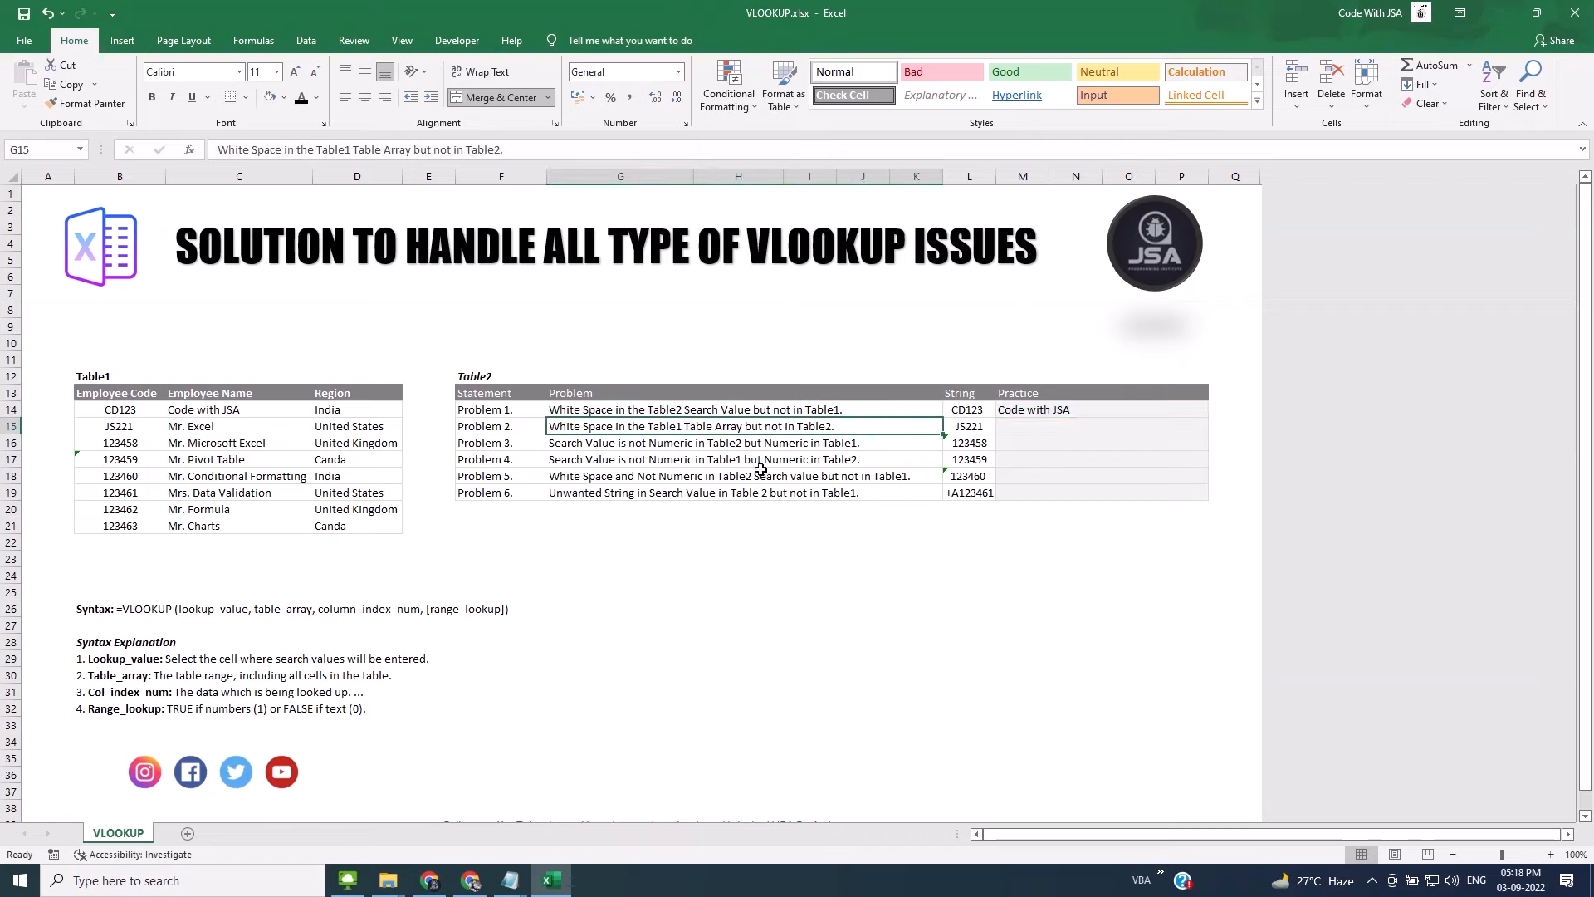
click(963, 426)
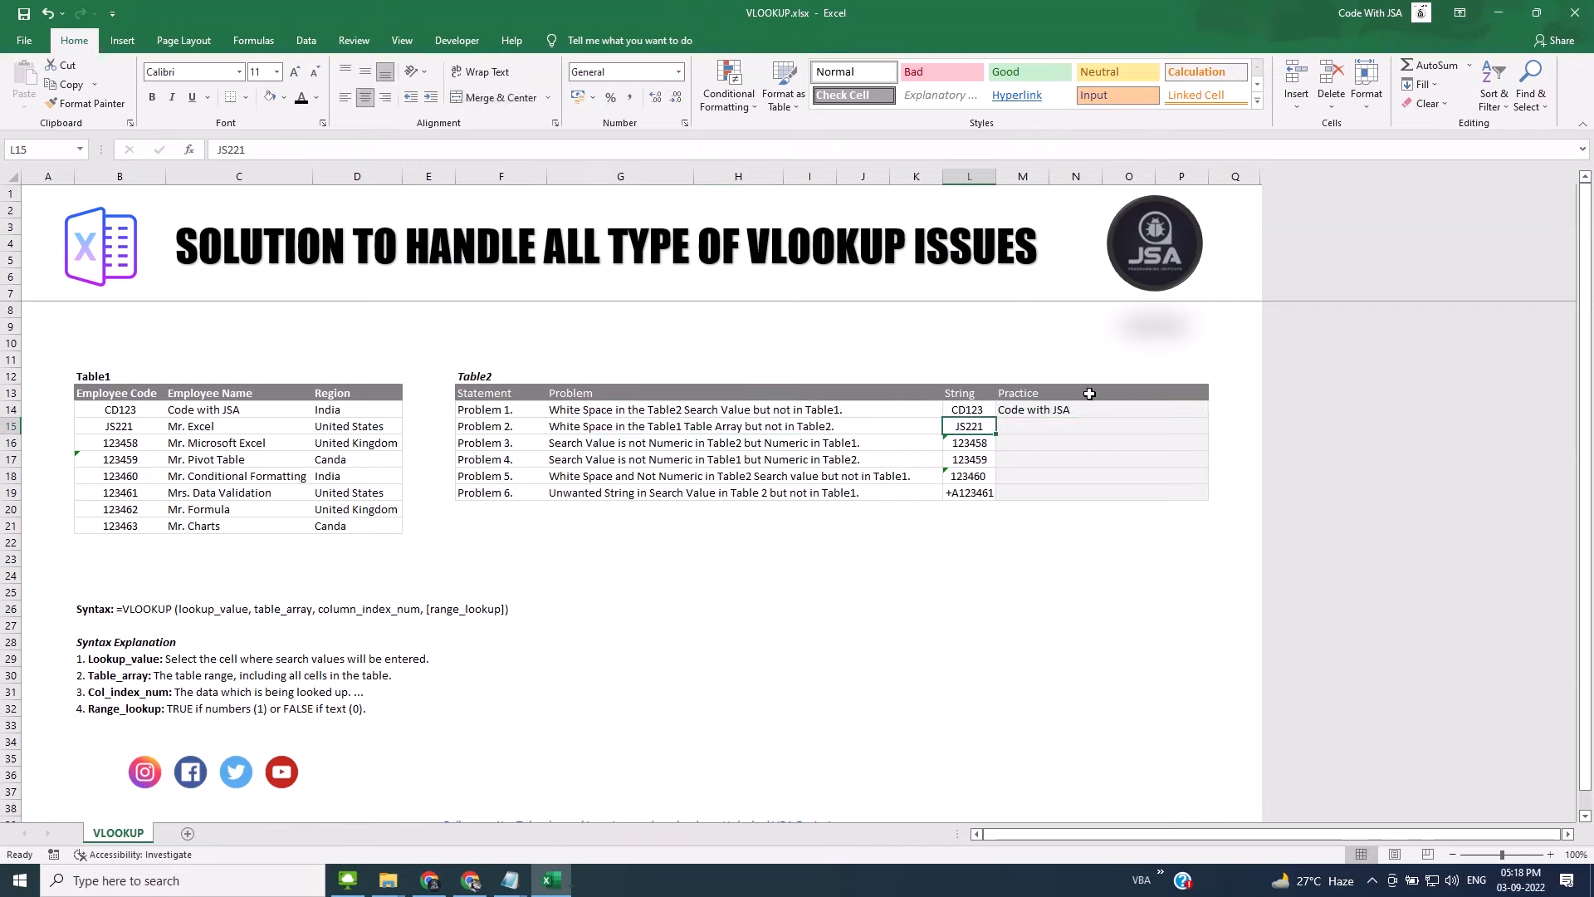
key(F2)
key(Escape)
- Enter =VLOOKUP(L15,B13:D21,2,0) in M15 to look up the employee name for Problem 2
click(1135, 422)
text(=VLOOKUP(L15,)
key(Left)
key(Left)
key(Left)
key(Left)
key(Left)
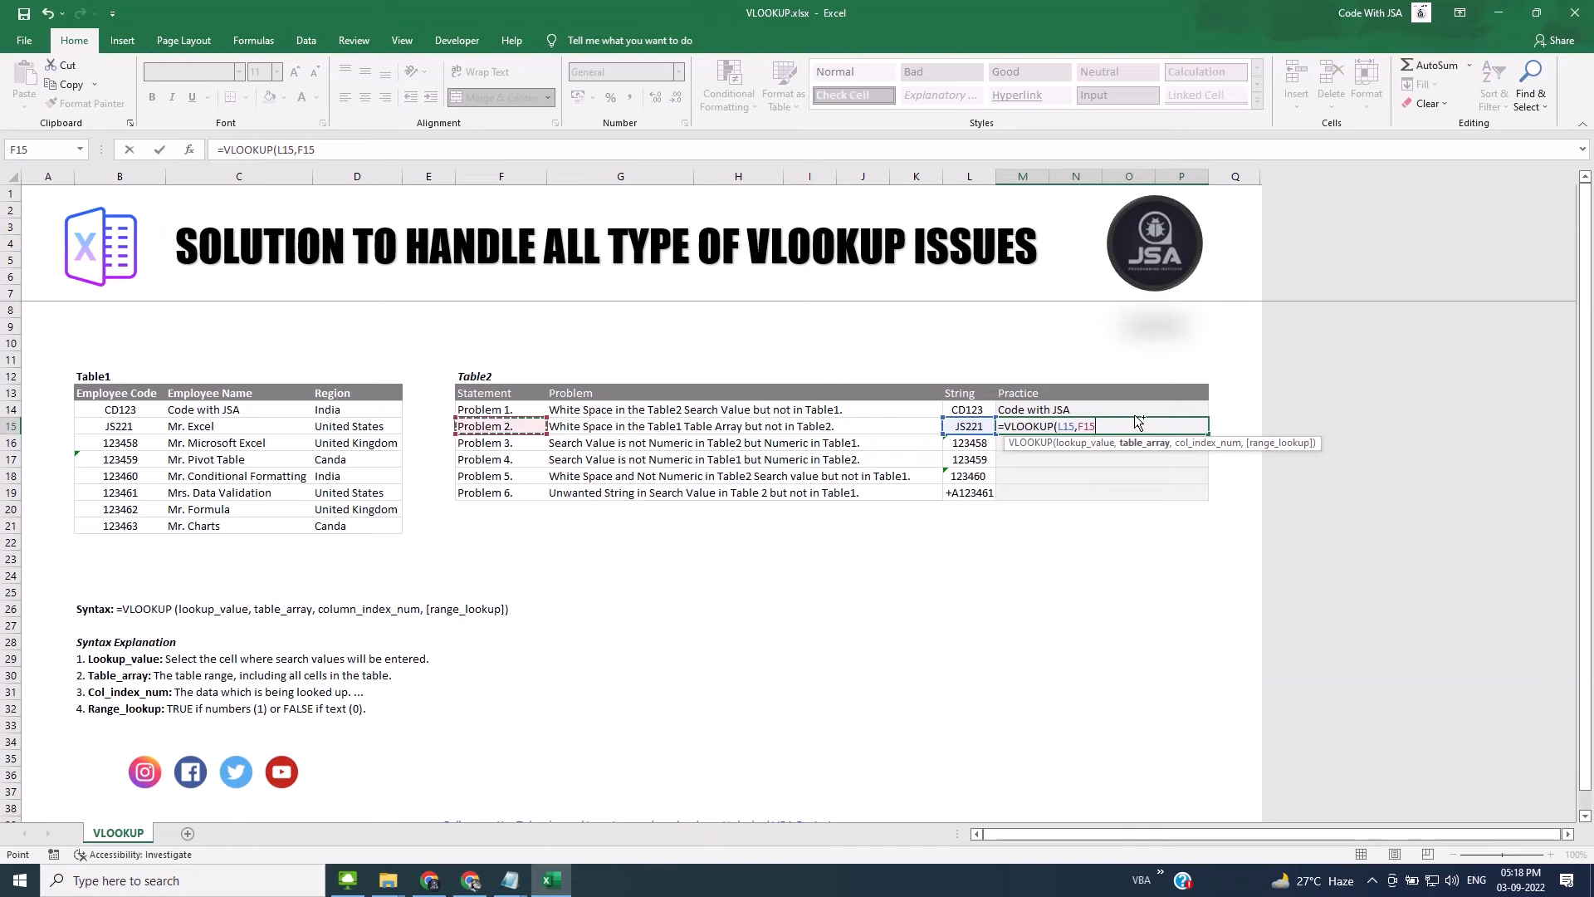
key(Up)
key(Left)
key(Left)
key(Up)
key(ctrl+shift+Right)
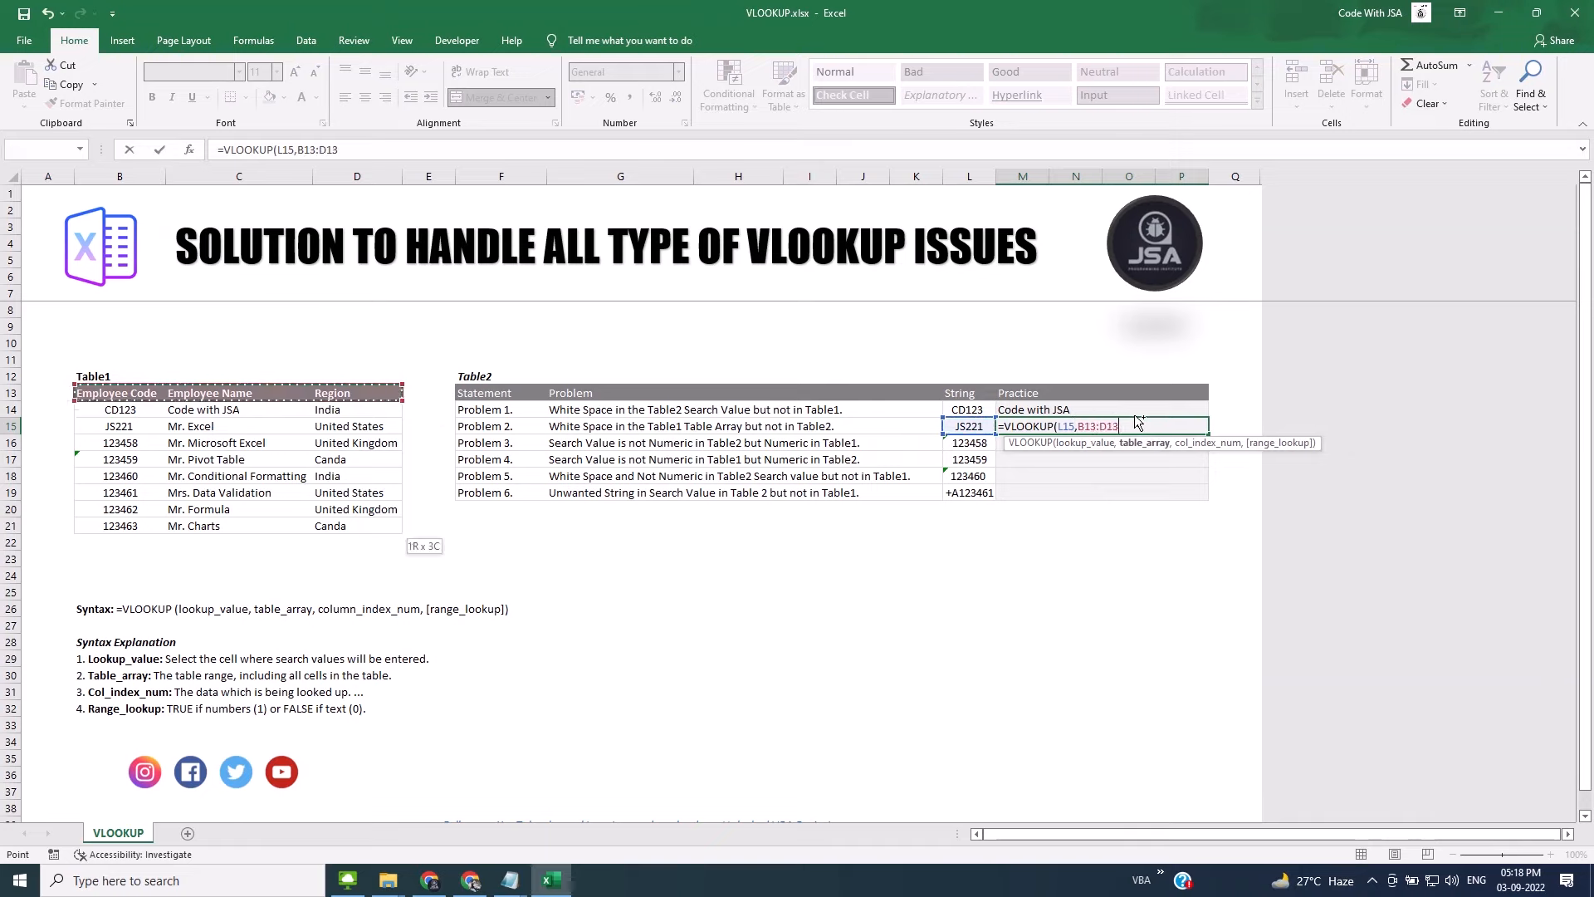
key(ctrl+shift+Down)
text(,2,0))
key(ctrl+Return)
- Append a space to the lookup value in M15's formula, giving =VLOOKUP(L15&" ",B13:D21,2,0)
key(F2)
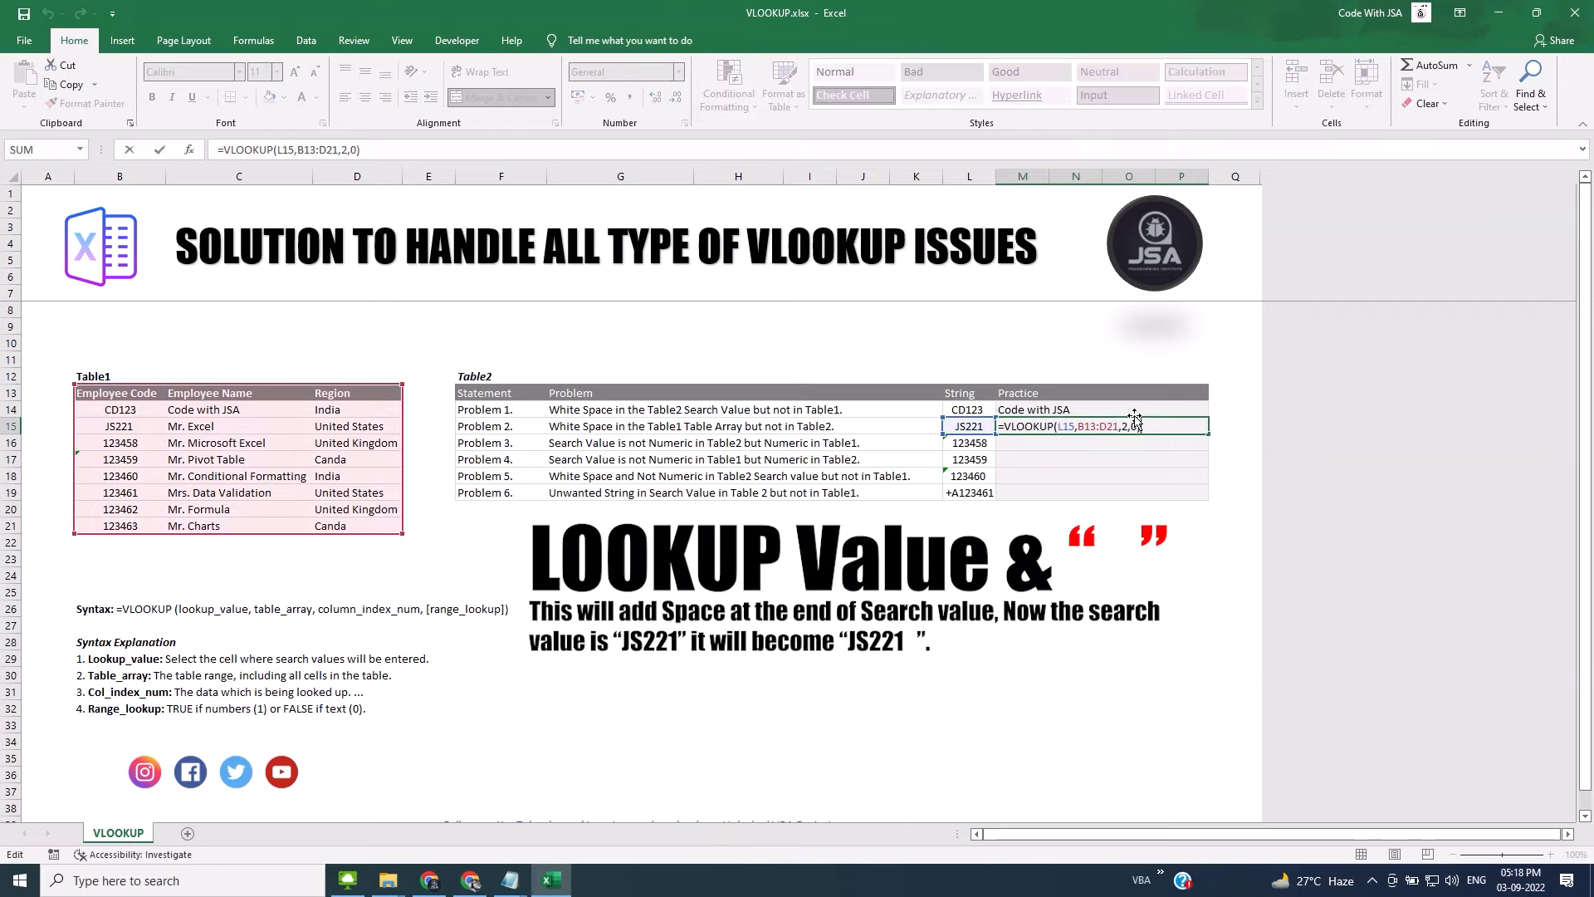
key(Left)
key(Left)
key(Left)
key(Left)
key(Left)
key(Left)
key(Left)
key(Left)
key(Left)
key(Left)
key(Left)
key(Left)
key(Left)
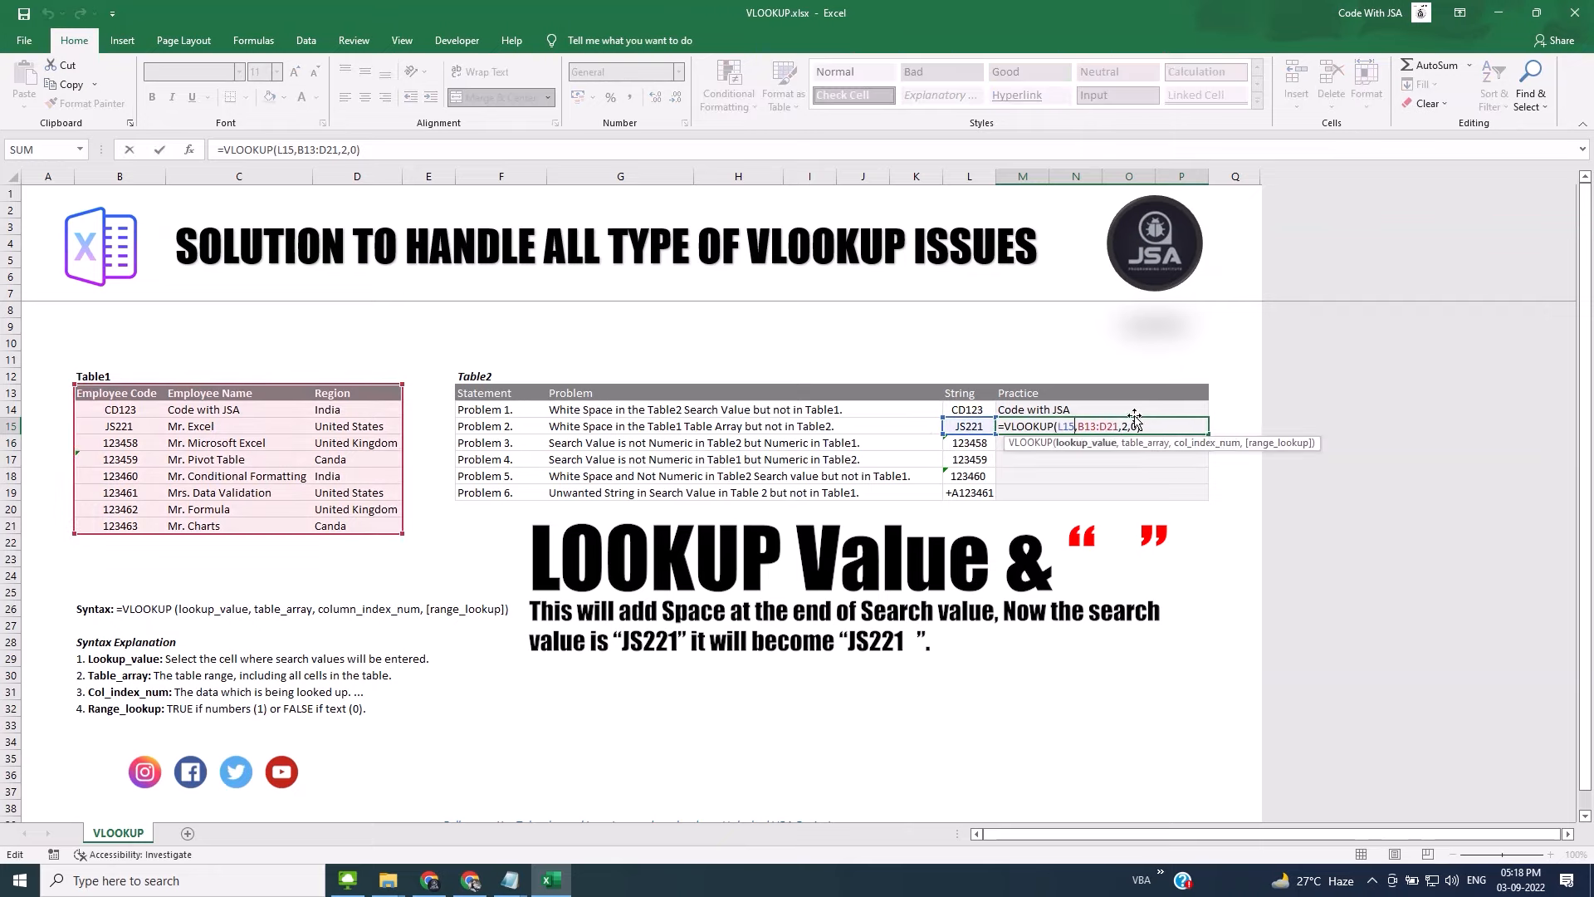
text(&)
text(" ")
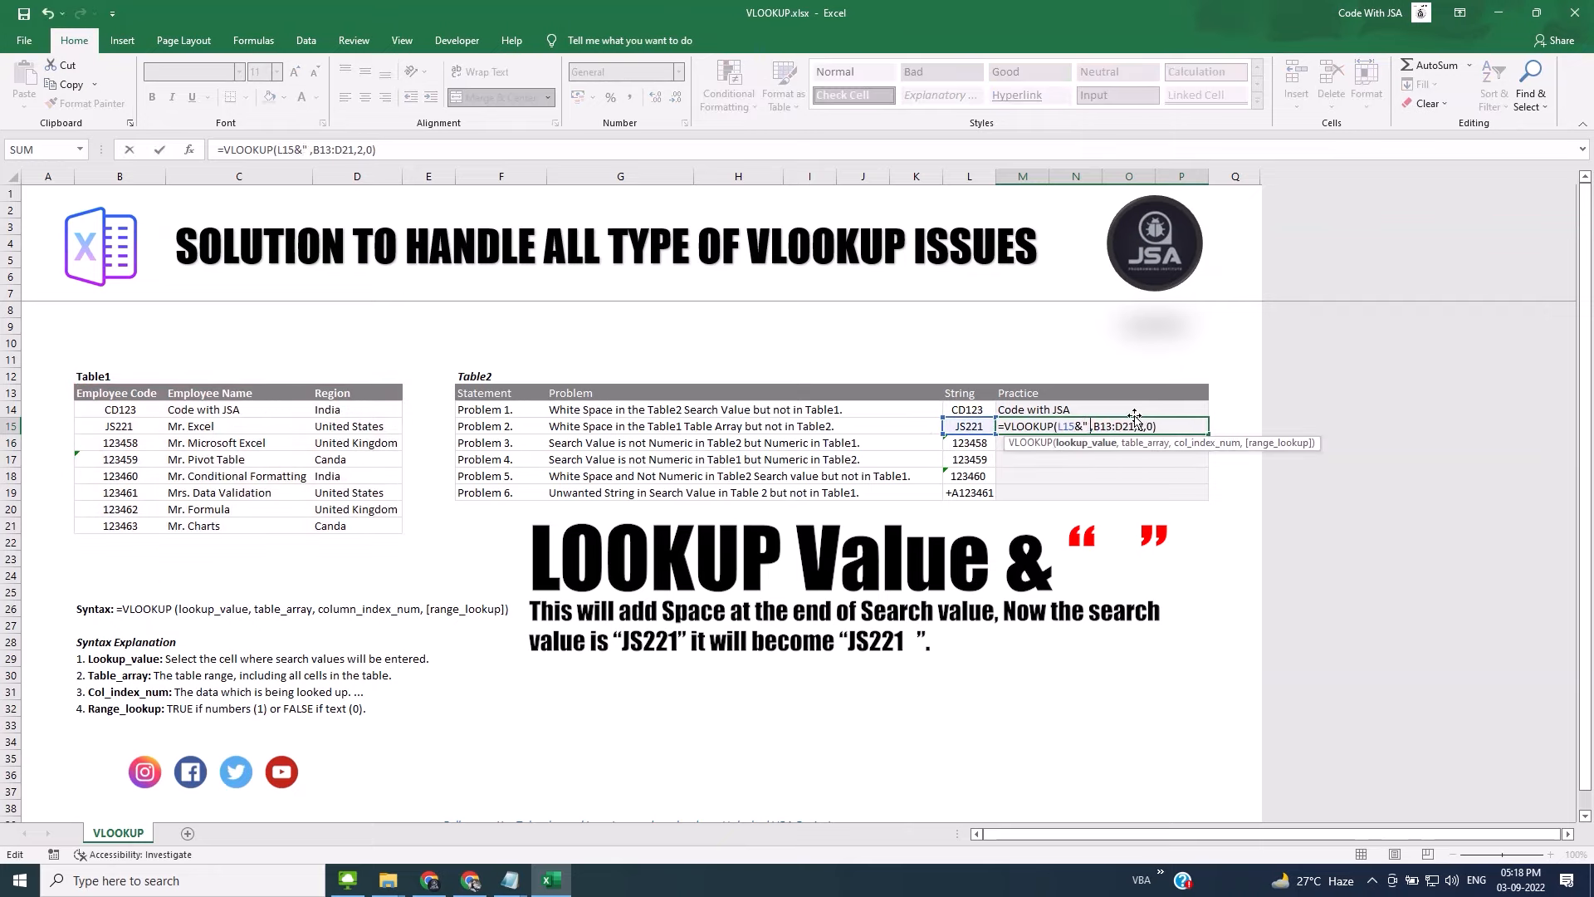
key(ctrl+Return)
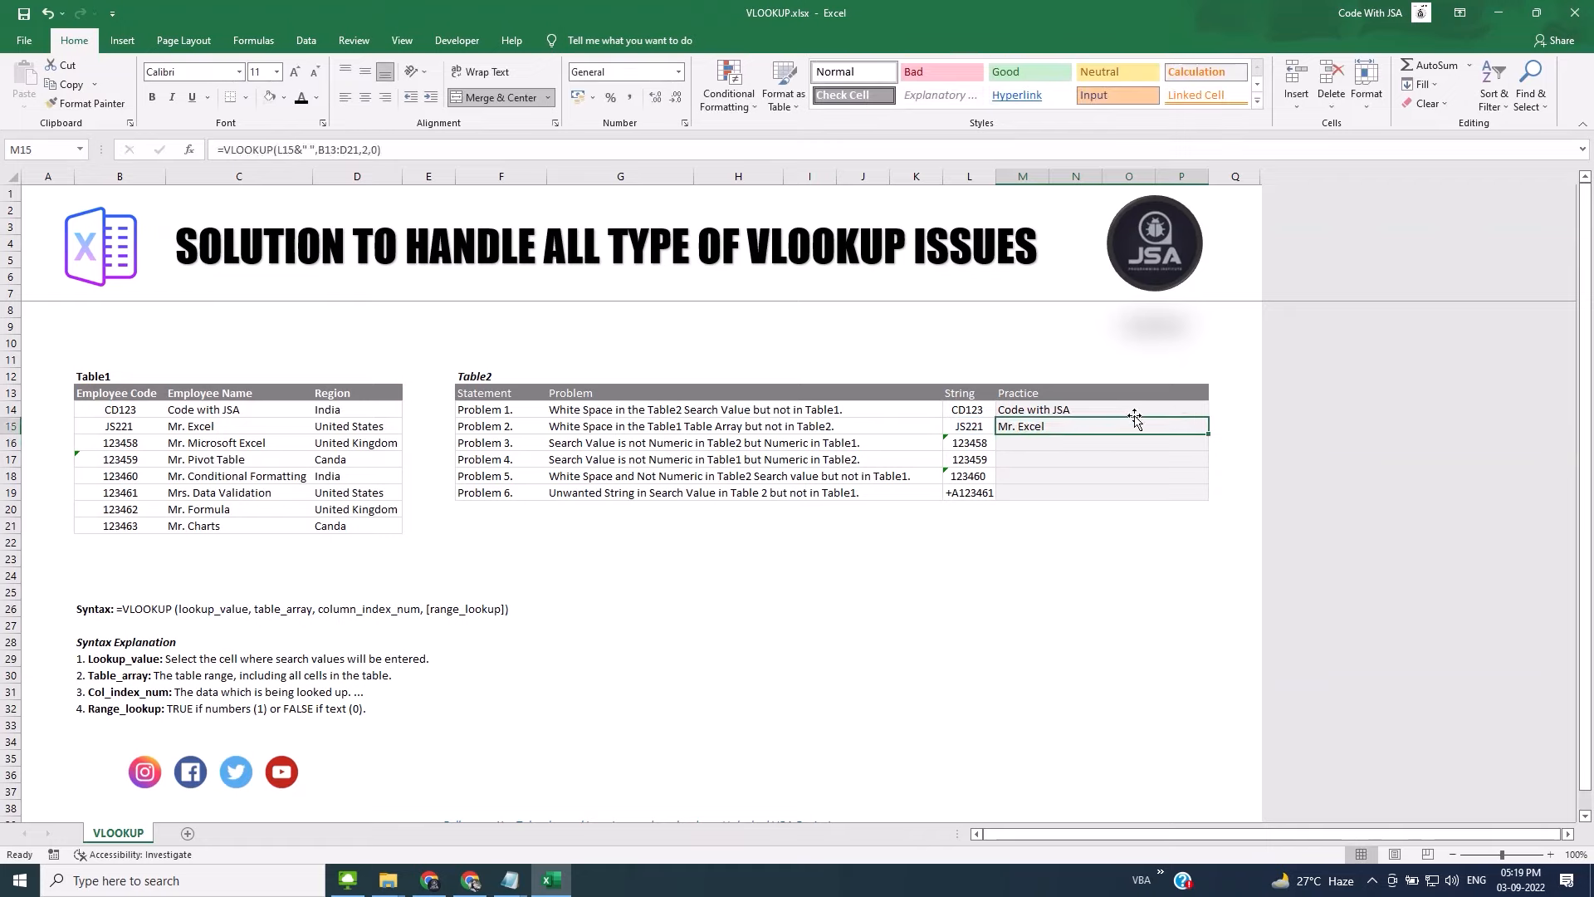
- Examine the search strings in L15 and L16 and read the Problem 3 statement
click(980, 426)
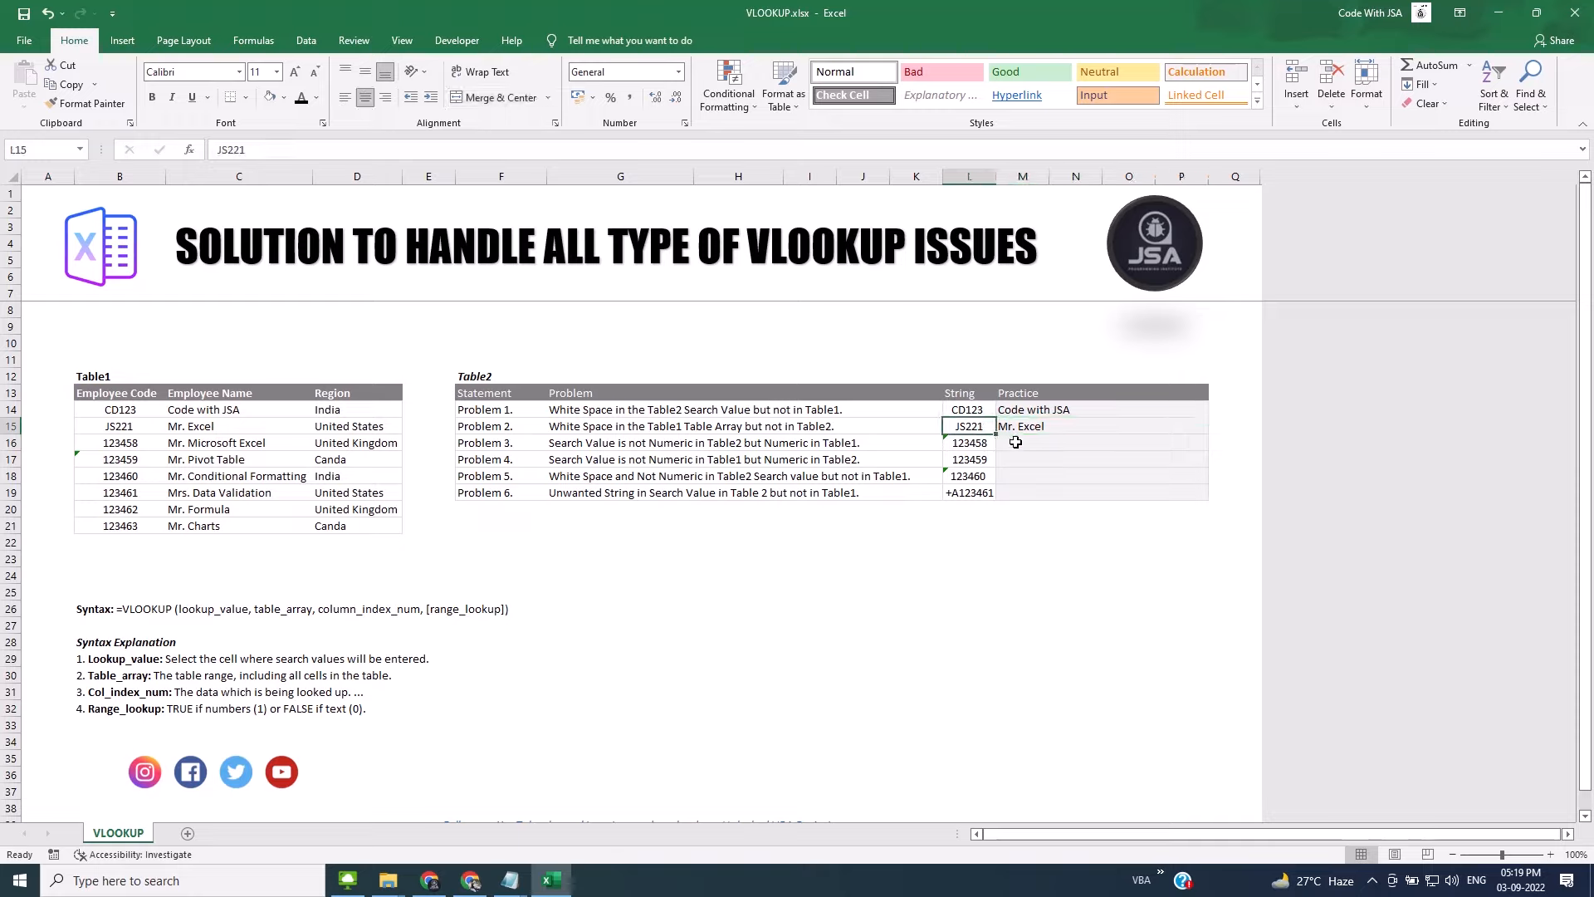
click(986, 443)
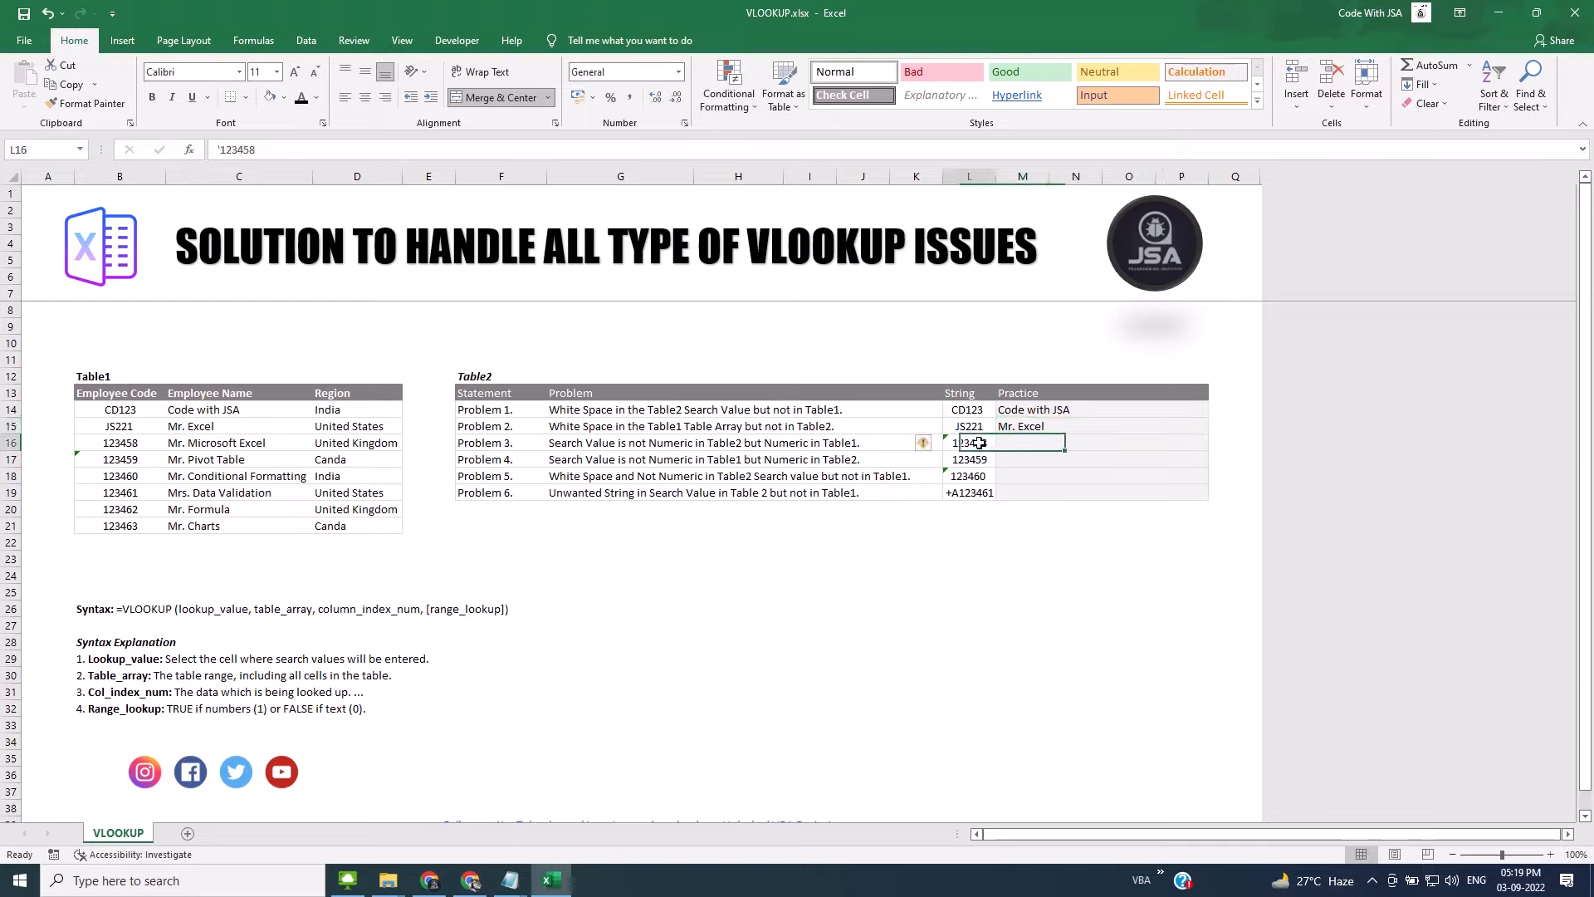
click(591, 448)
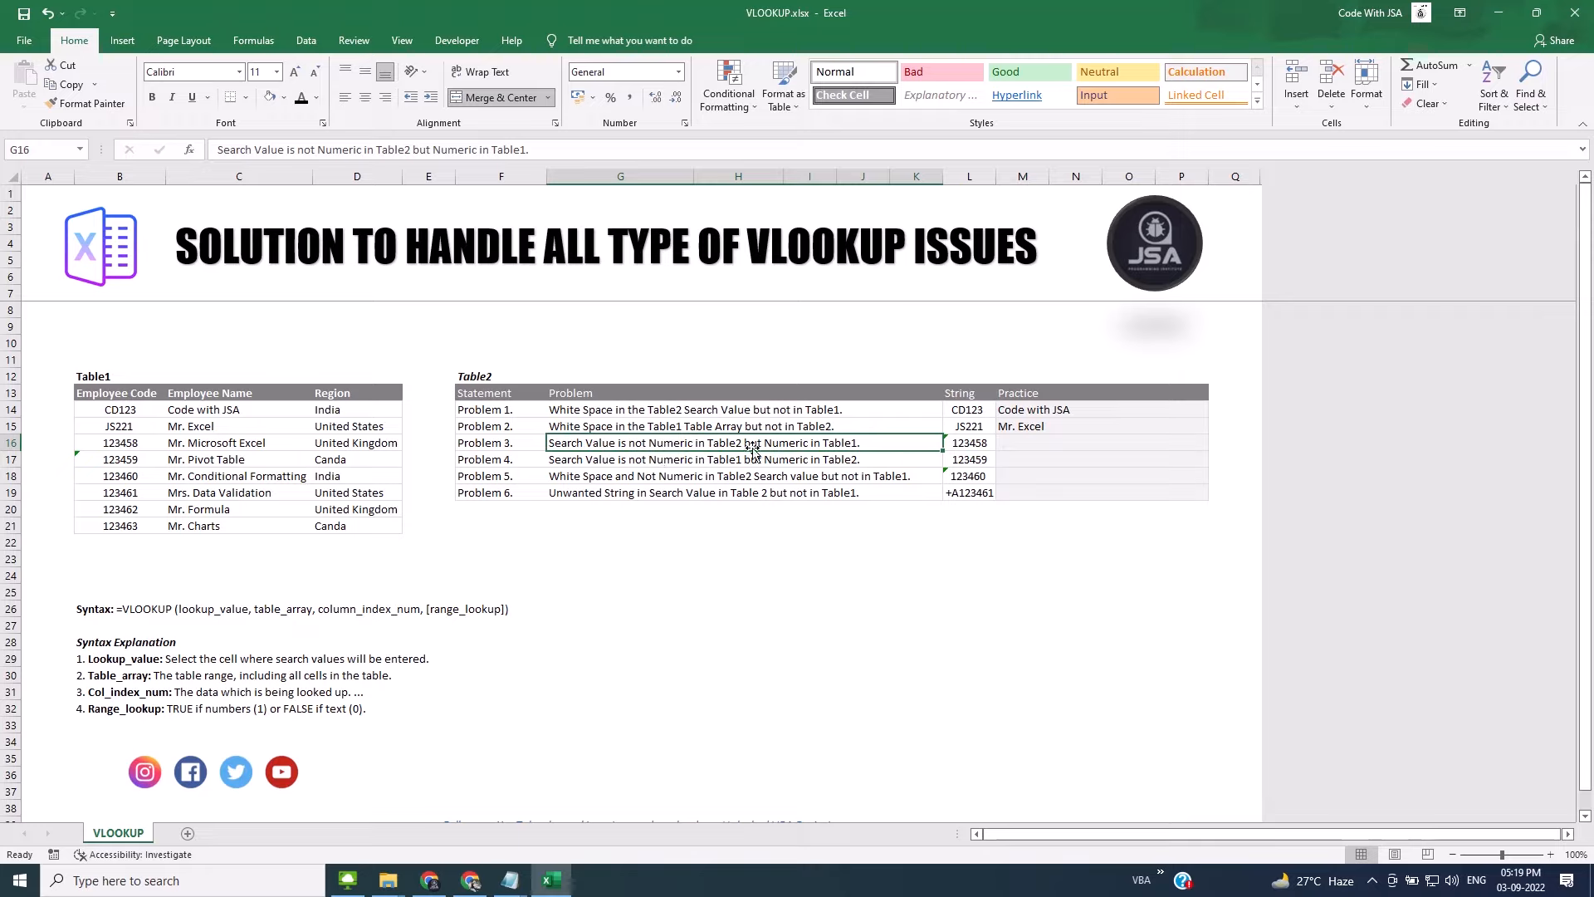
click(974, 443)
- Enter =VLOOKUP(L16,B13:D21,2,0) in M16 to look up the employee name for Problem 3
click(1077, 437)
text(=vl)
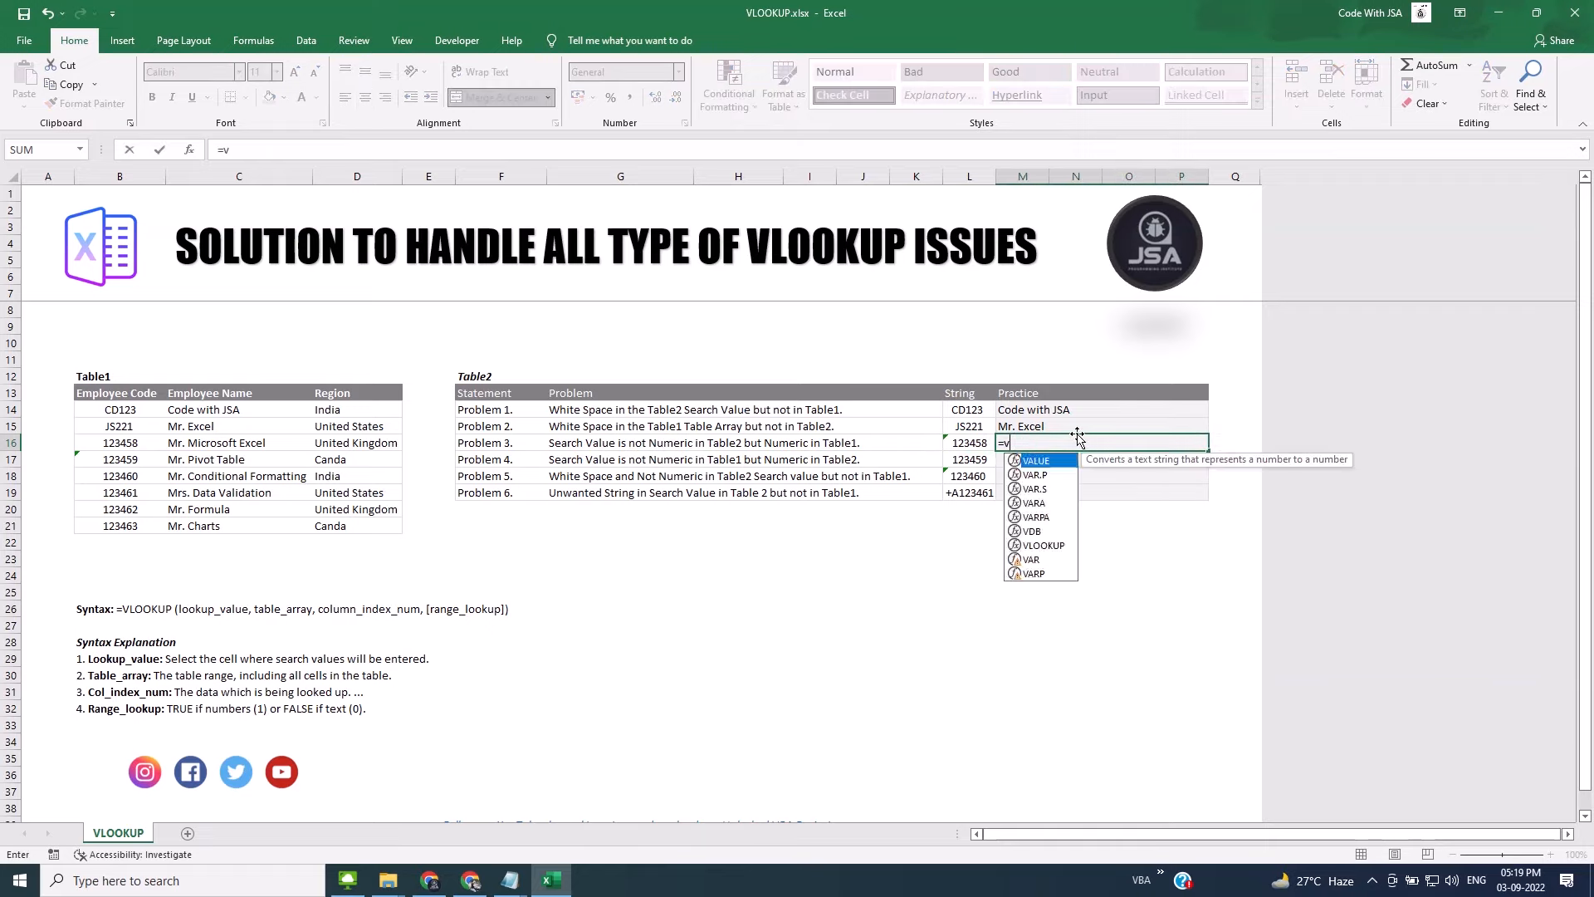
key(Tab)
key(Left)
text(,)
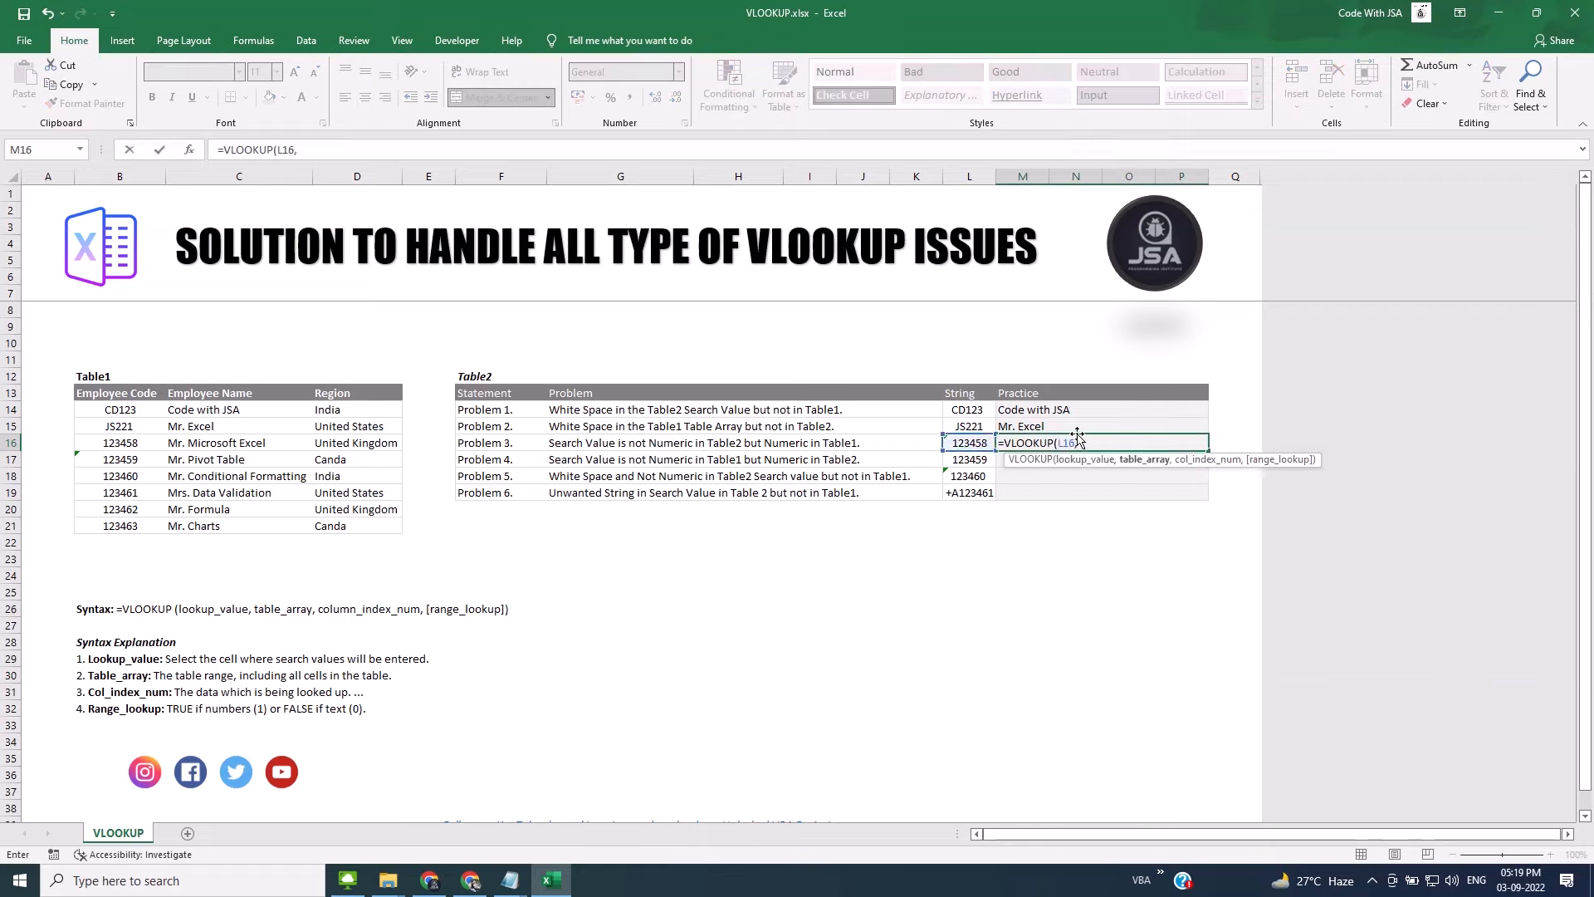
drag(116, 392, 324, 520)
text(,2,0))
key(Return)
key(Up)
- Wrap the lookup value in M16's formula in INT, giving =VLOOKUP(INT(L16),B13:D21,2,0)
click(123, 450)
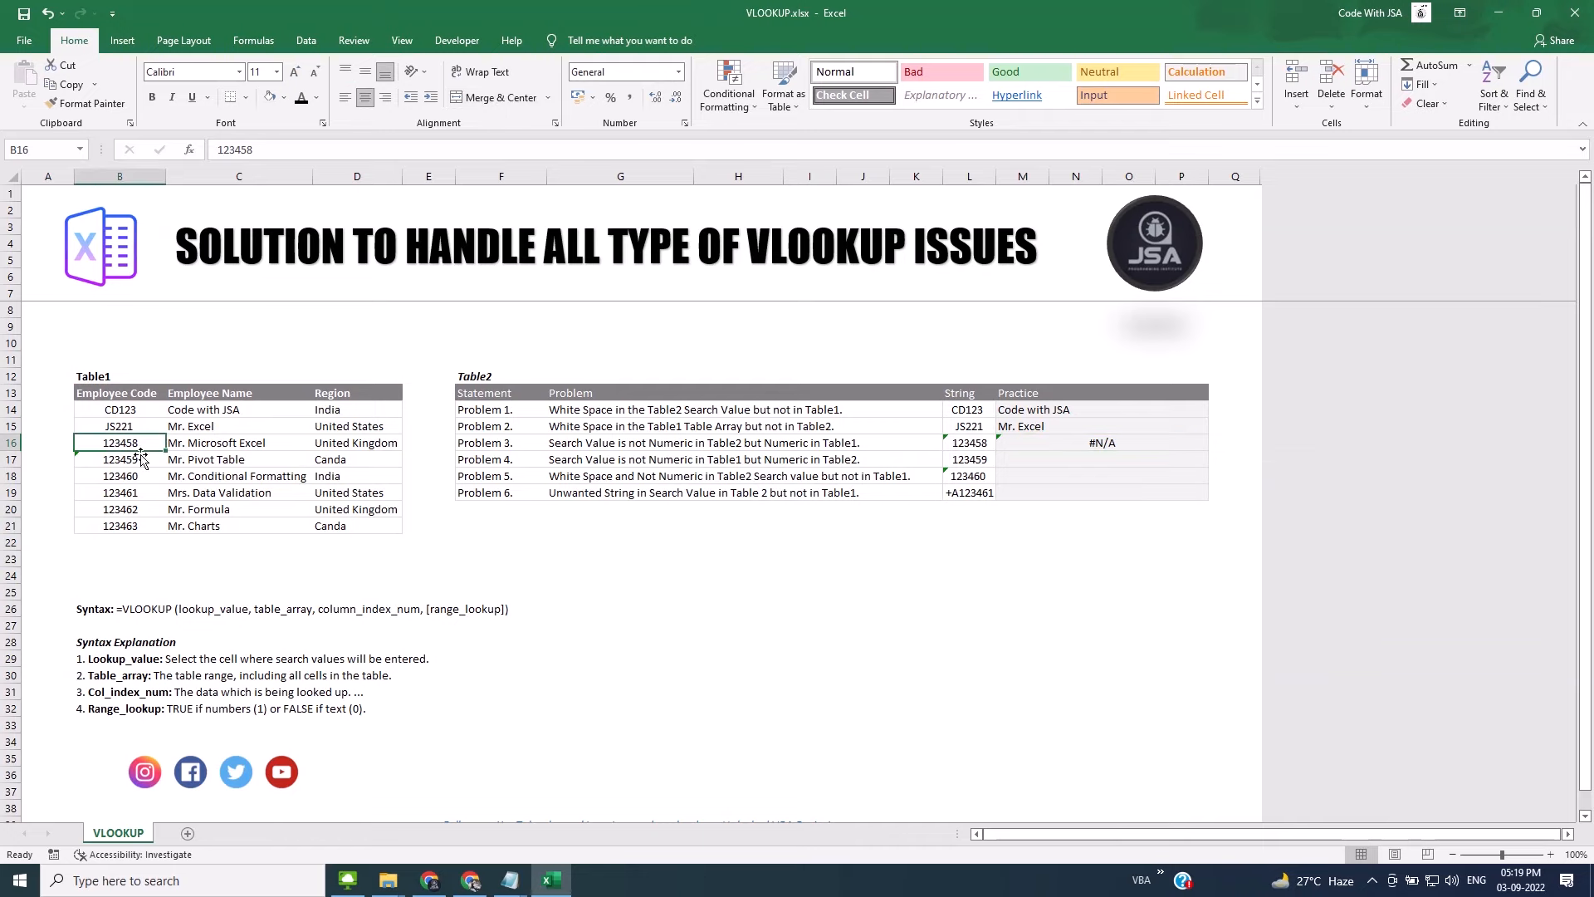
click(979, 442)
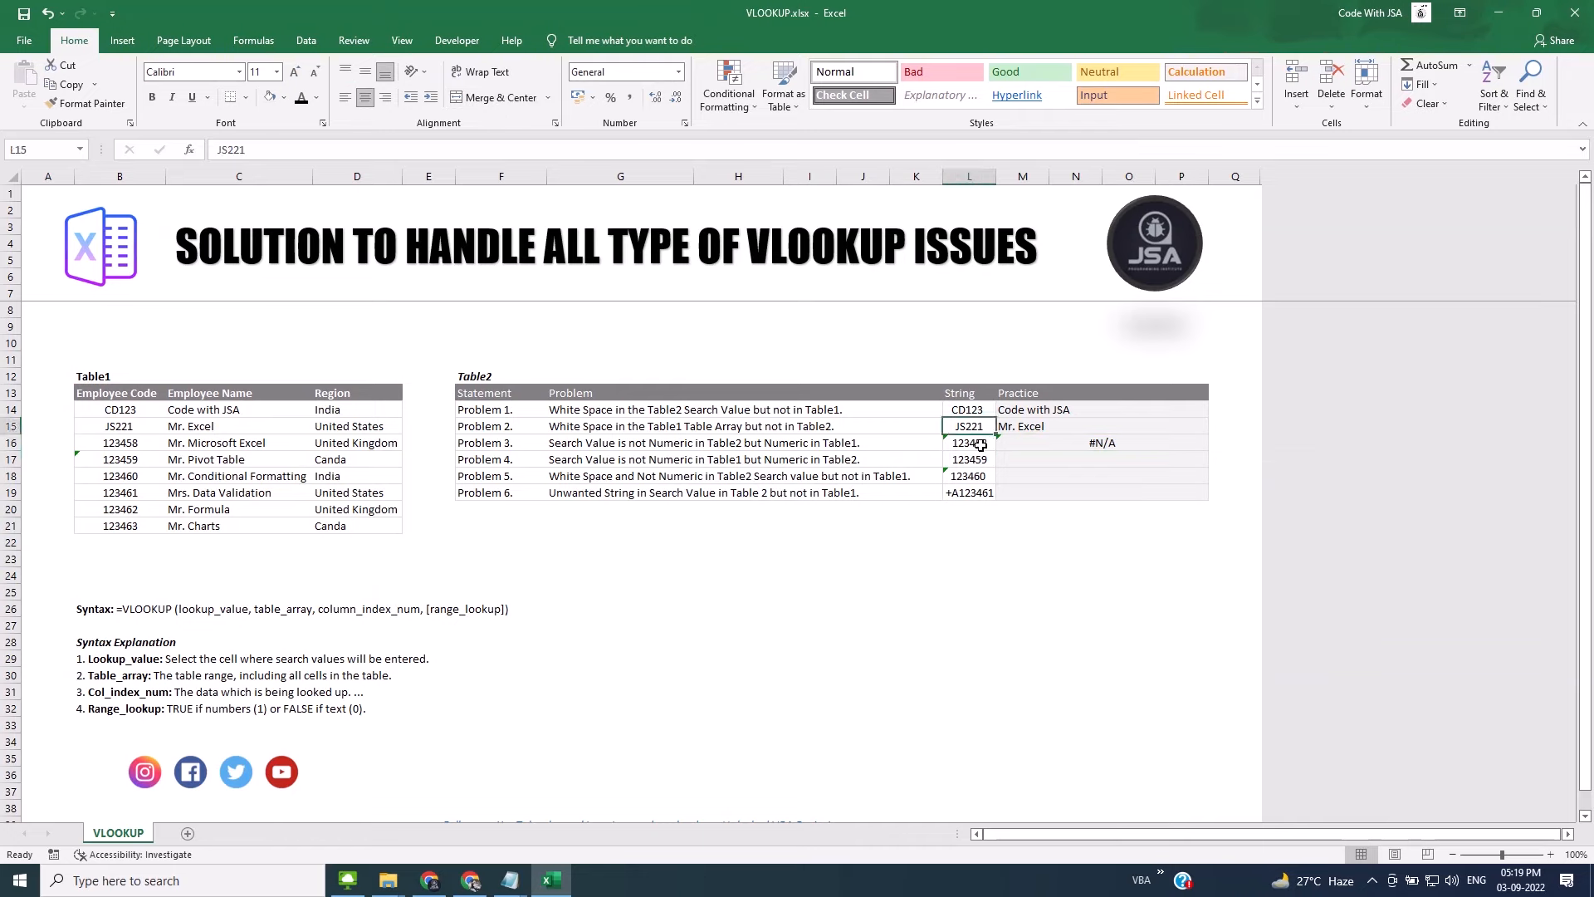
click(1086, 442)
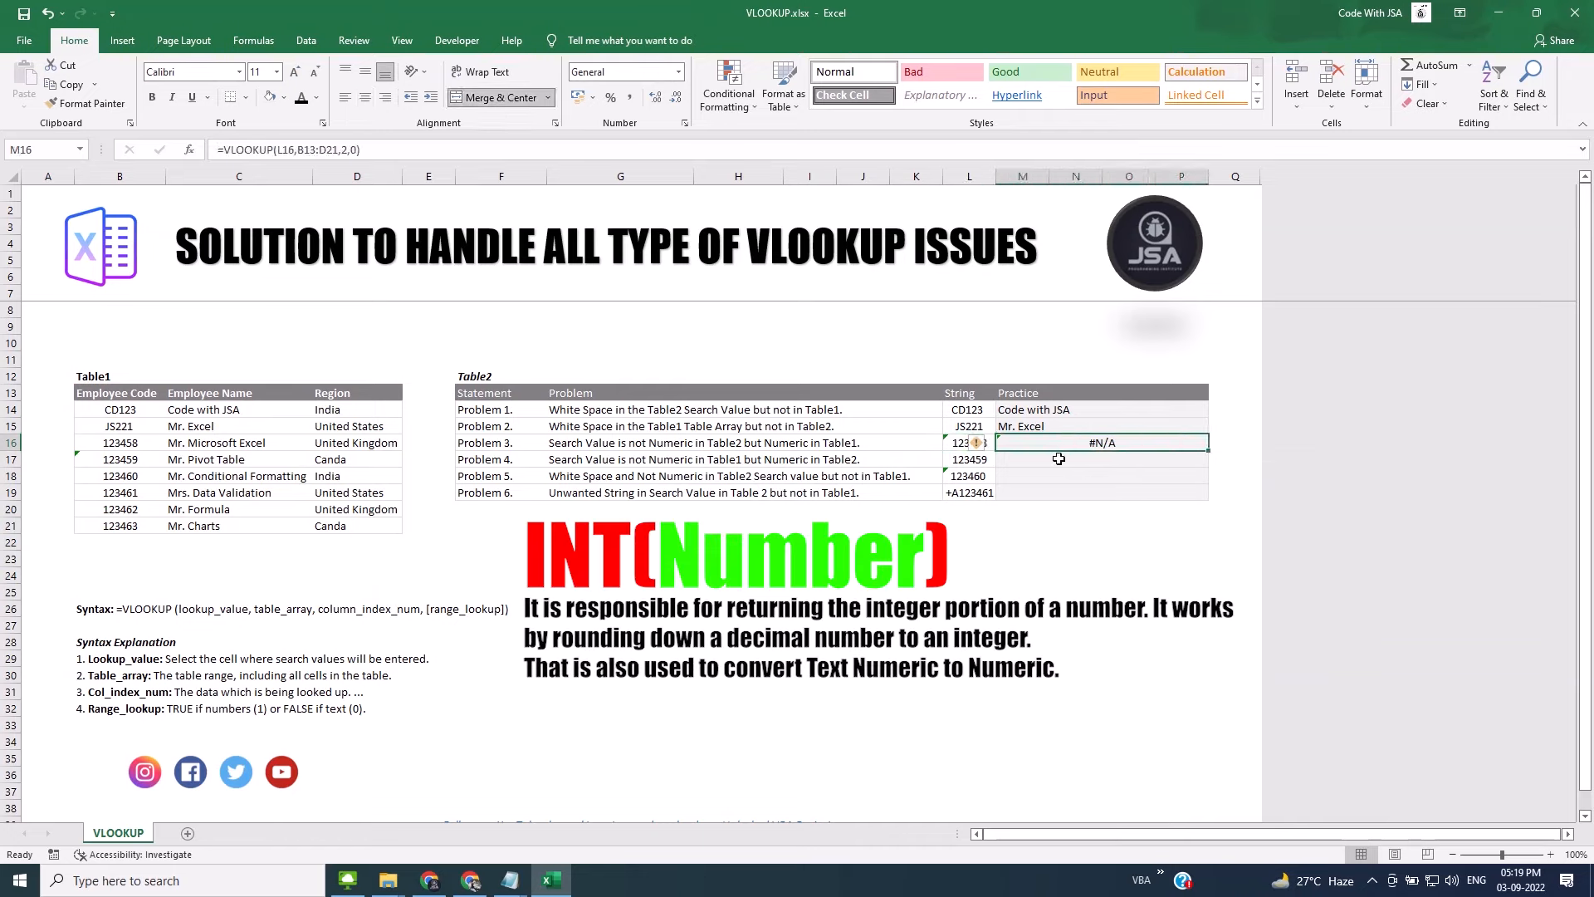
click(277, 149)
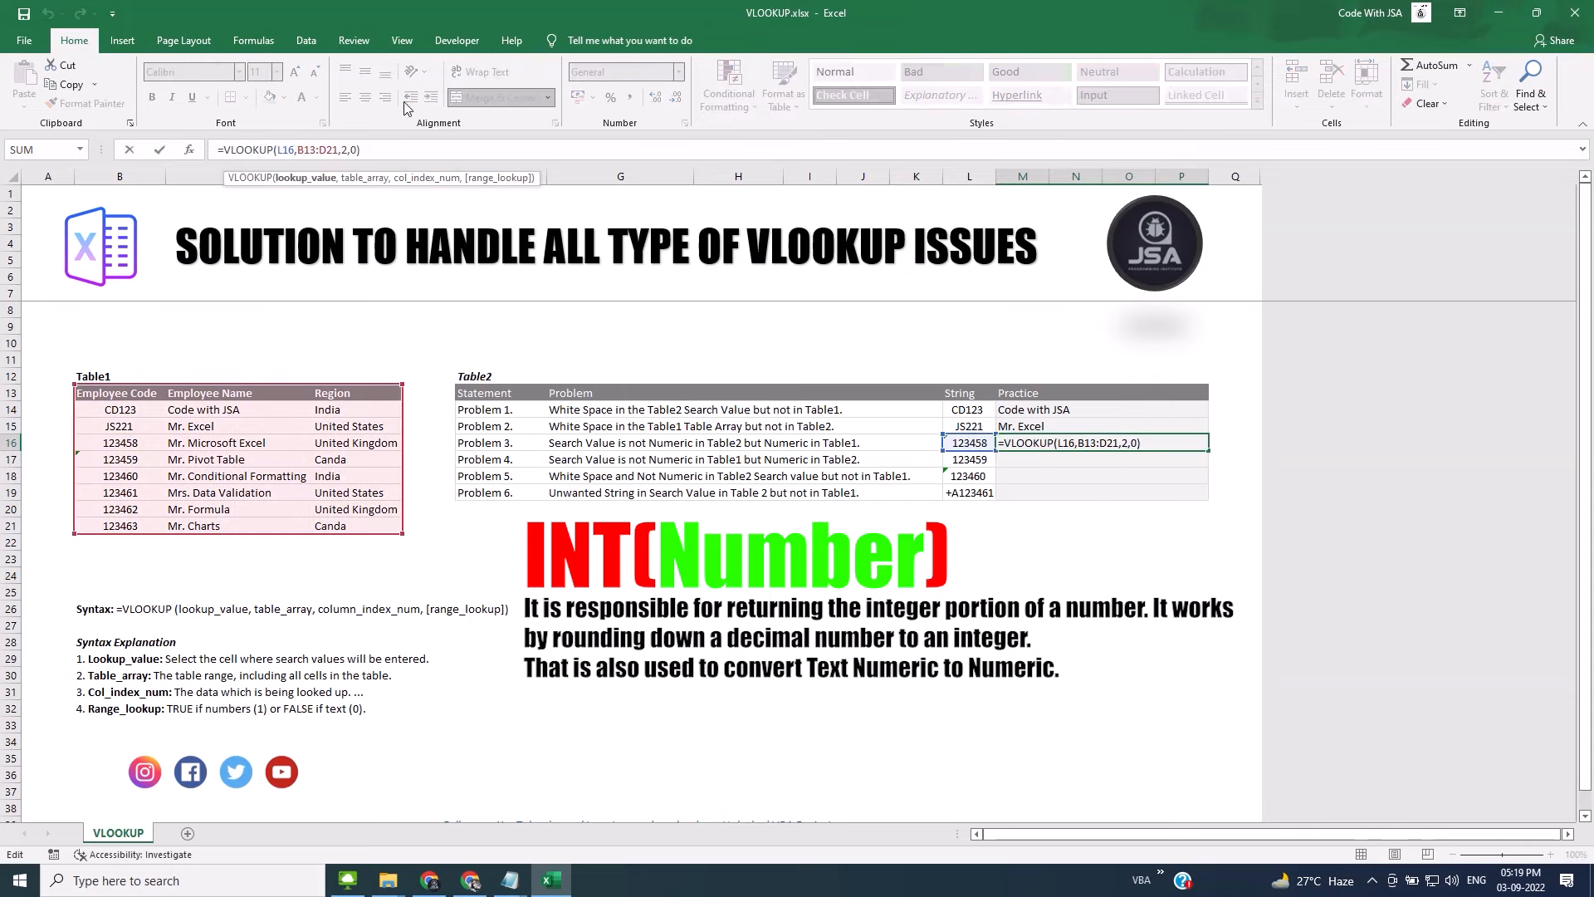
text(int()
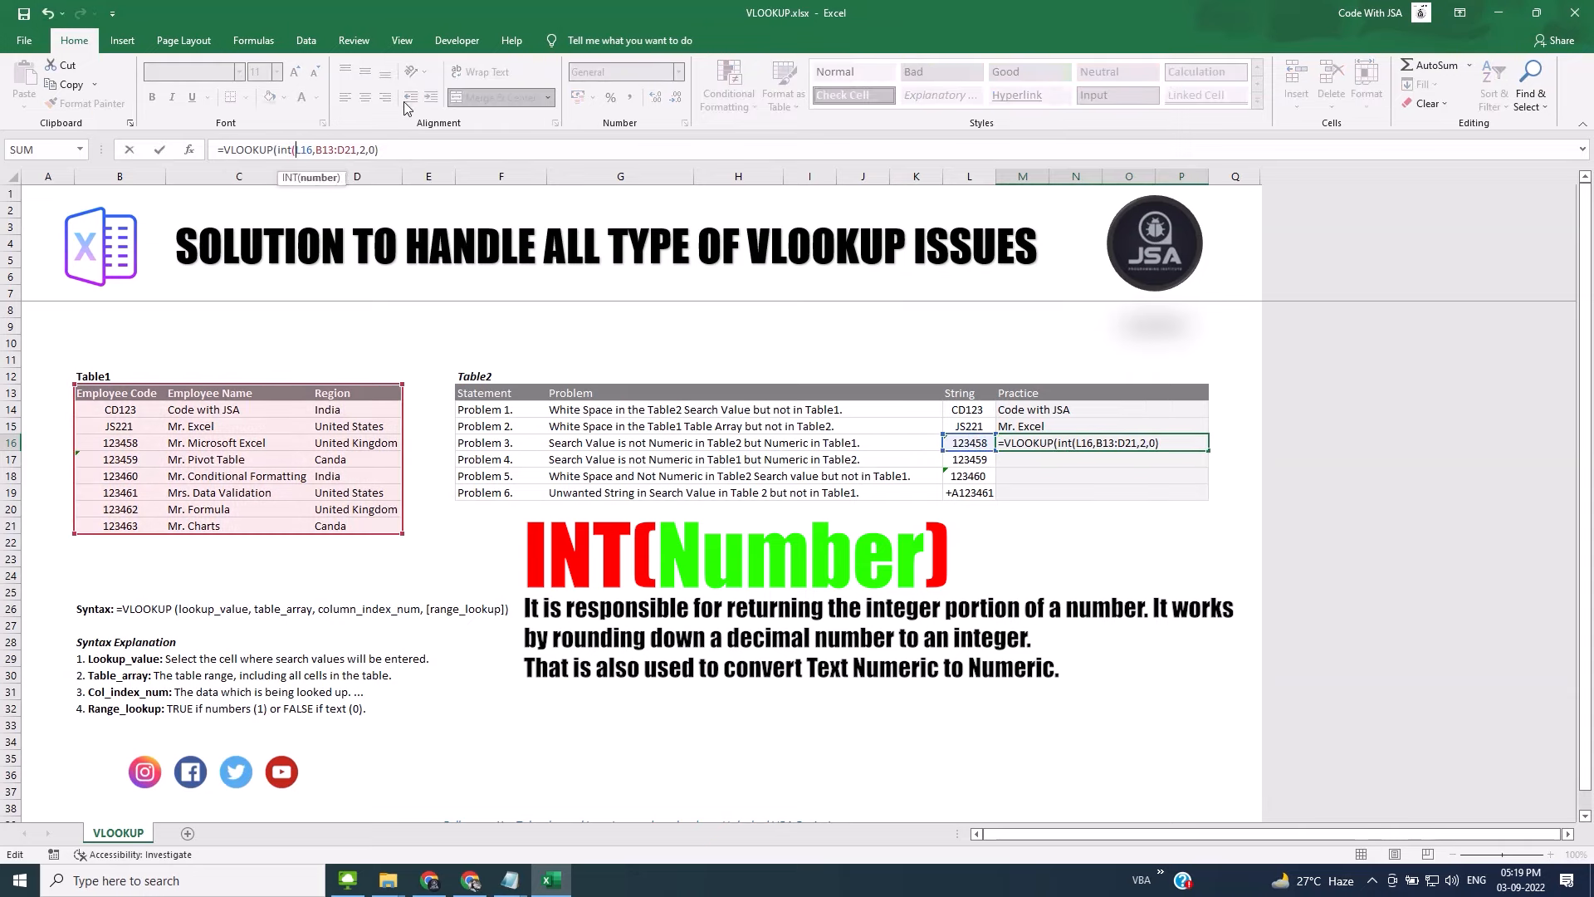
key(Right)
key(Right)
key(Right)
text())
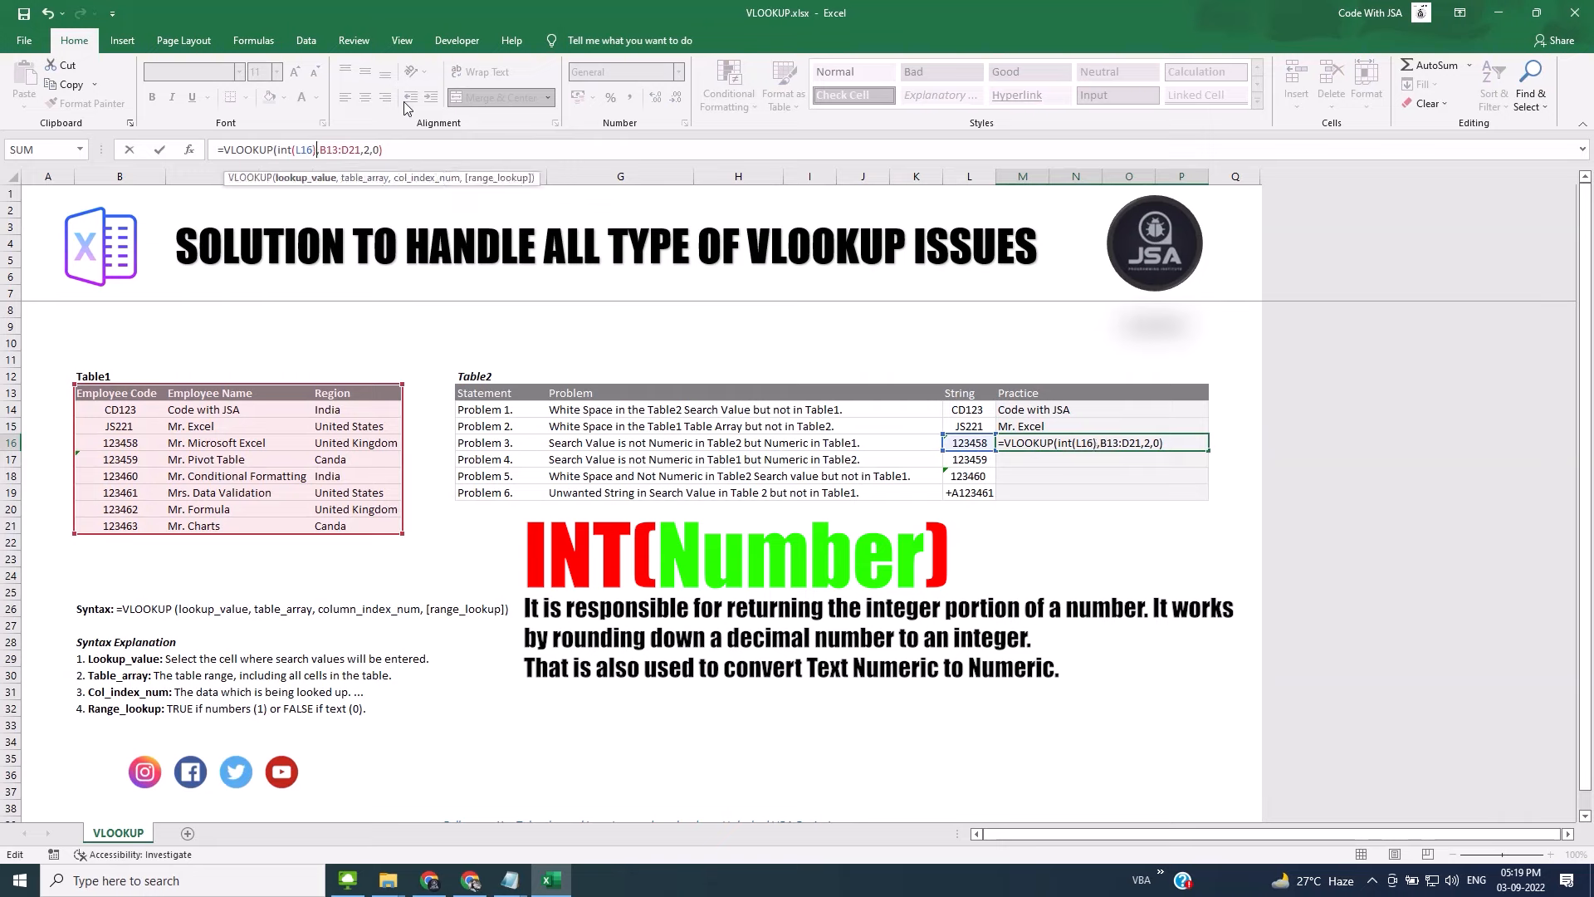
key(ctrl+Return)
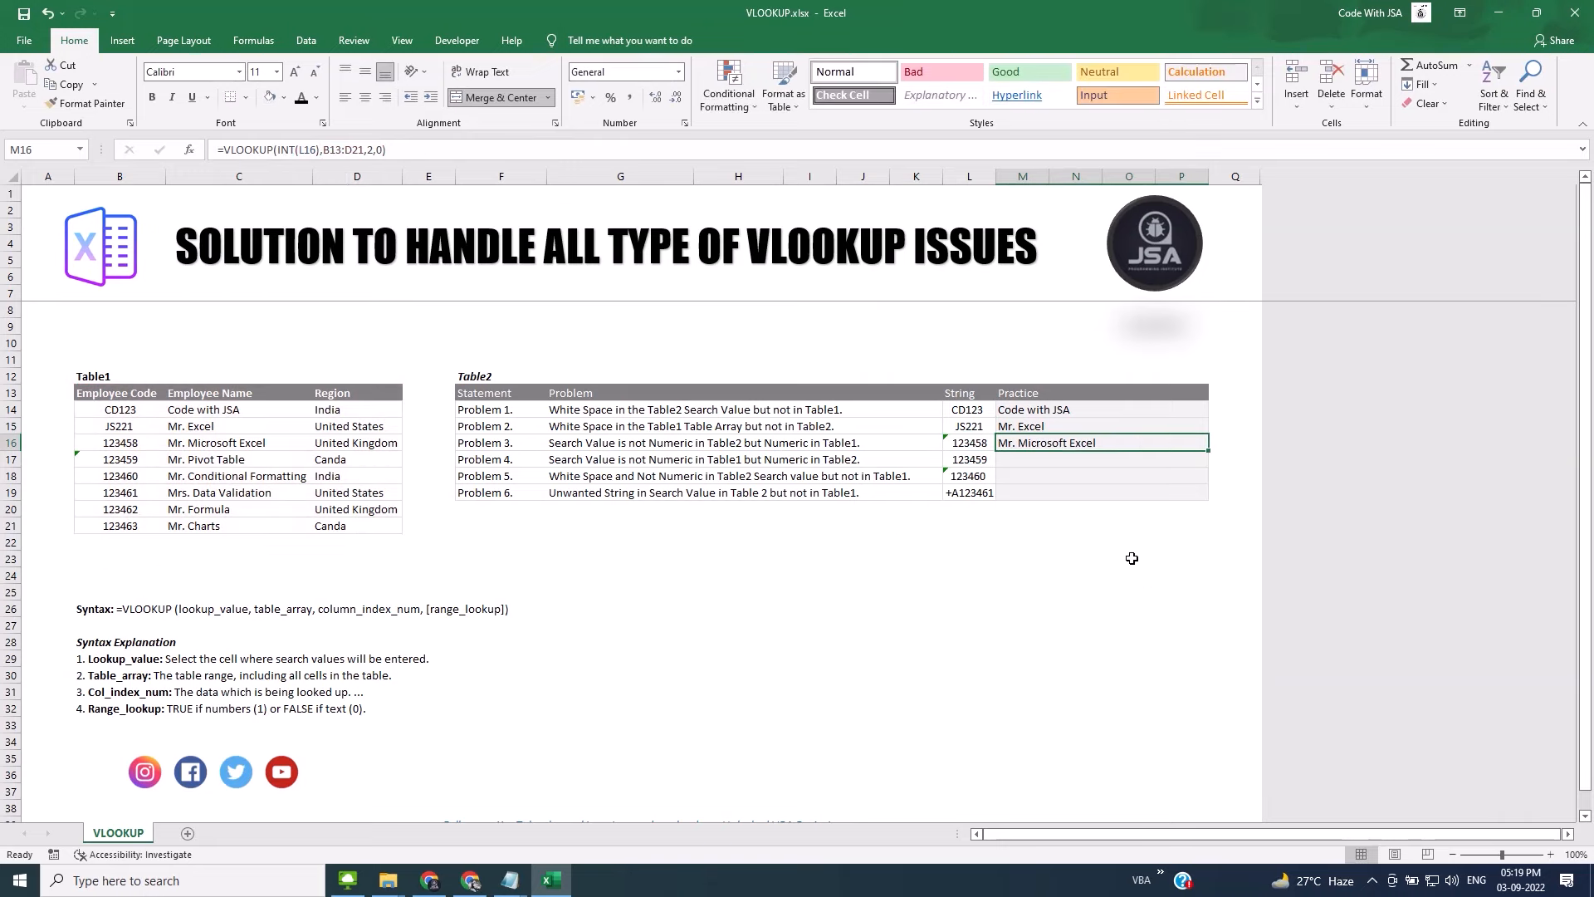
- Enter =VLOOKUP(""&L17,B13:D21,2,0) in M17 to look up the employee name for Problem 4 with a text search value
click(1038, 461)
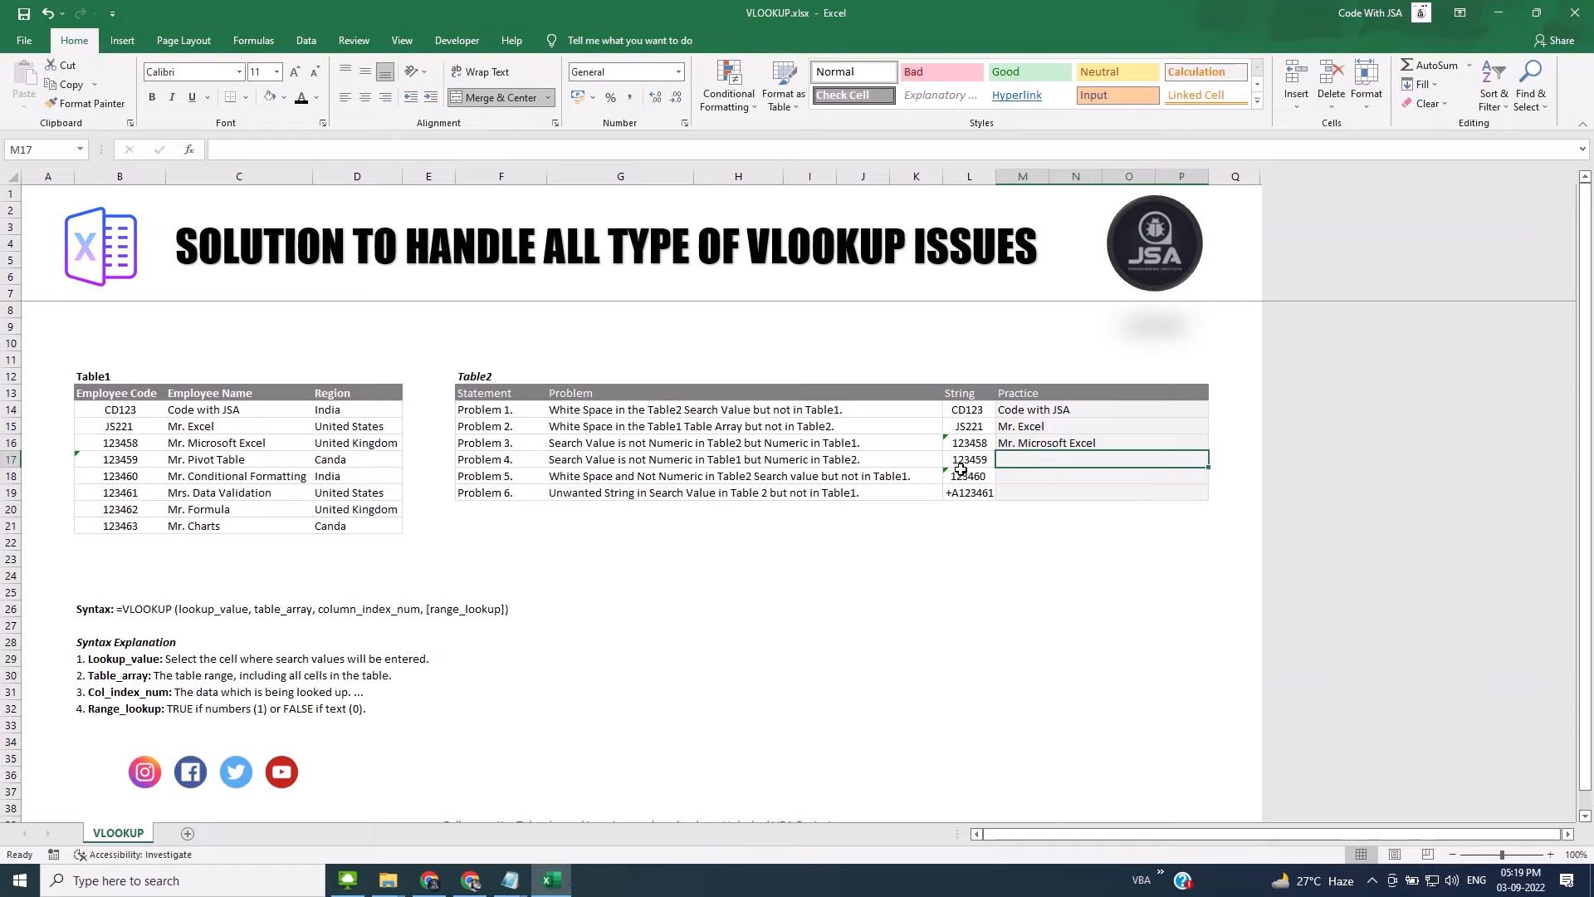
text(=VLOOKUP()
click(961, 466)
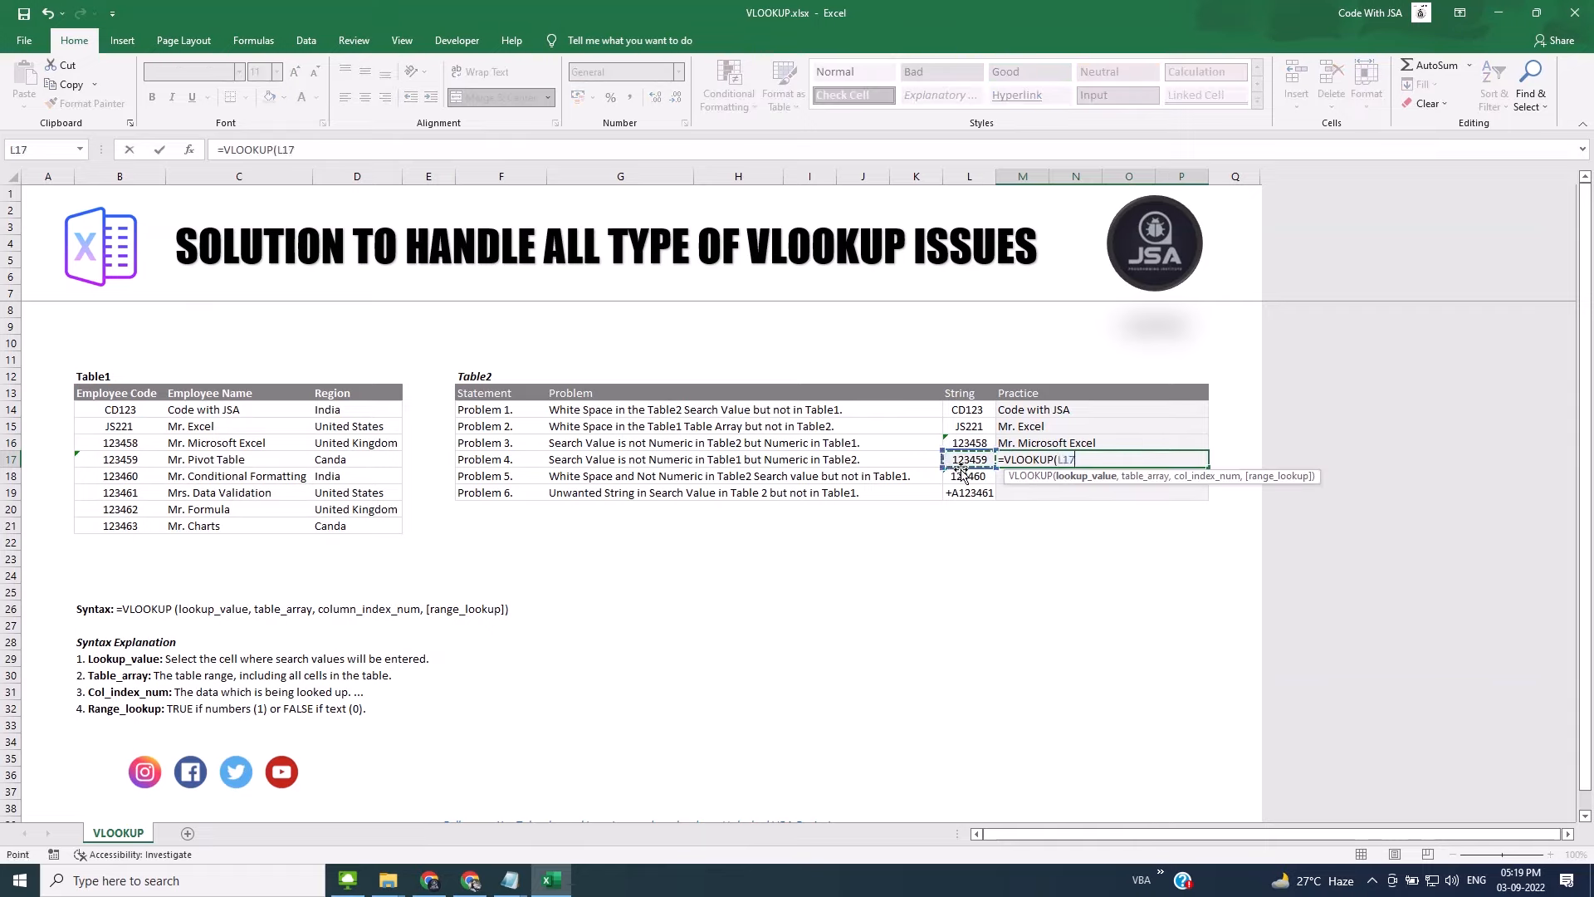
text(,)
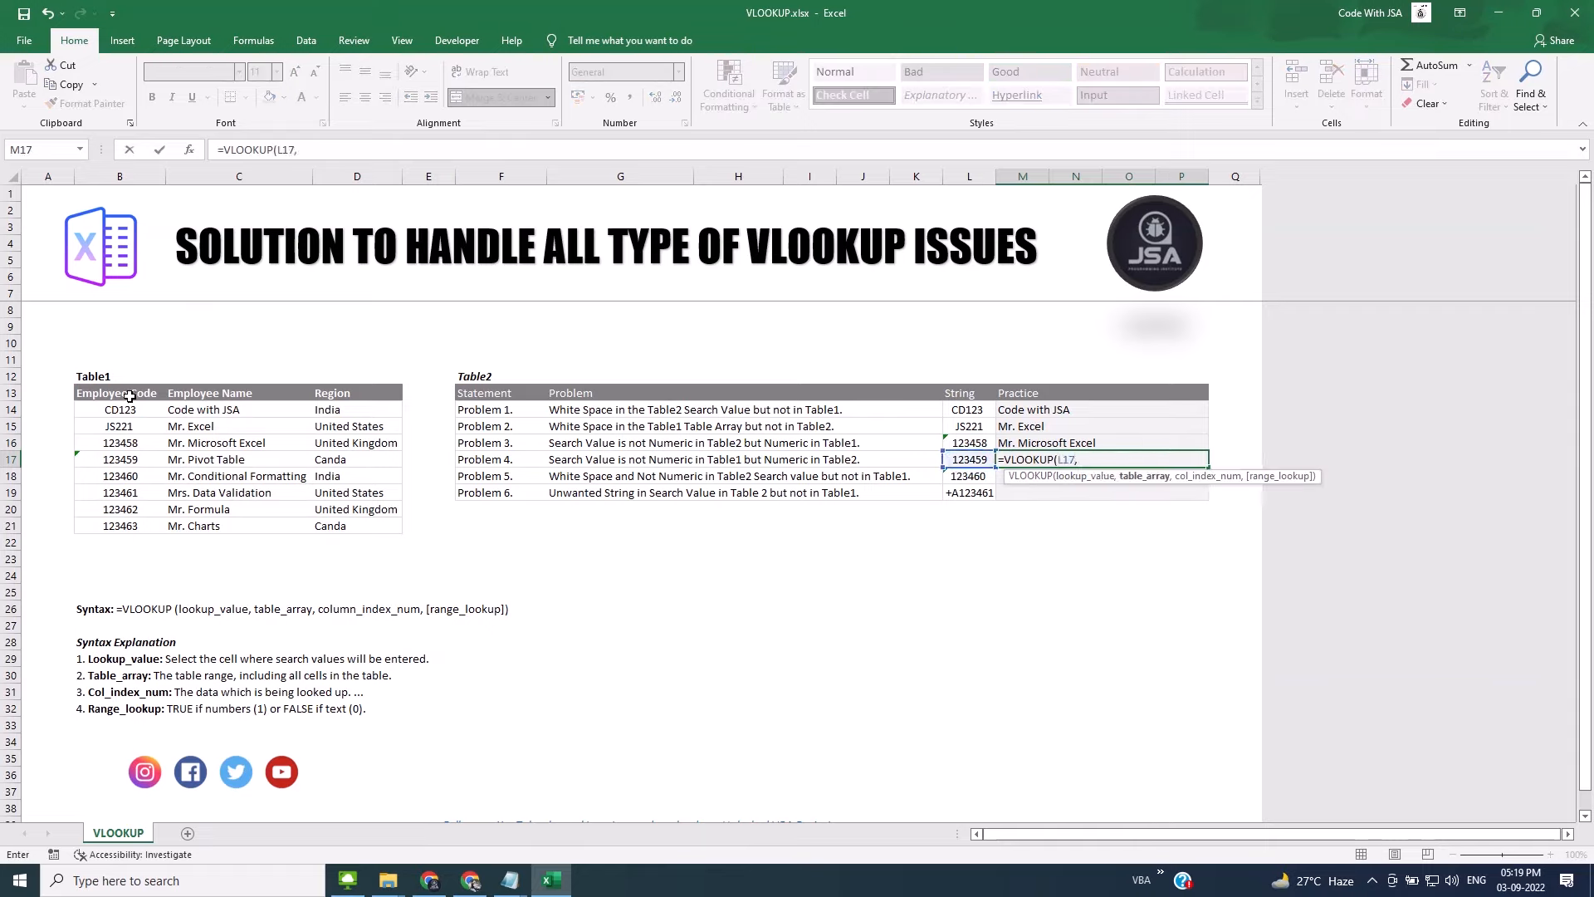
drag(125, 394, 396, 528)
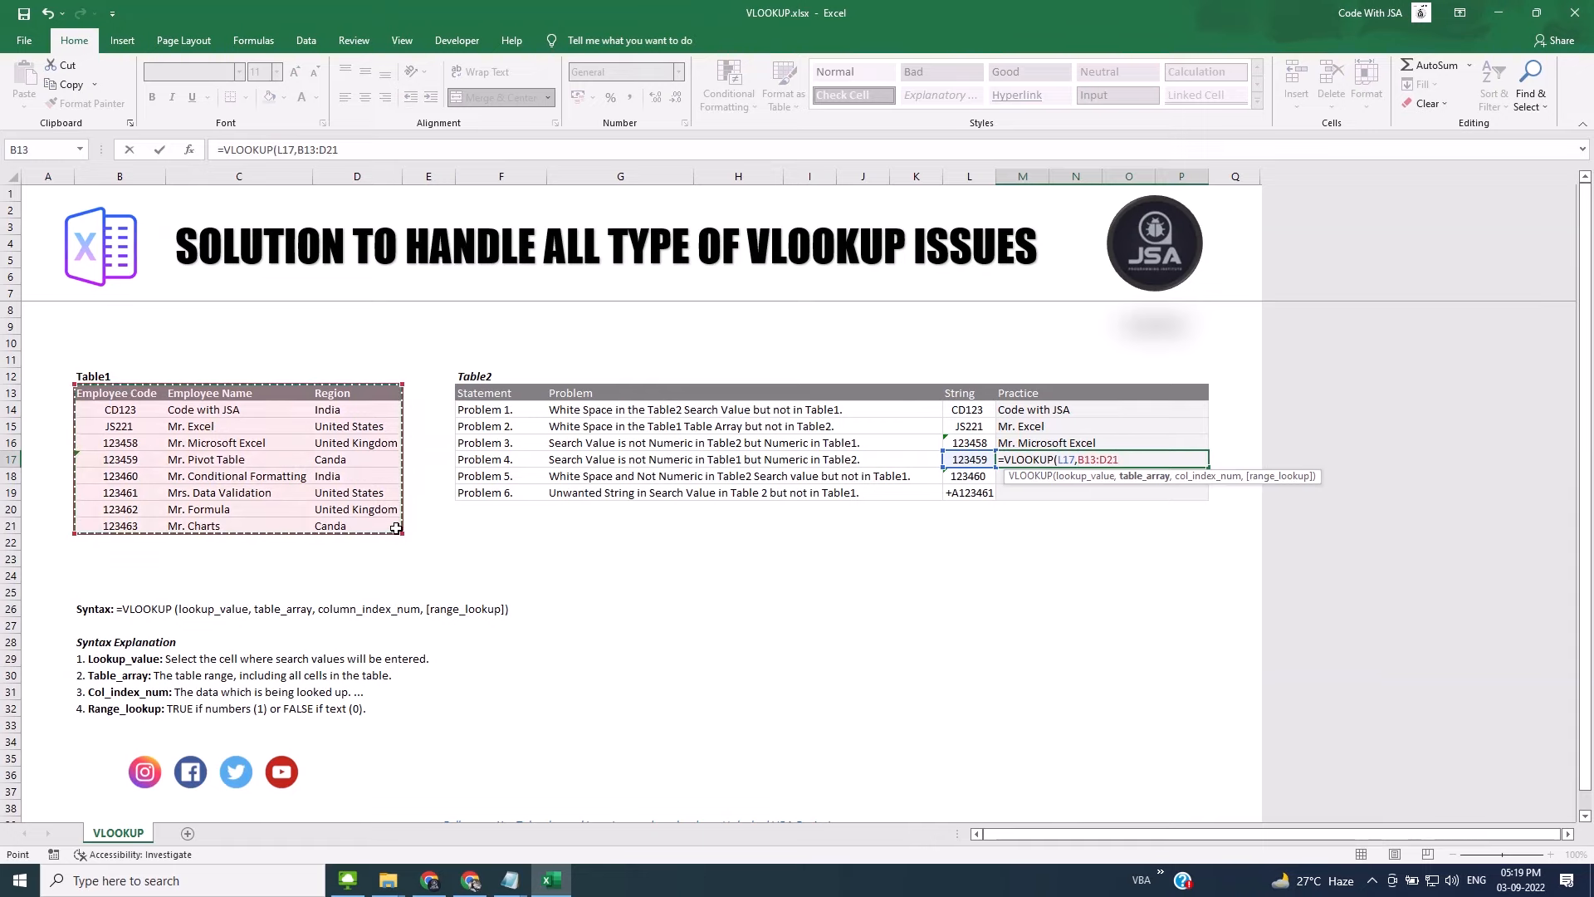
text(,2,0))
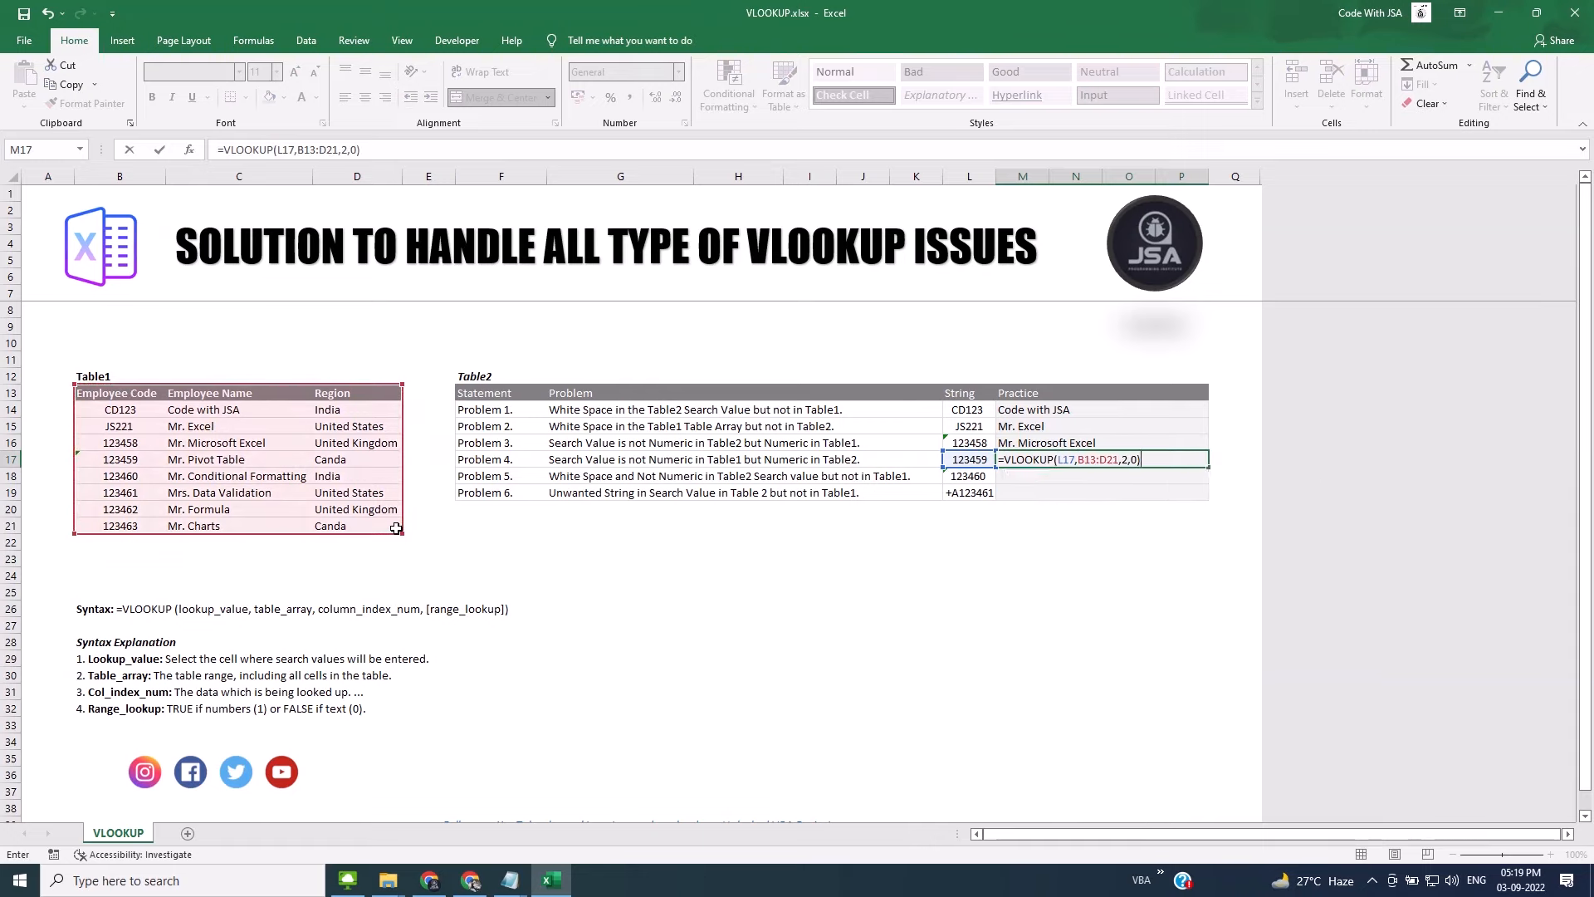
key(ctrl+Return)
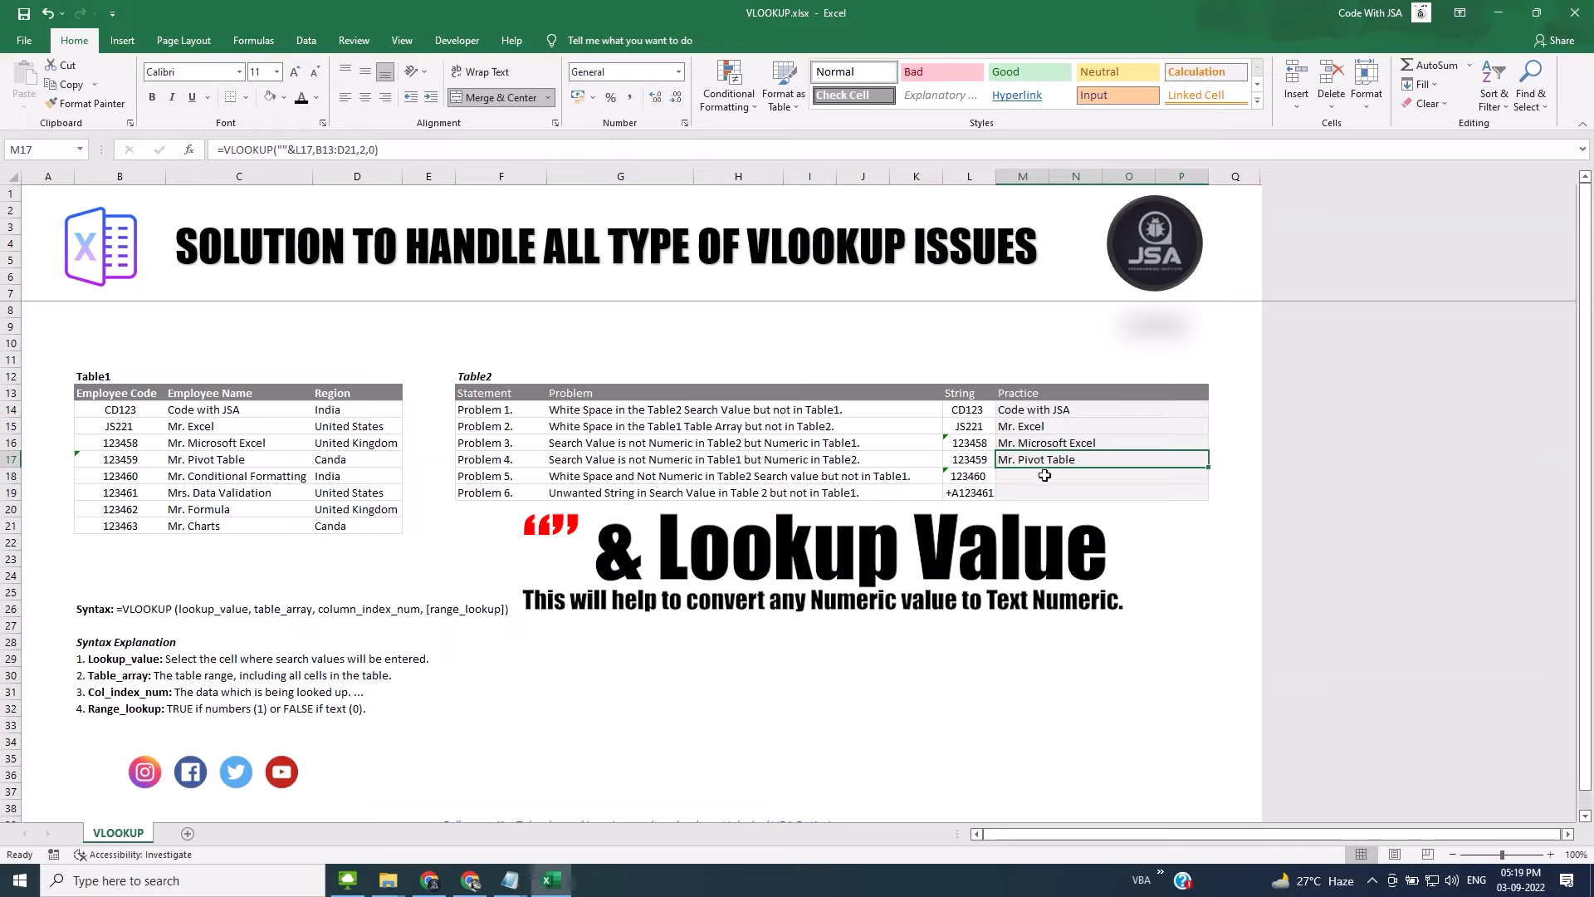
- Read the Problem 5 statement and examine the search string stored in L18
click(1046, 475)
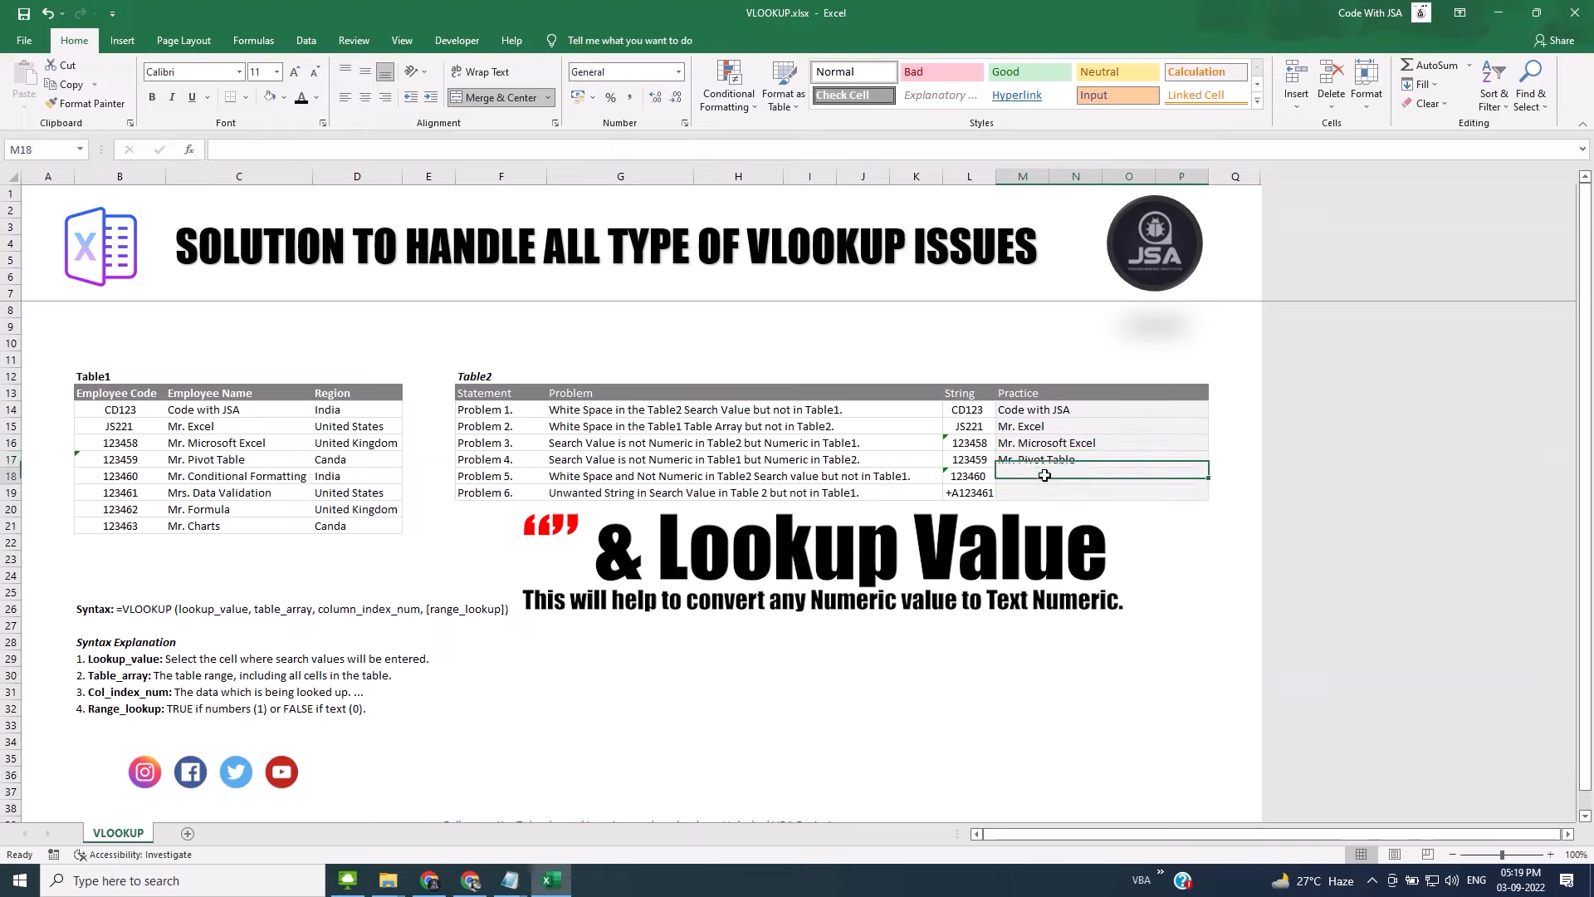
click(757, 481)
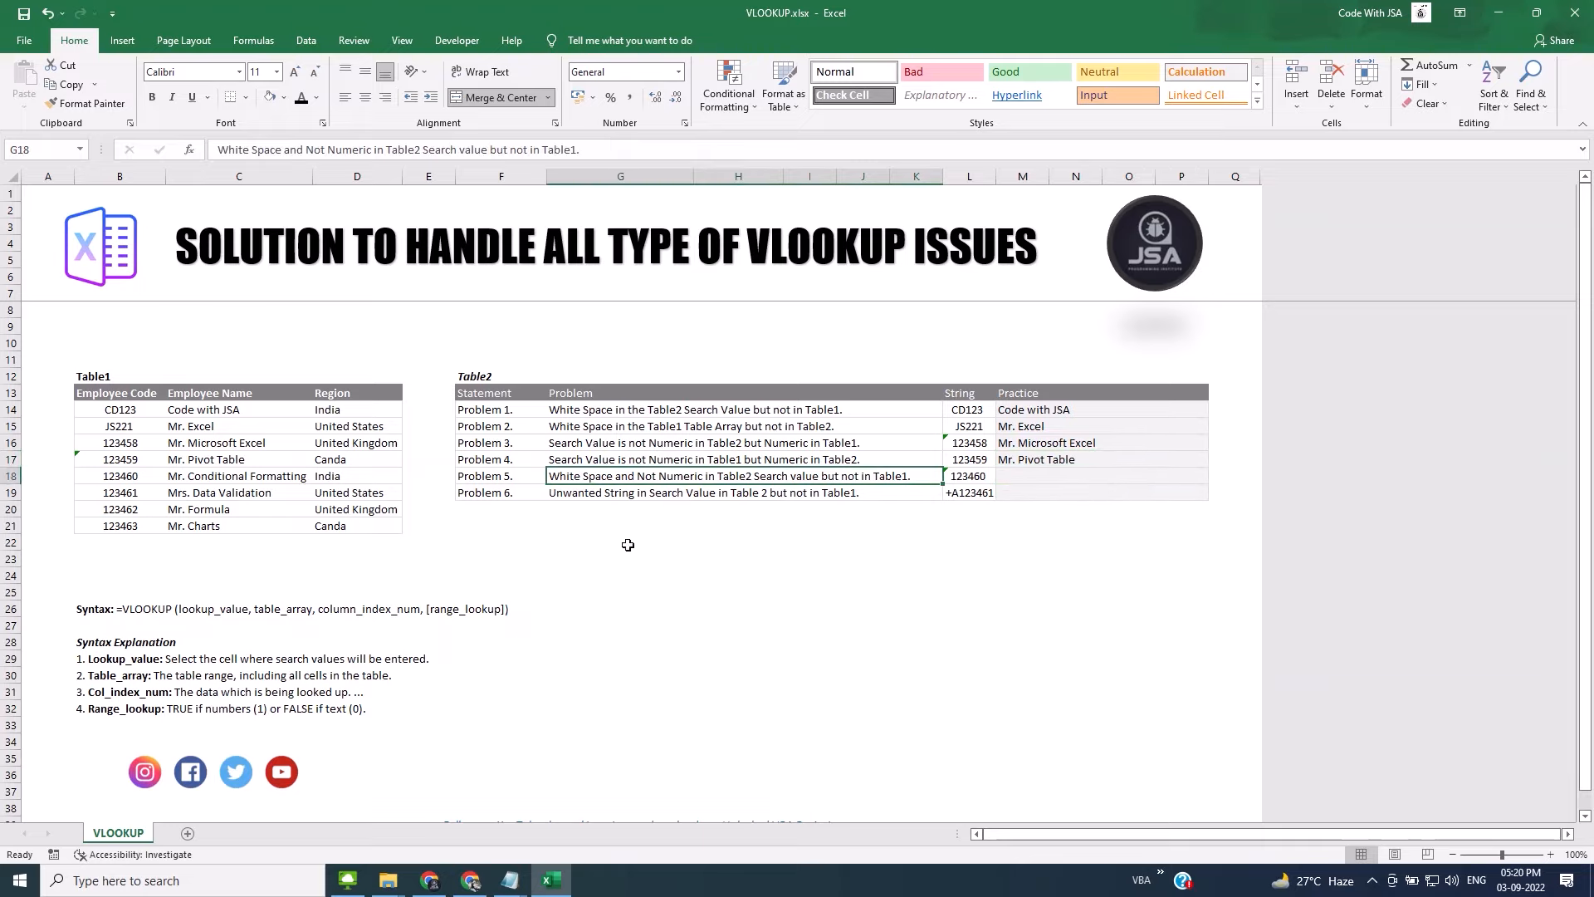
click(1040, 476)
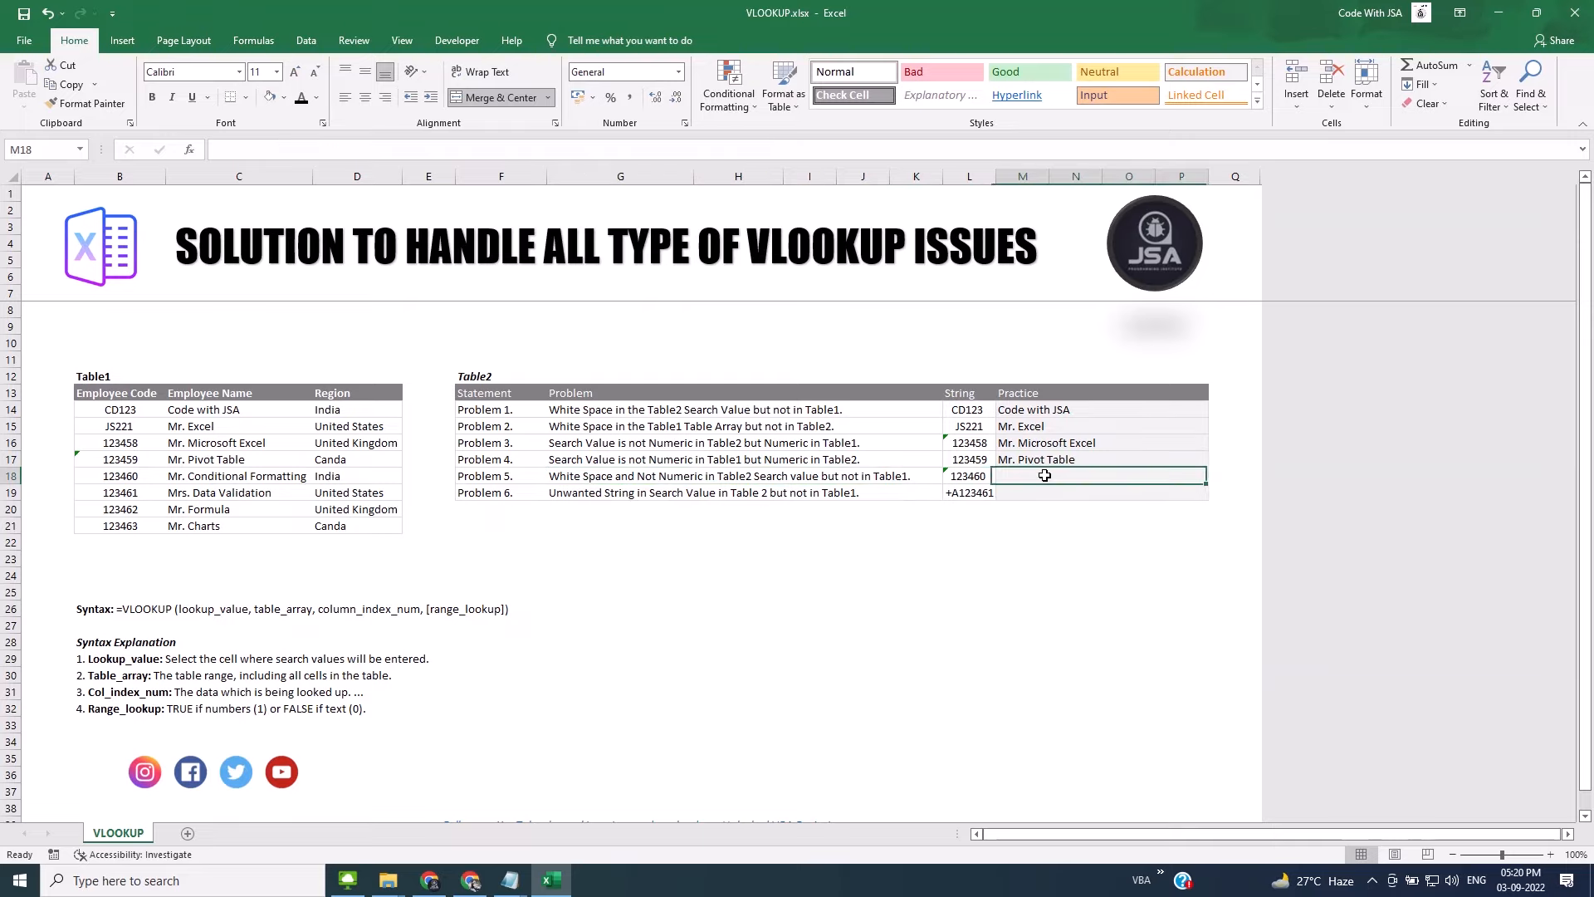
text(=v)
key(Tab)
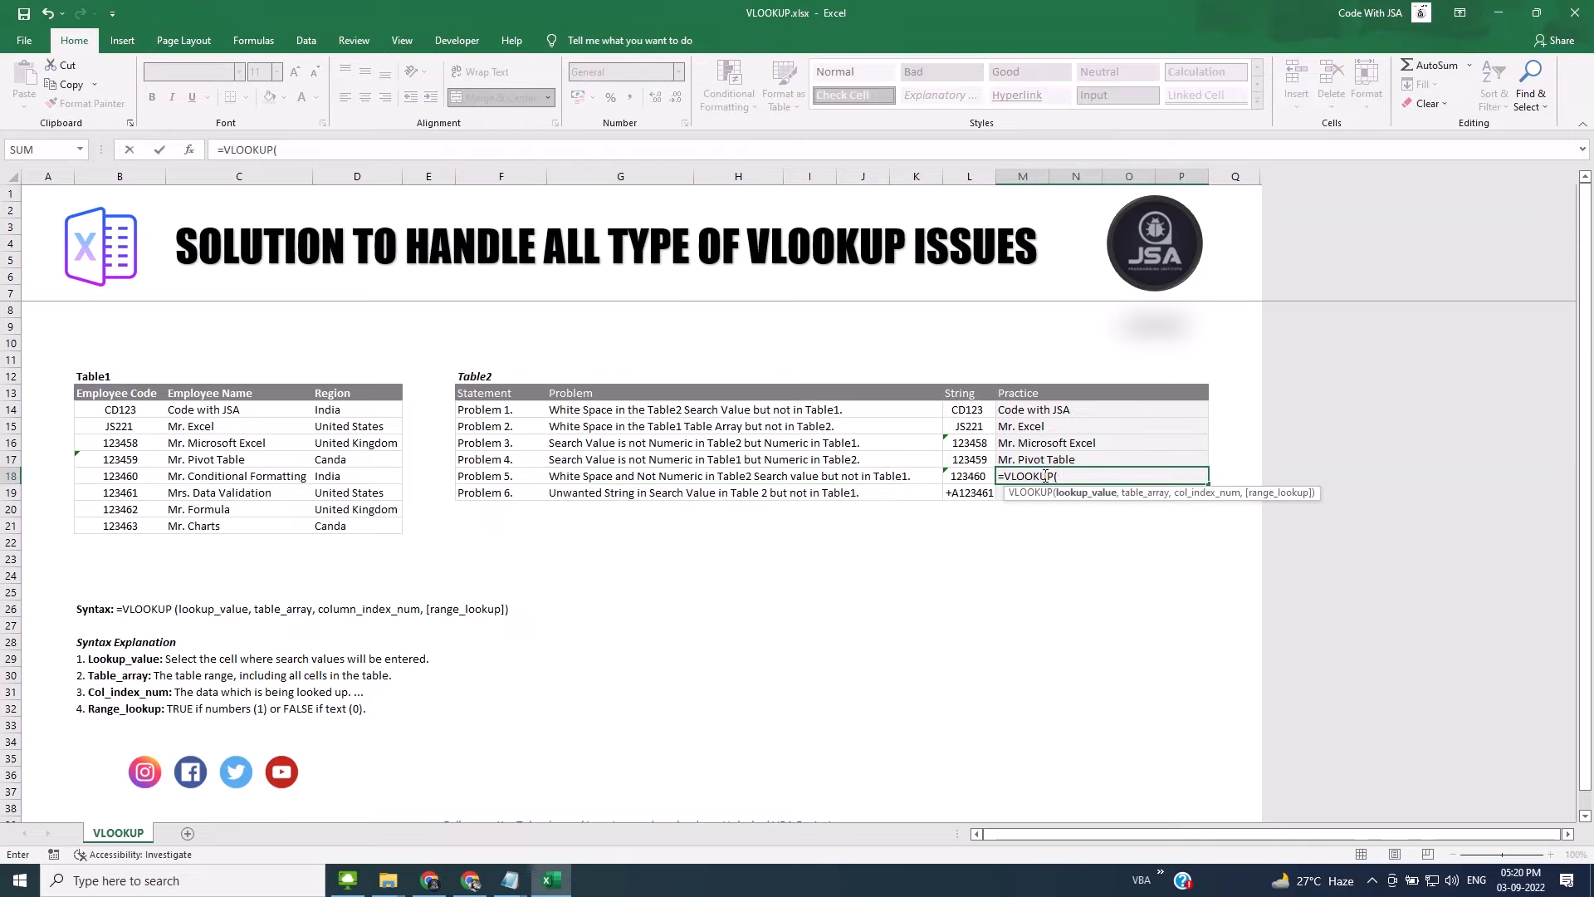
key(Left)
key(Escape)
key(Left)
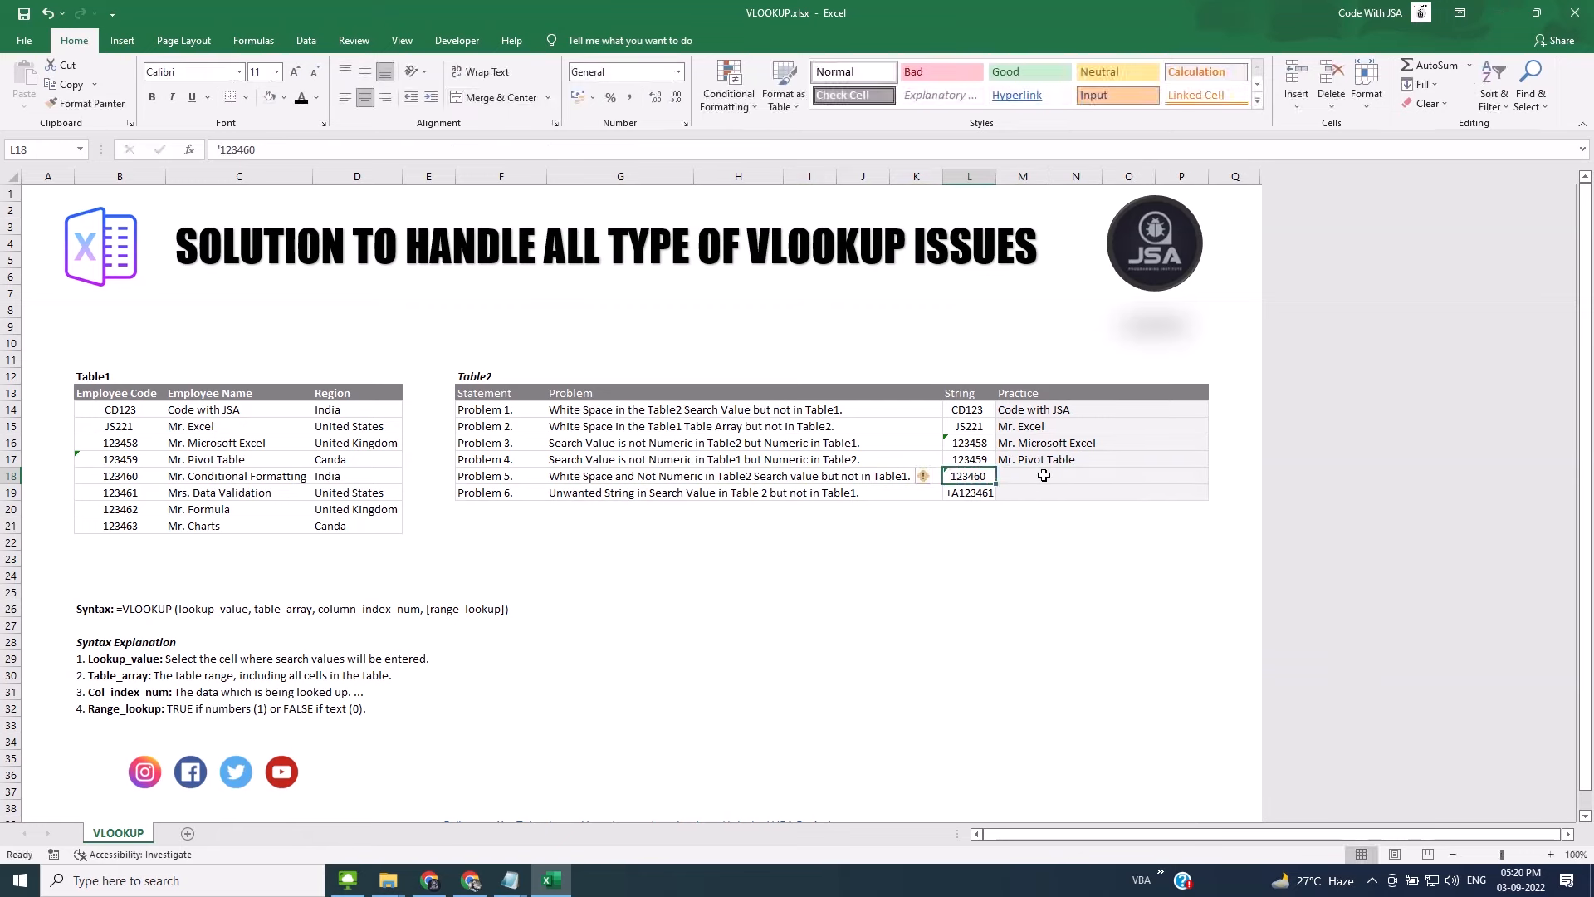
key(F2)
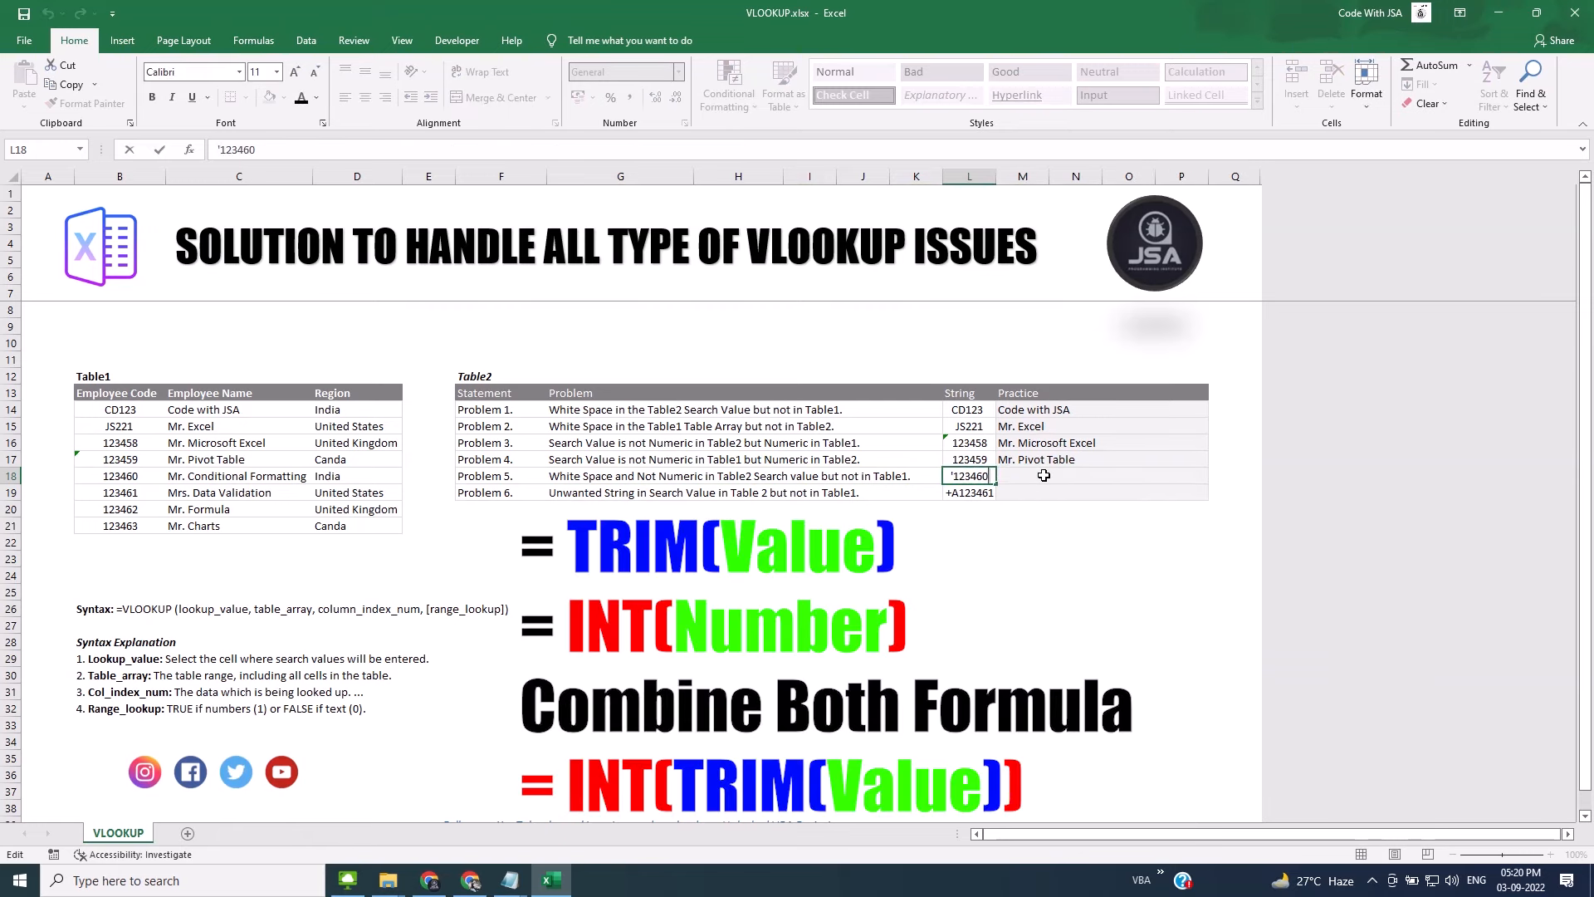
- Enter =VLOOKUP(L18,B13:D21,2,0) in M18 to look up the employee name for Problem 5
click(1044, 475)
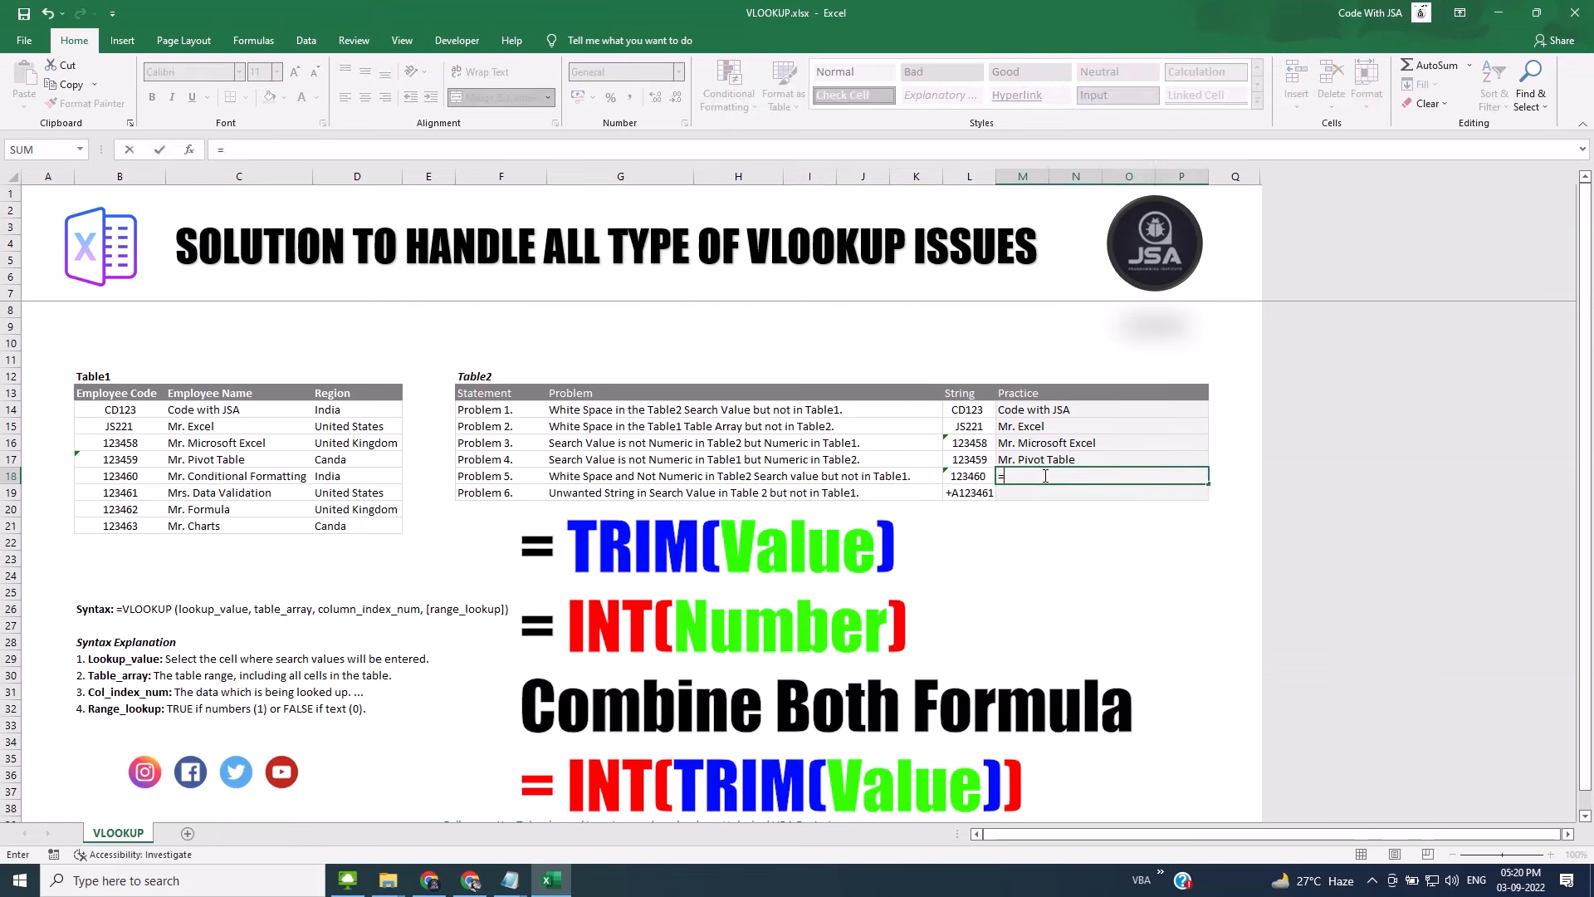
text(=v)
key(Tab)
key(Left)
text(,)
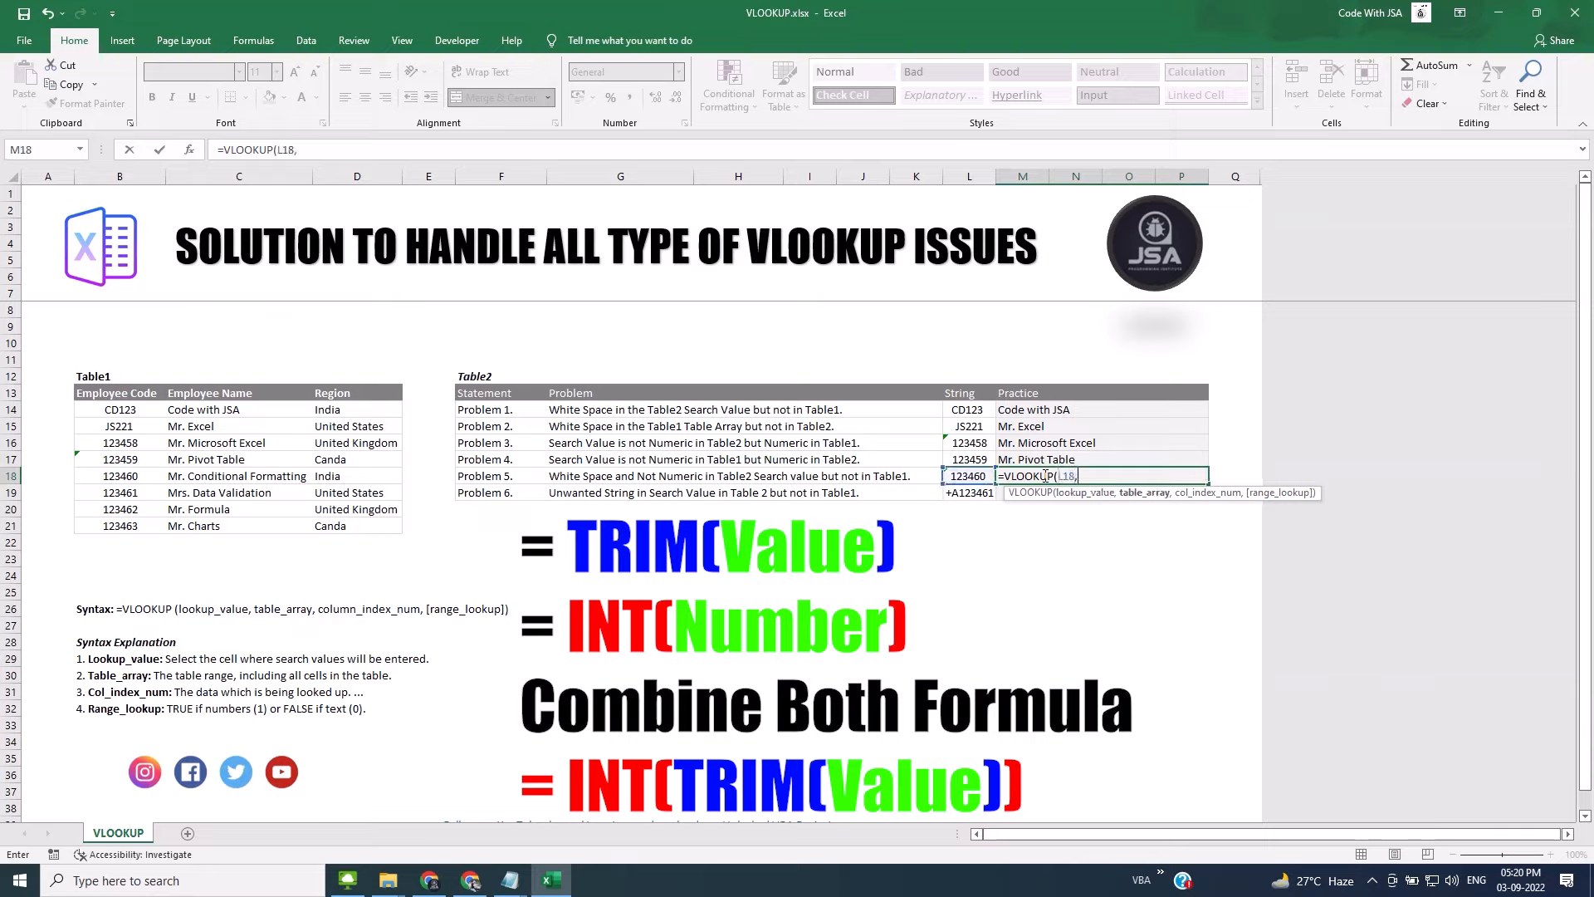
key(Left)
key(Left)
key(Left)
key(Left)
key(Left)
key(Left)
key(Left)
key(Left)
key(Left)
key(ctrl+Up)
key(Left)
key(Left)
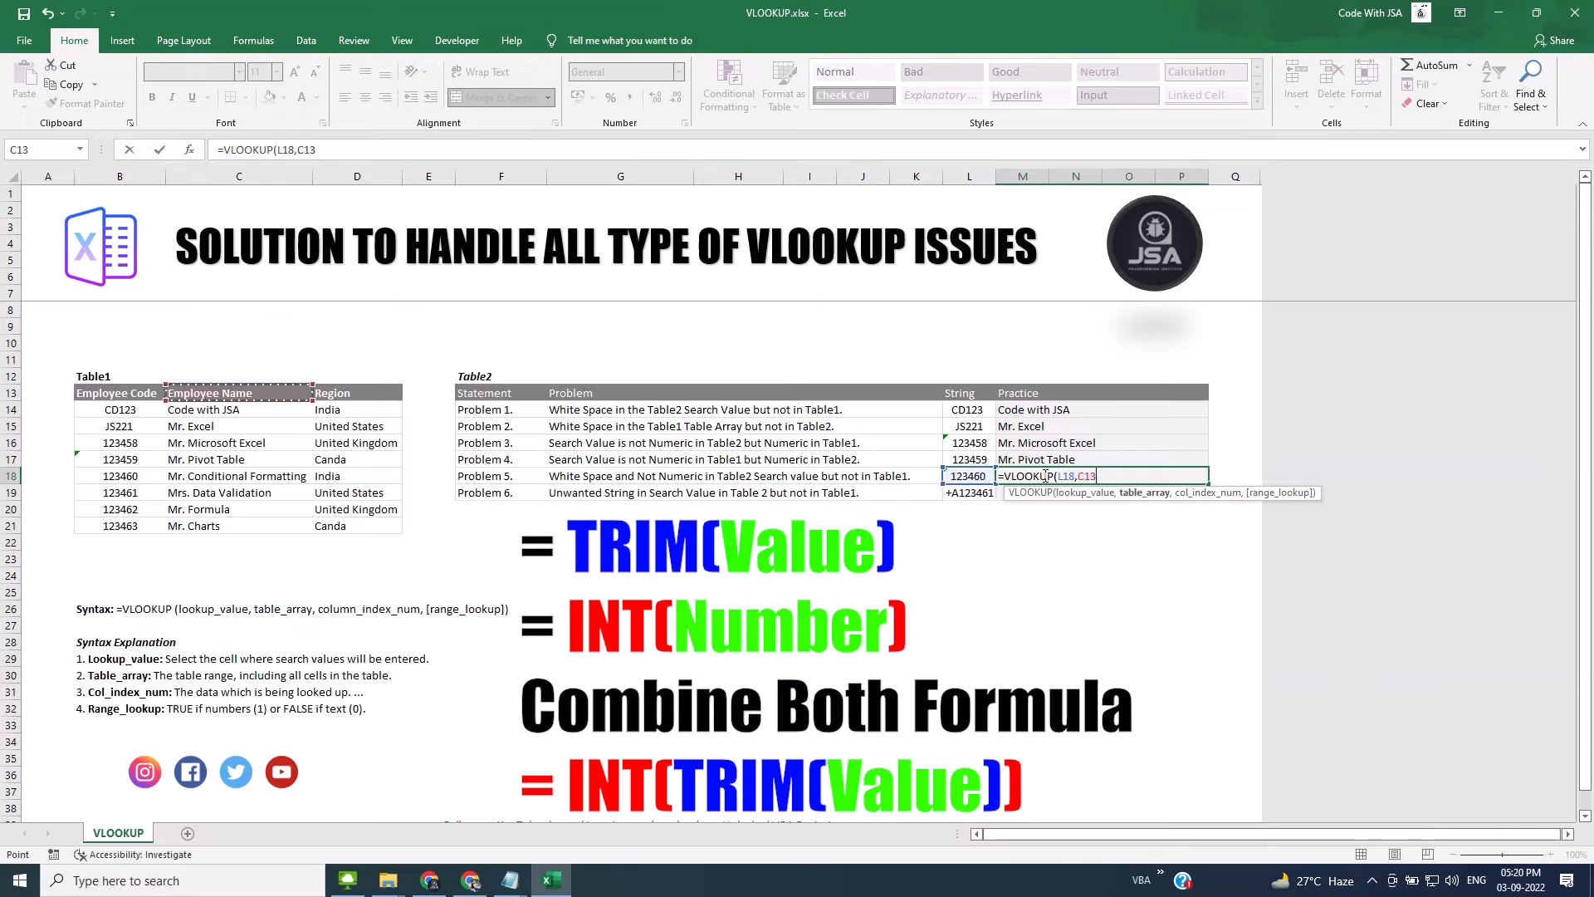
key(ctrl+shift+Right)
key(ctrl+shift+Down)
text(,2,0))
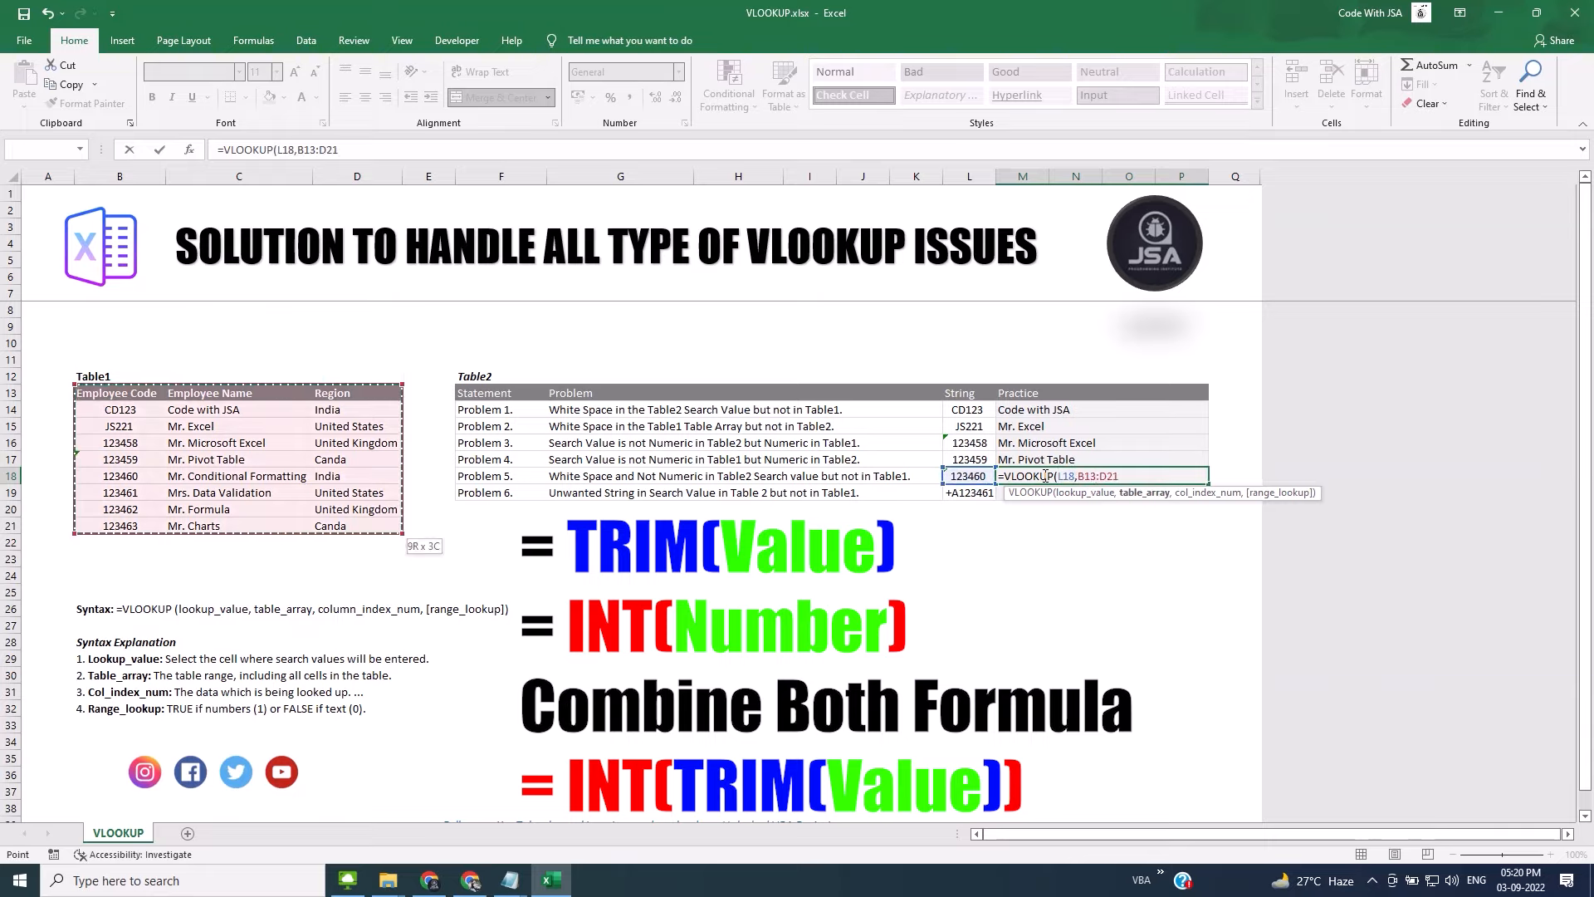
key(Return)
- Wrap the lookup value in M18's formula in TRIM, giving =VLOOKUP(TRIM(L18),B13:D21,2,0)
click(1044, 475)
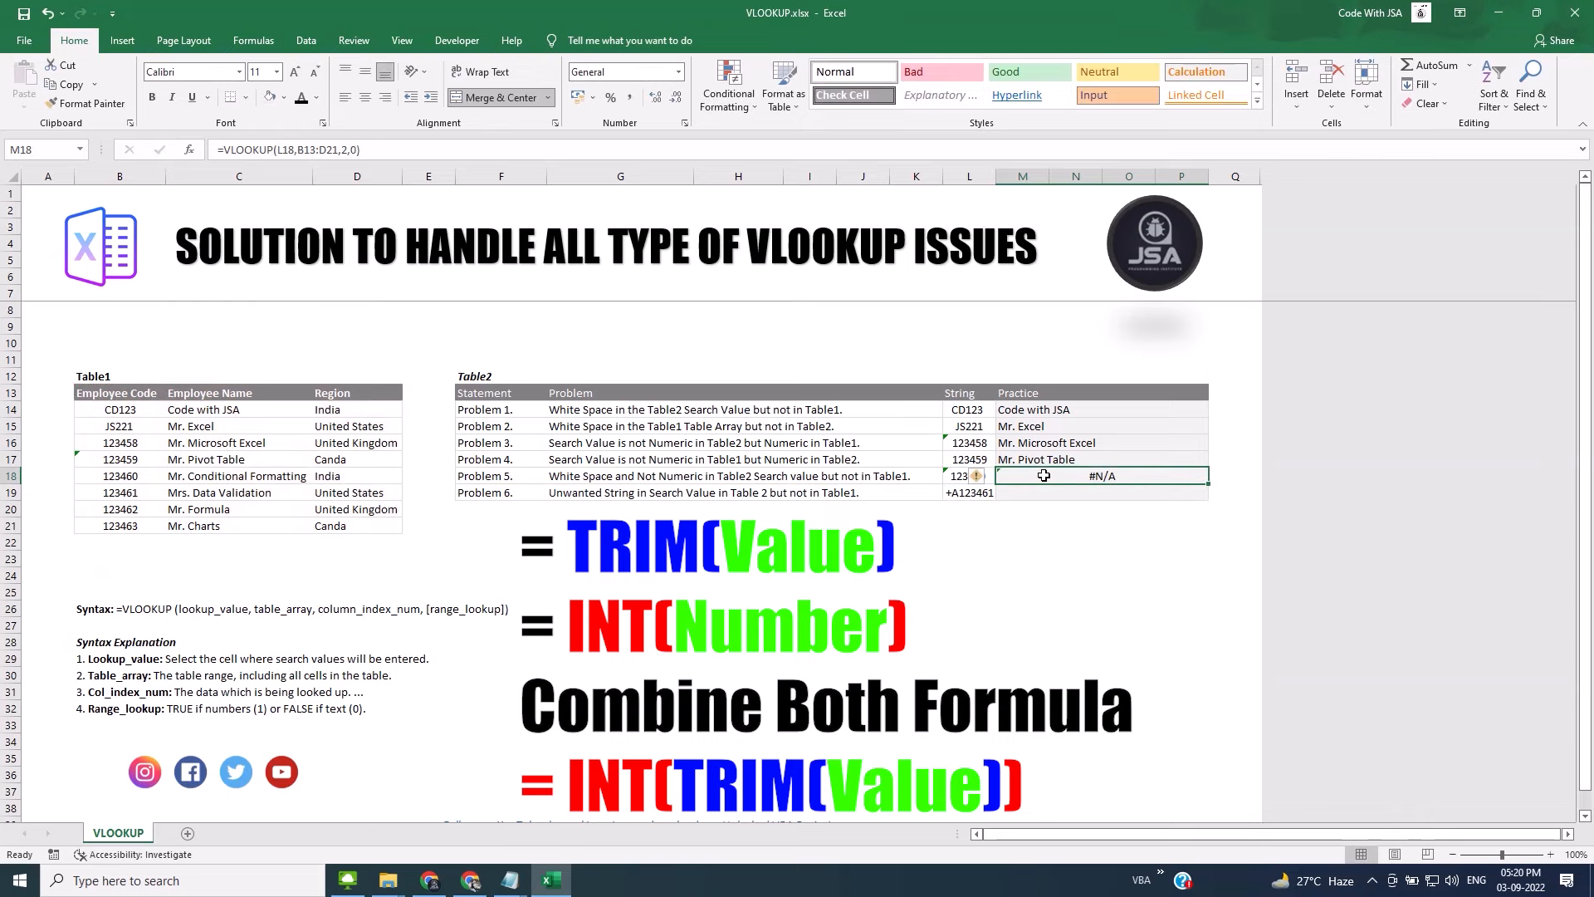
click(275, 150)
text(trim()
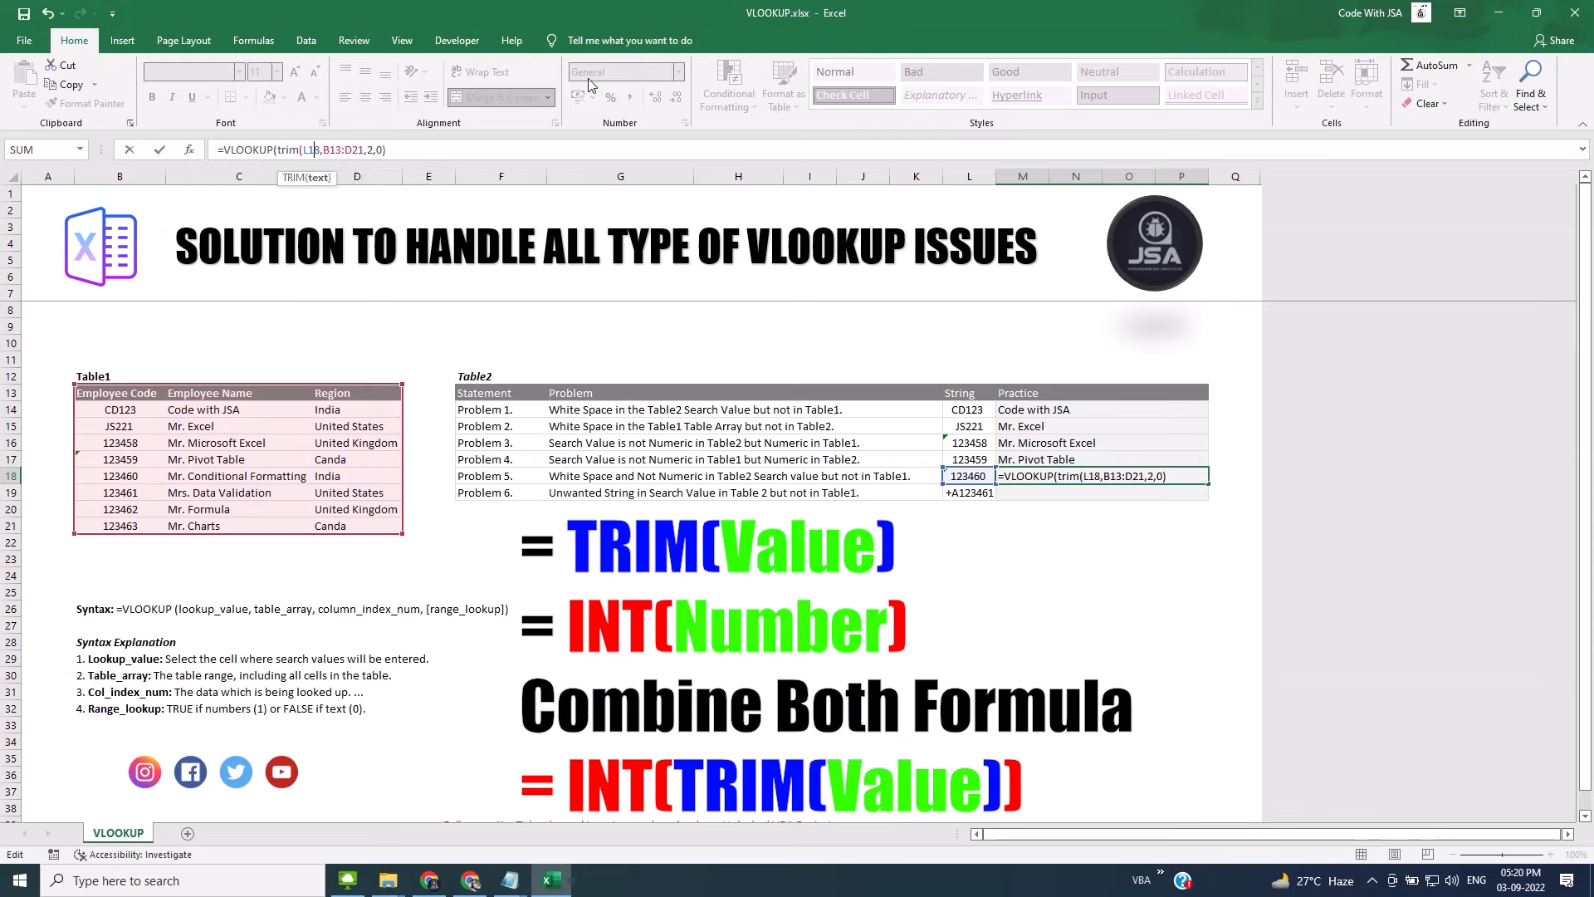
text())
key(Return)
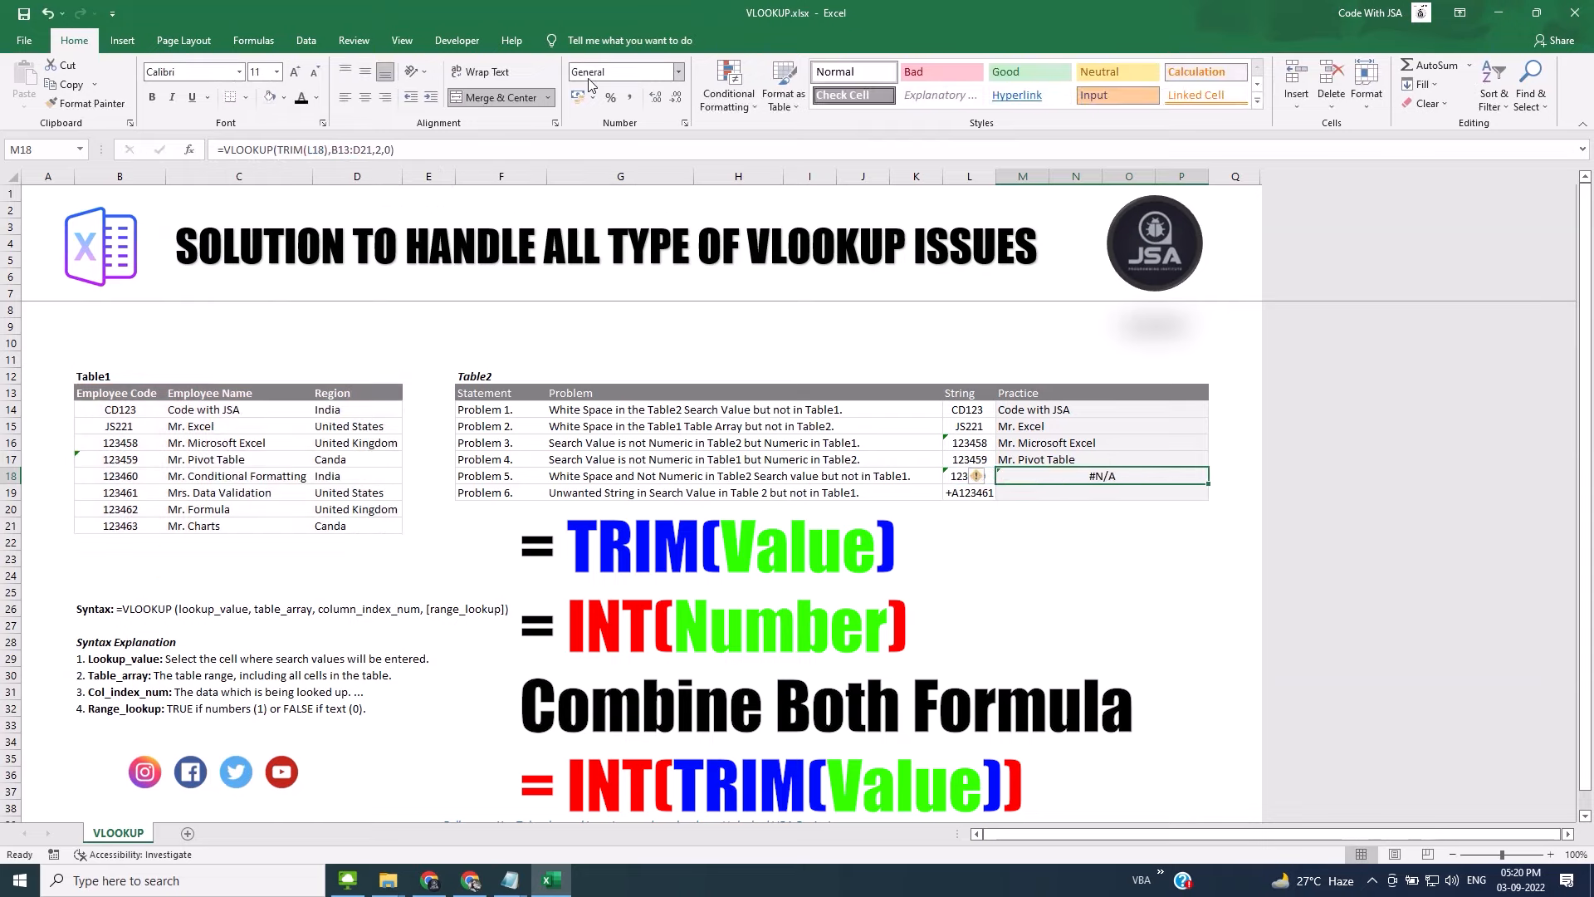
- Nest M18's TRIM function inside INT, giving =VLOOKUP(INT(TRIM(L18)),B13:D21,2,0)
click(274, 150)
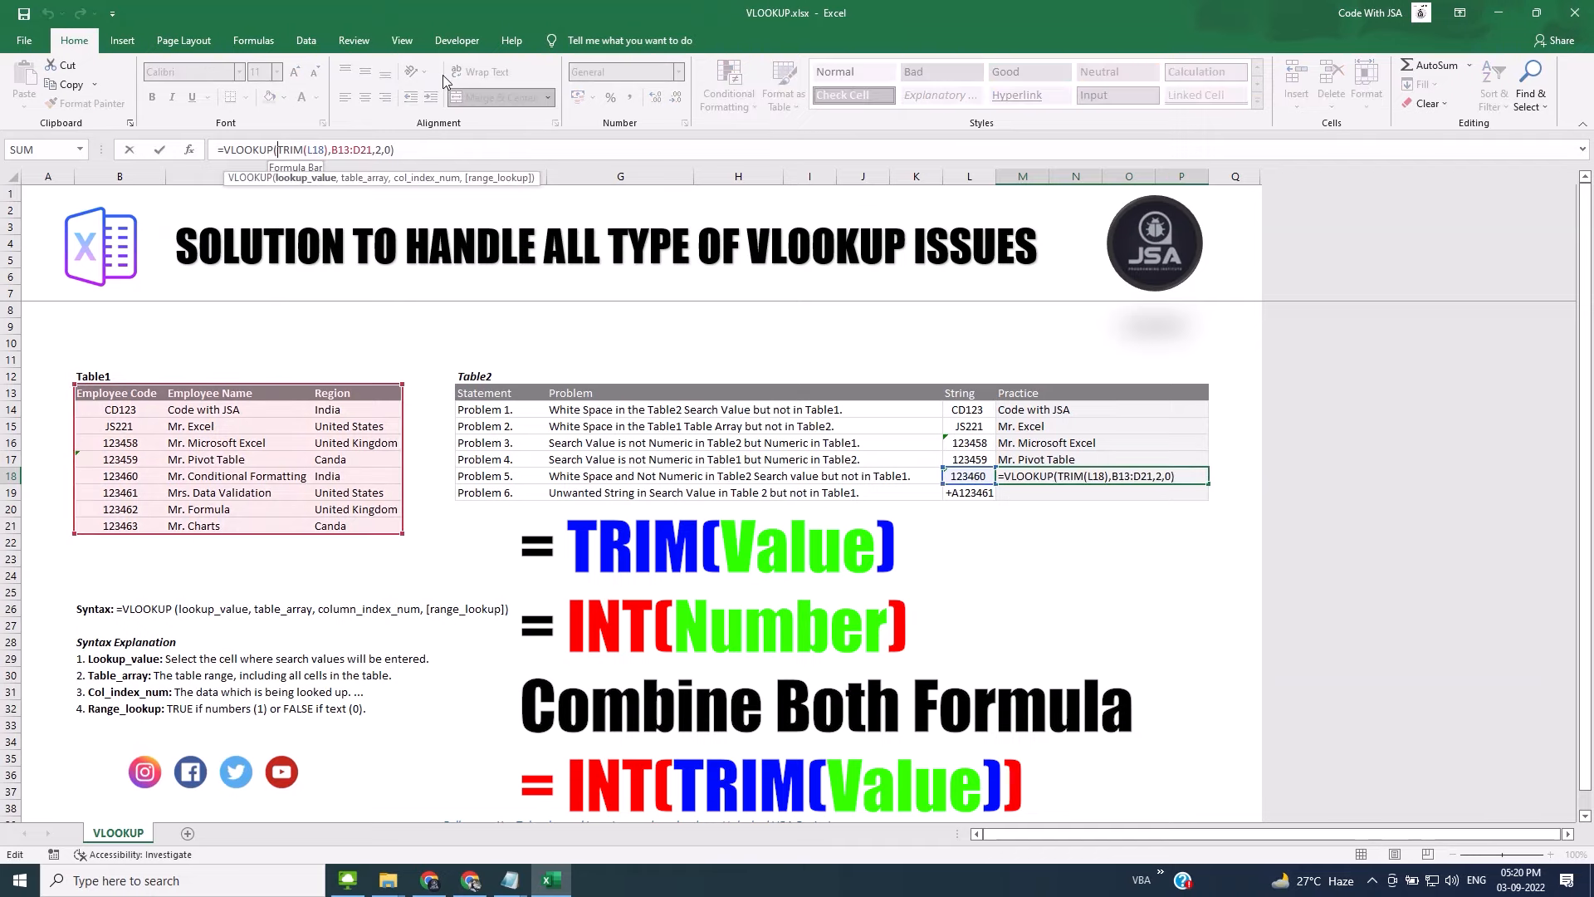
text(int()
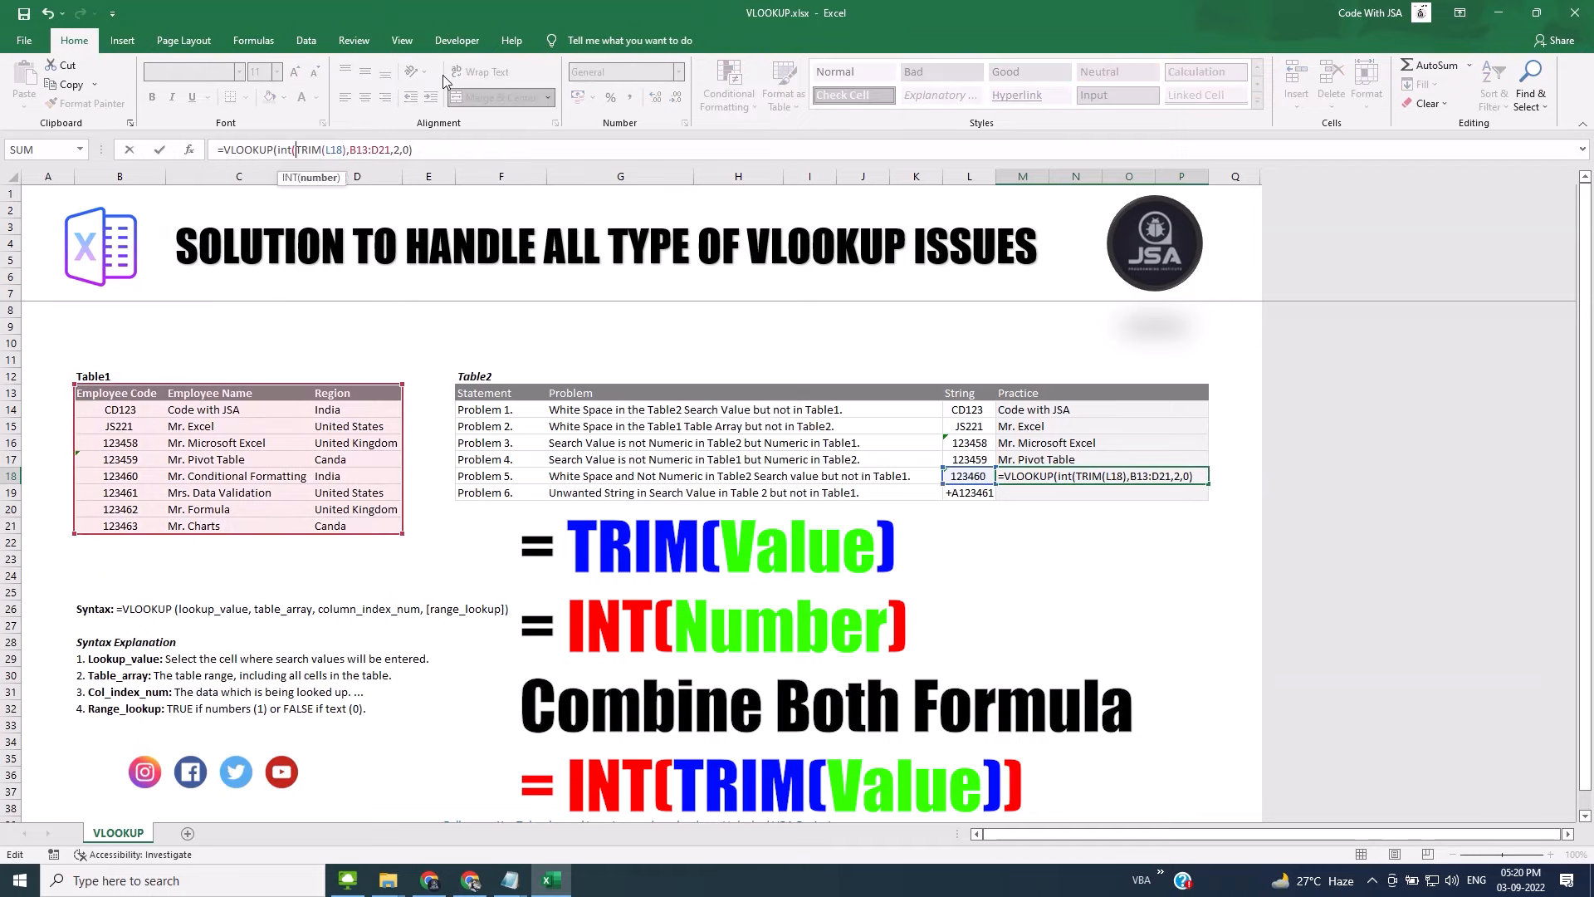
click(347, 149)
key(Right)
key(Left)
text())
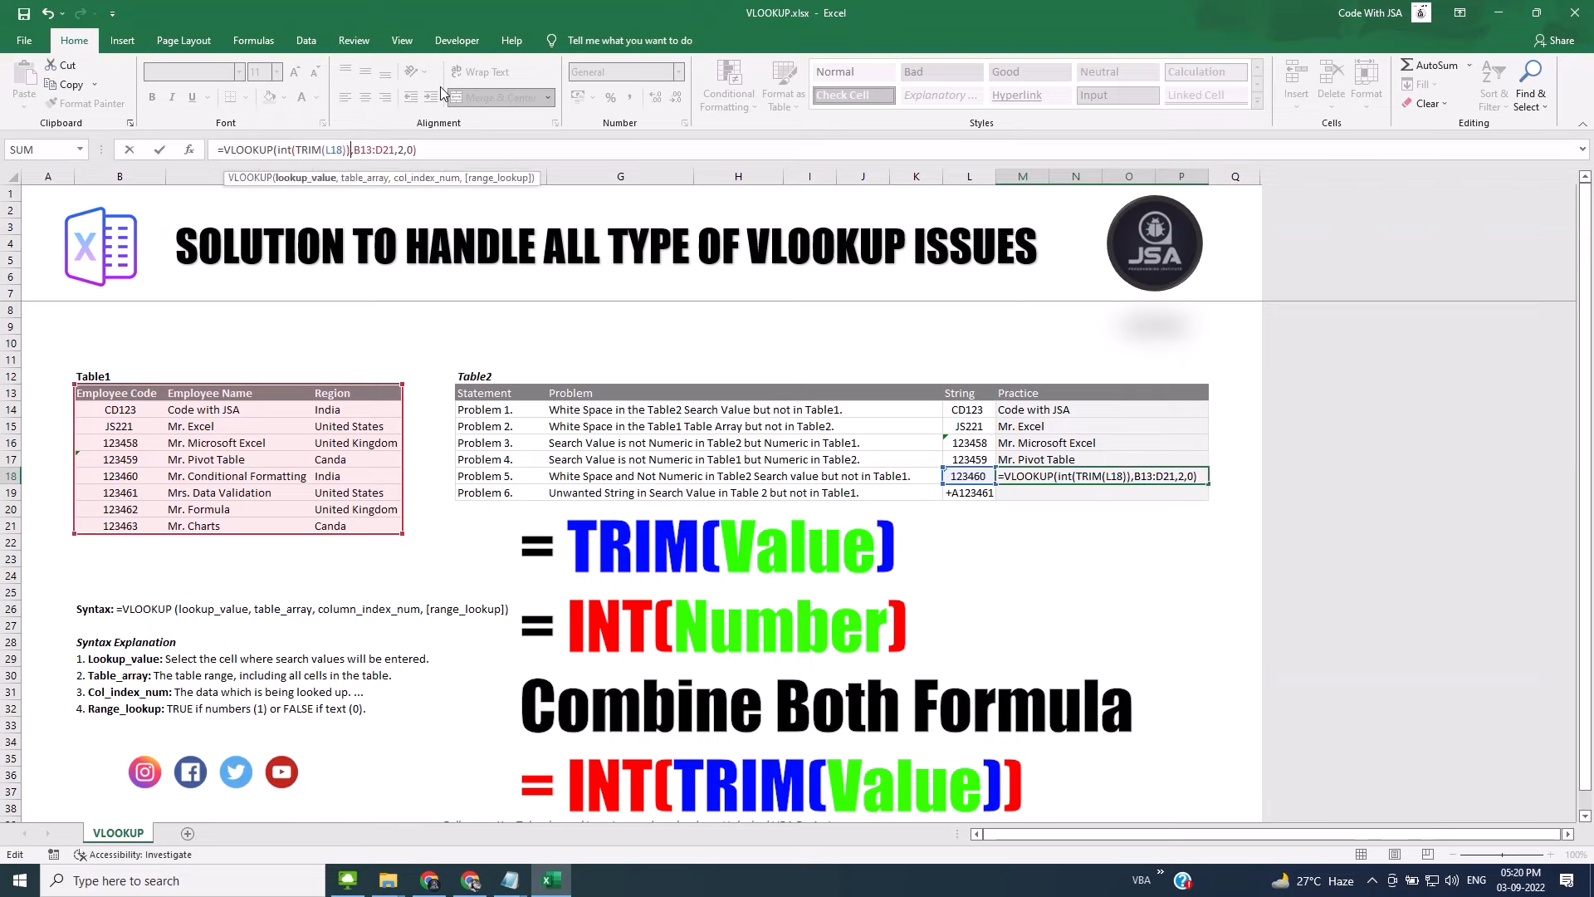
key(ctrl+Return)
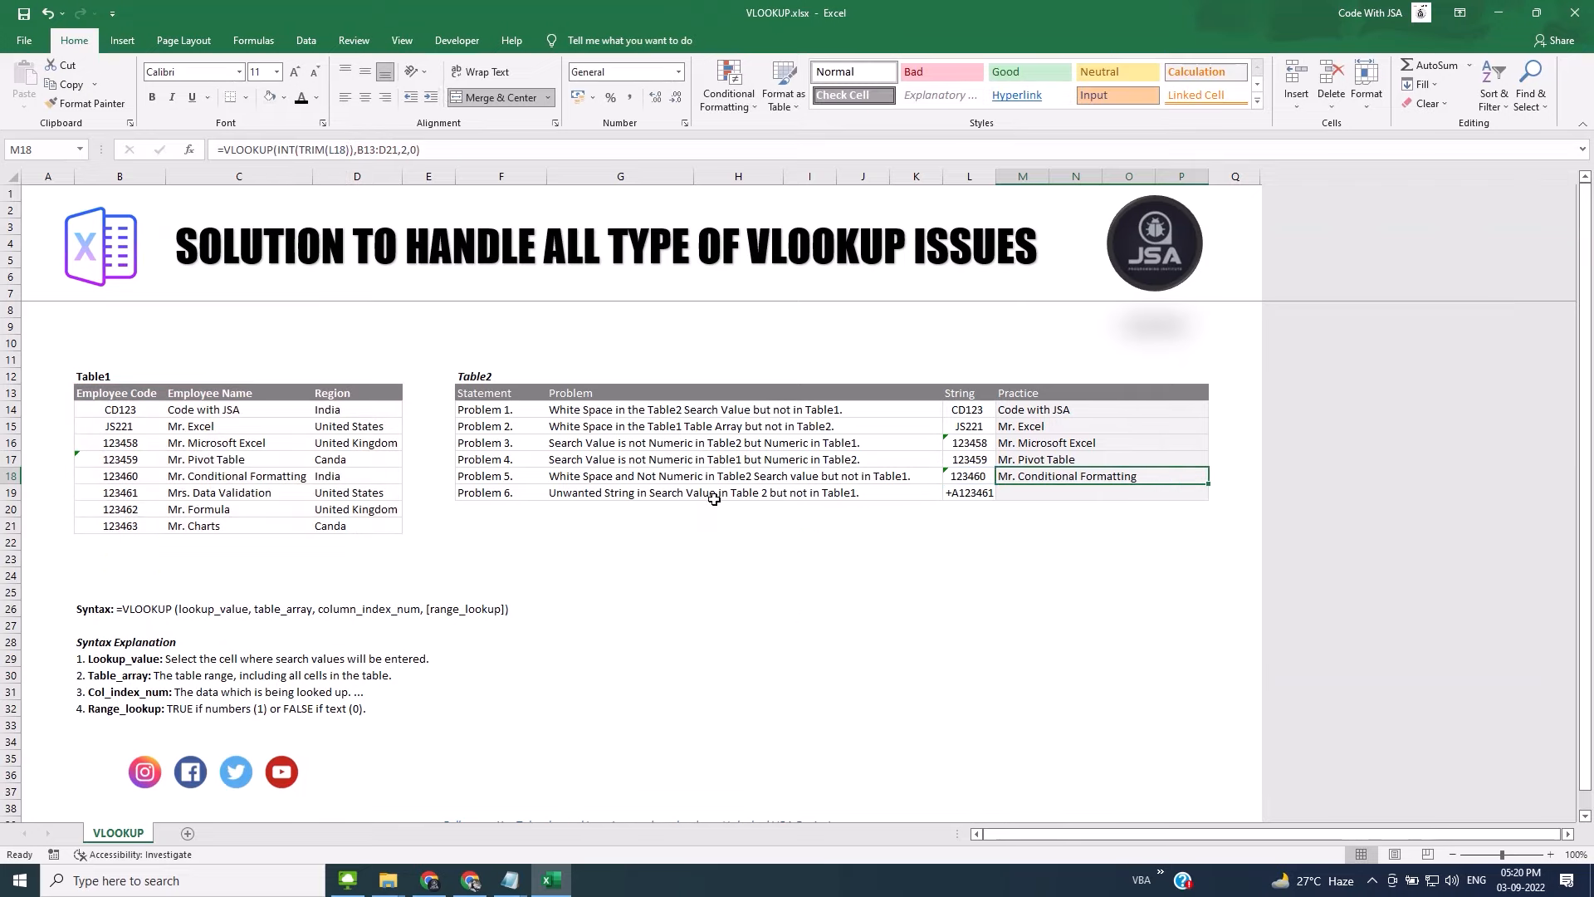
- Enter =VLOOKUP(L19,B14:D21,2,0) in M19 to look up the employee name for Problem 6
click(965, 493)
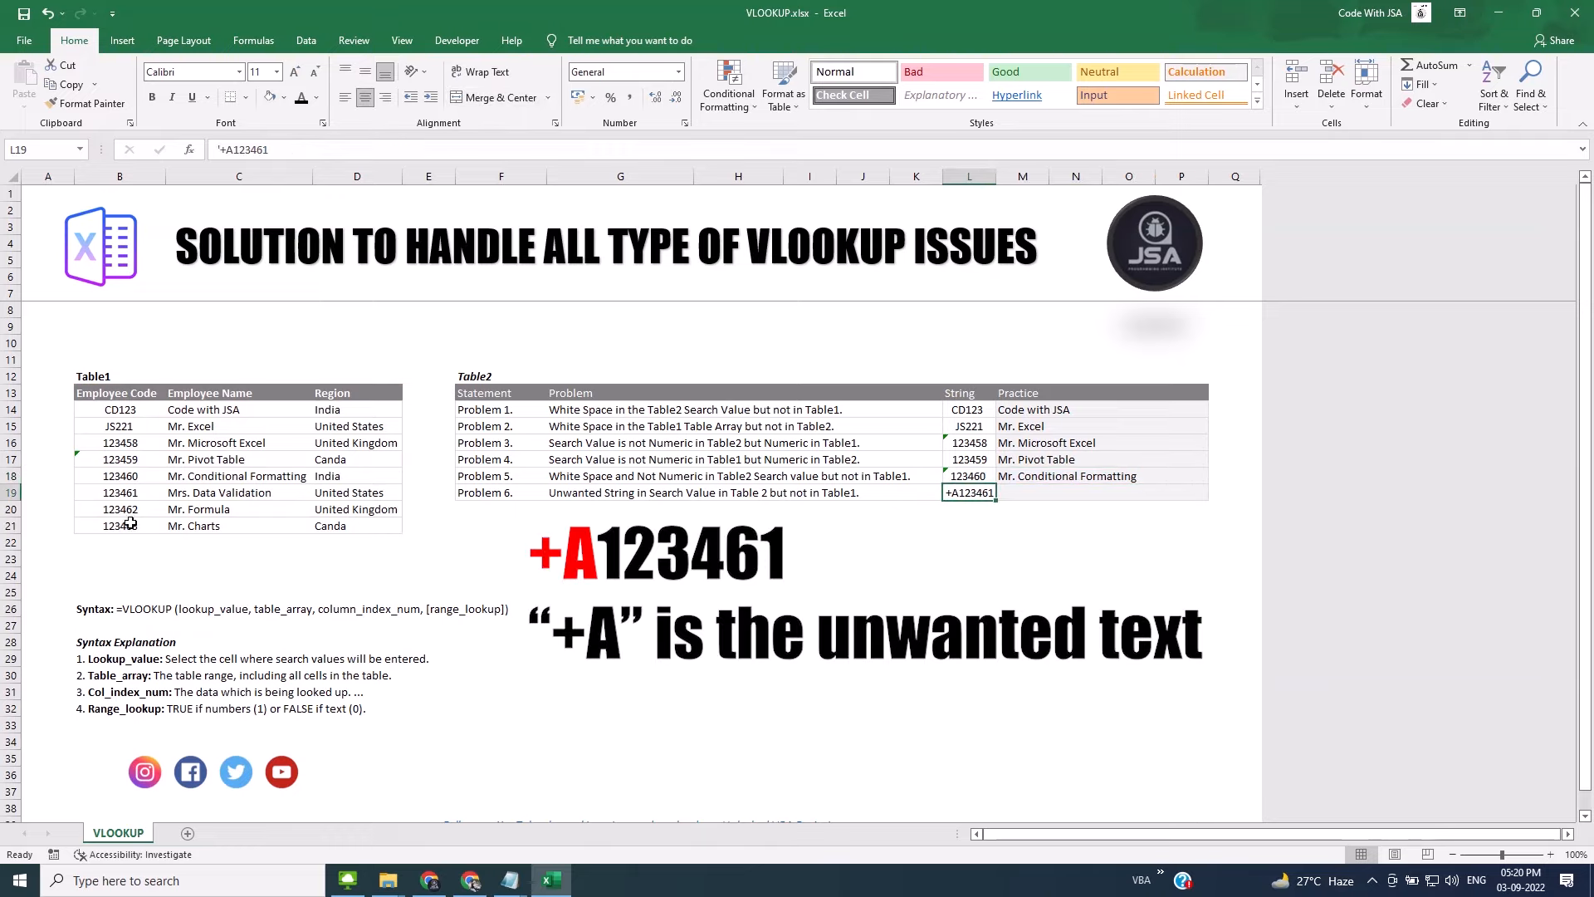
click(130, 491)
click(1071, 495)
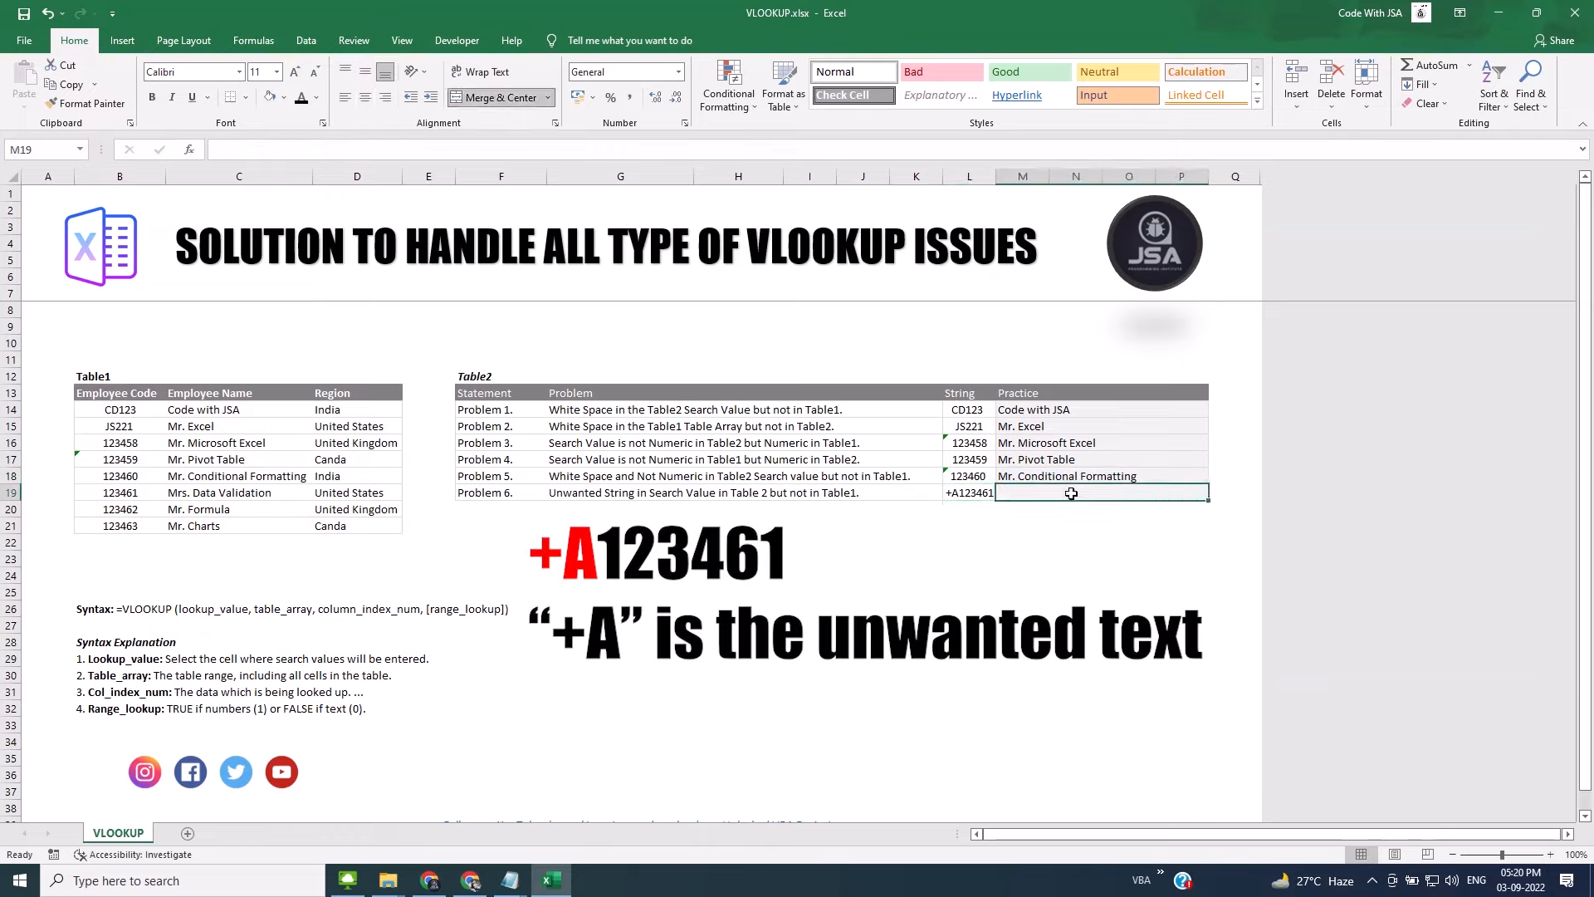
text(=VLOOKUP()
click(969, 492)
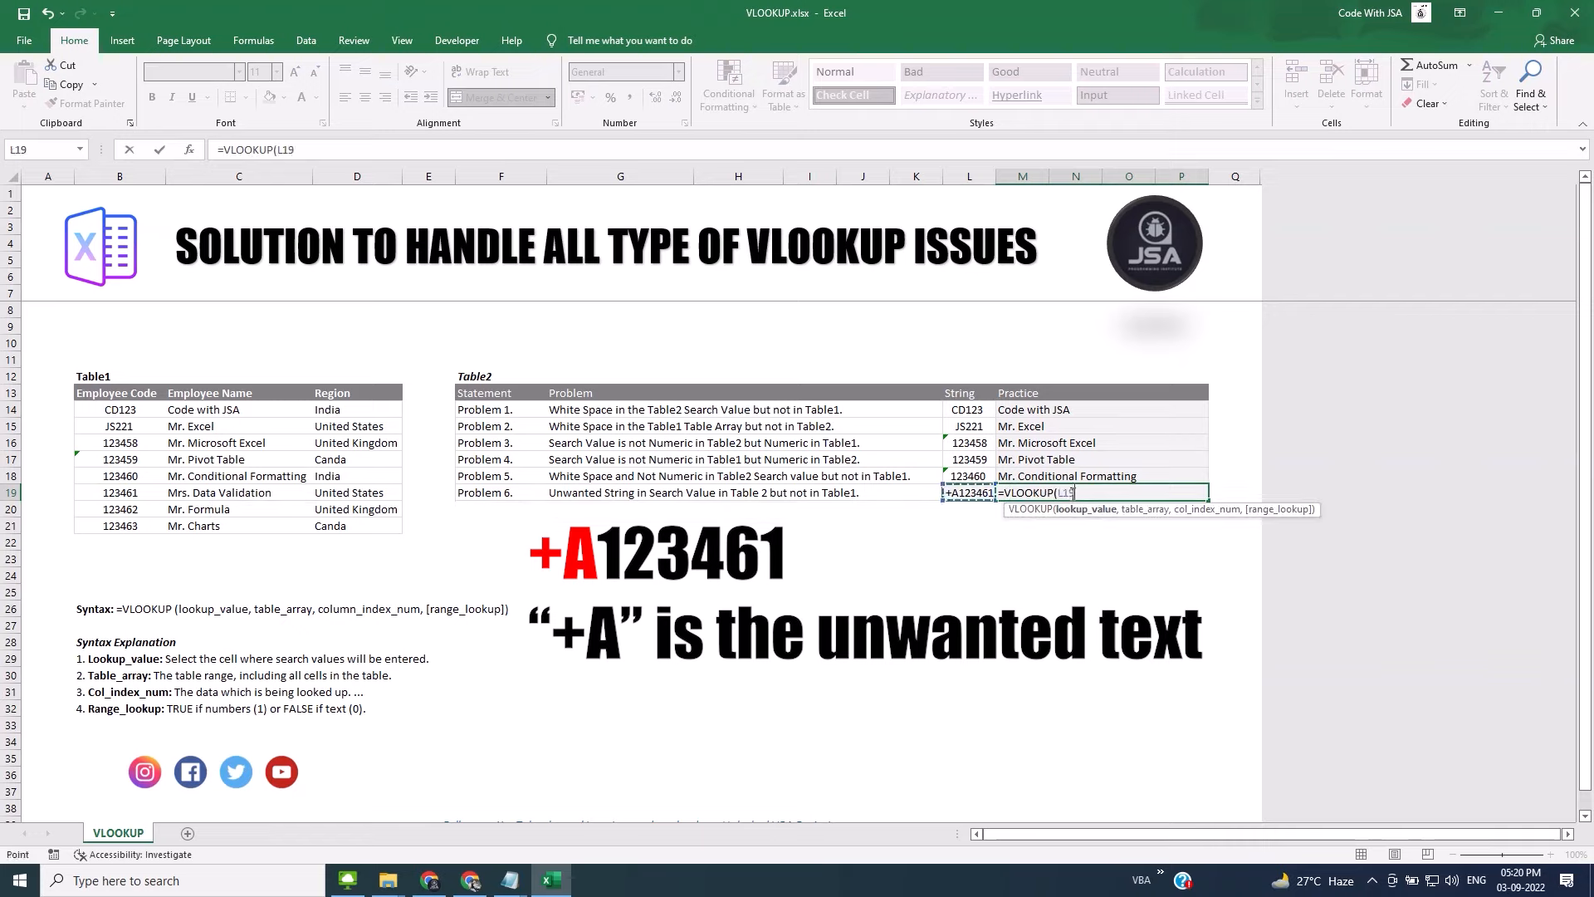
text(,)
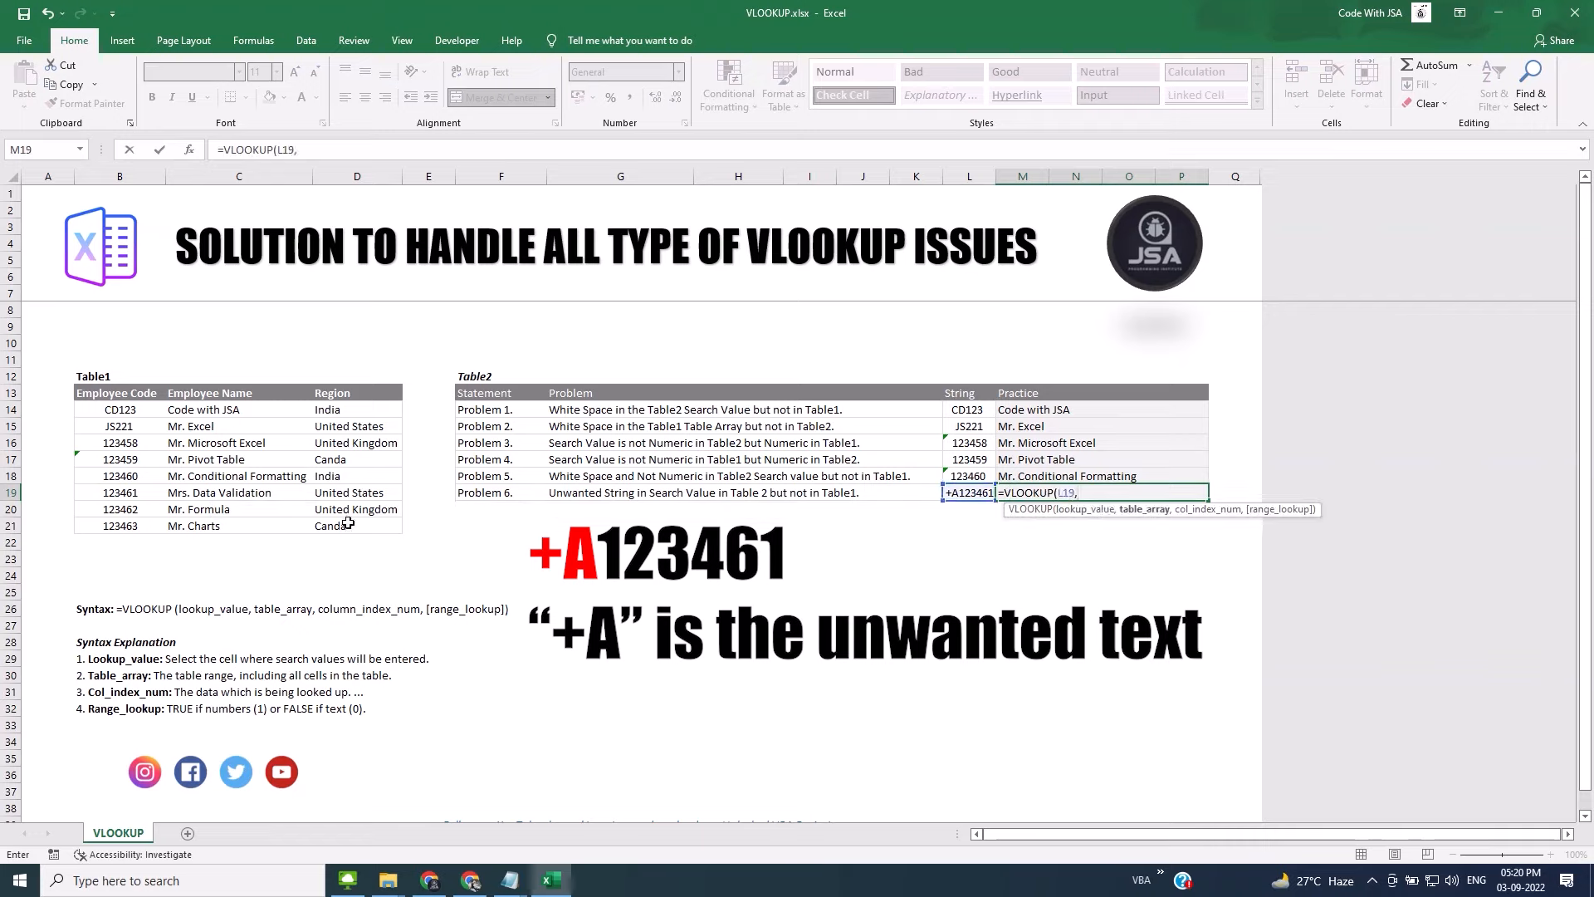
drag(119, 411, 377, 523)
text(,2,0))
key(ctrl+Return)
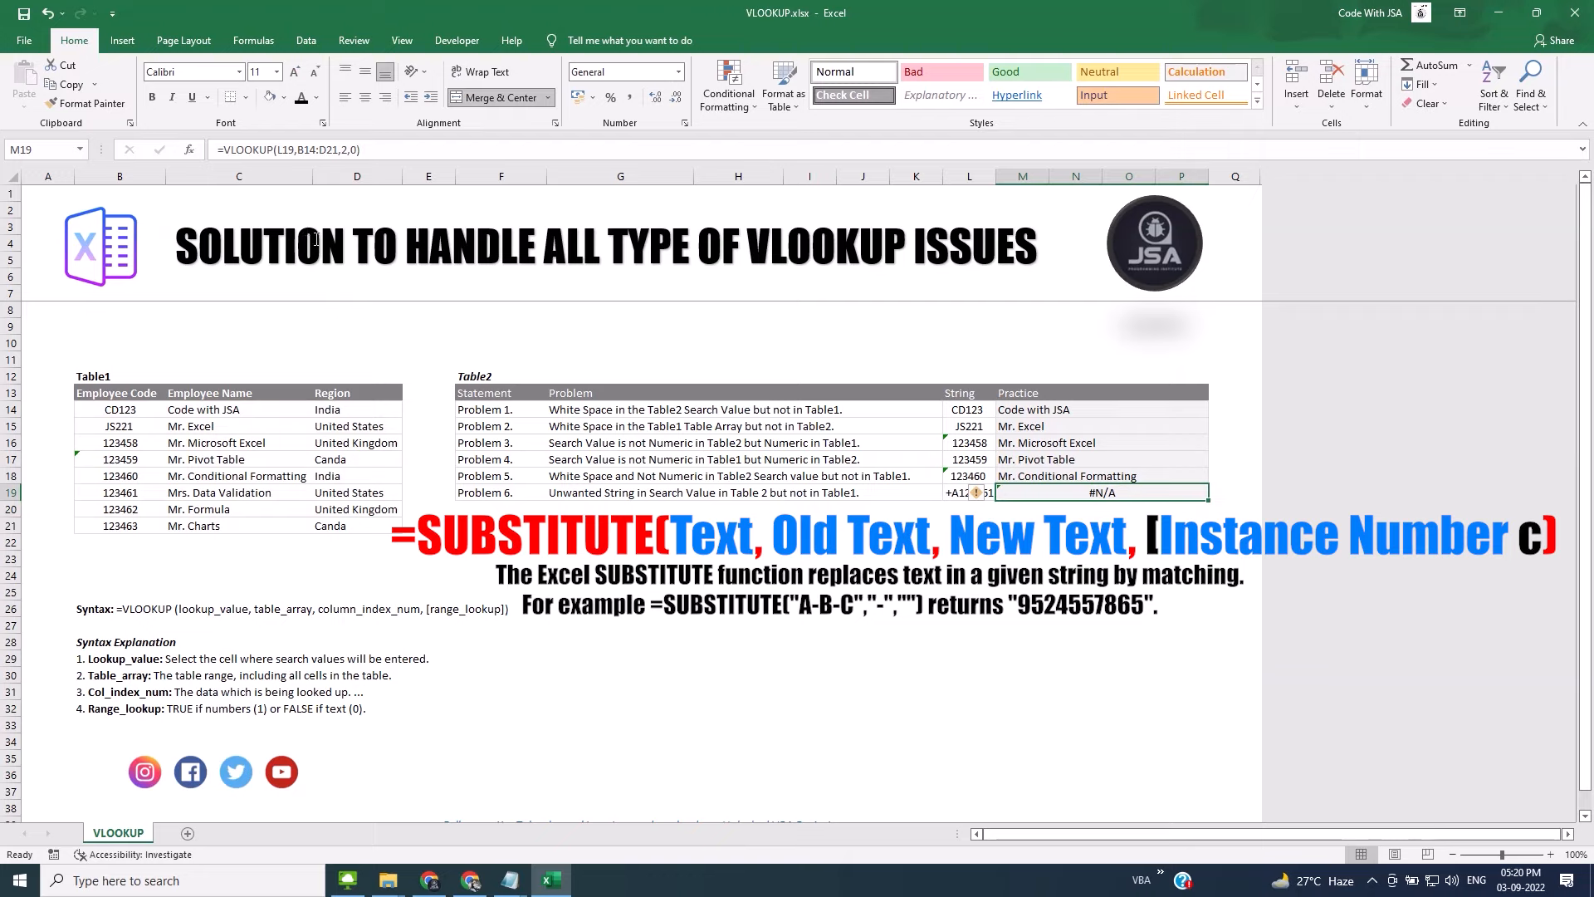
- Wrap the lookup value in M19's formula in SUBSTITUTE to strip the plus sign, giving =VLOOKUP(SUBSTITUTE(L19,"+",""),B14:D21,2,0)
click(277, 149)
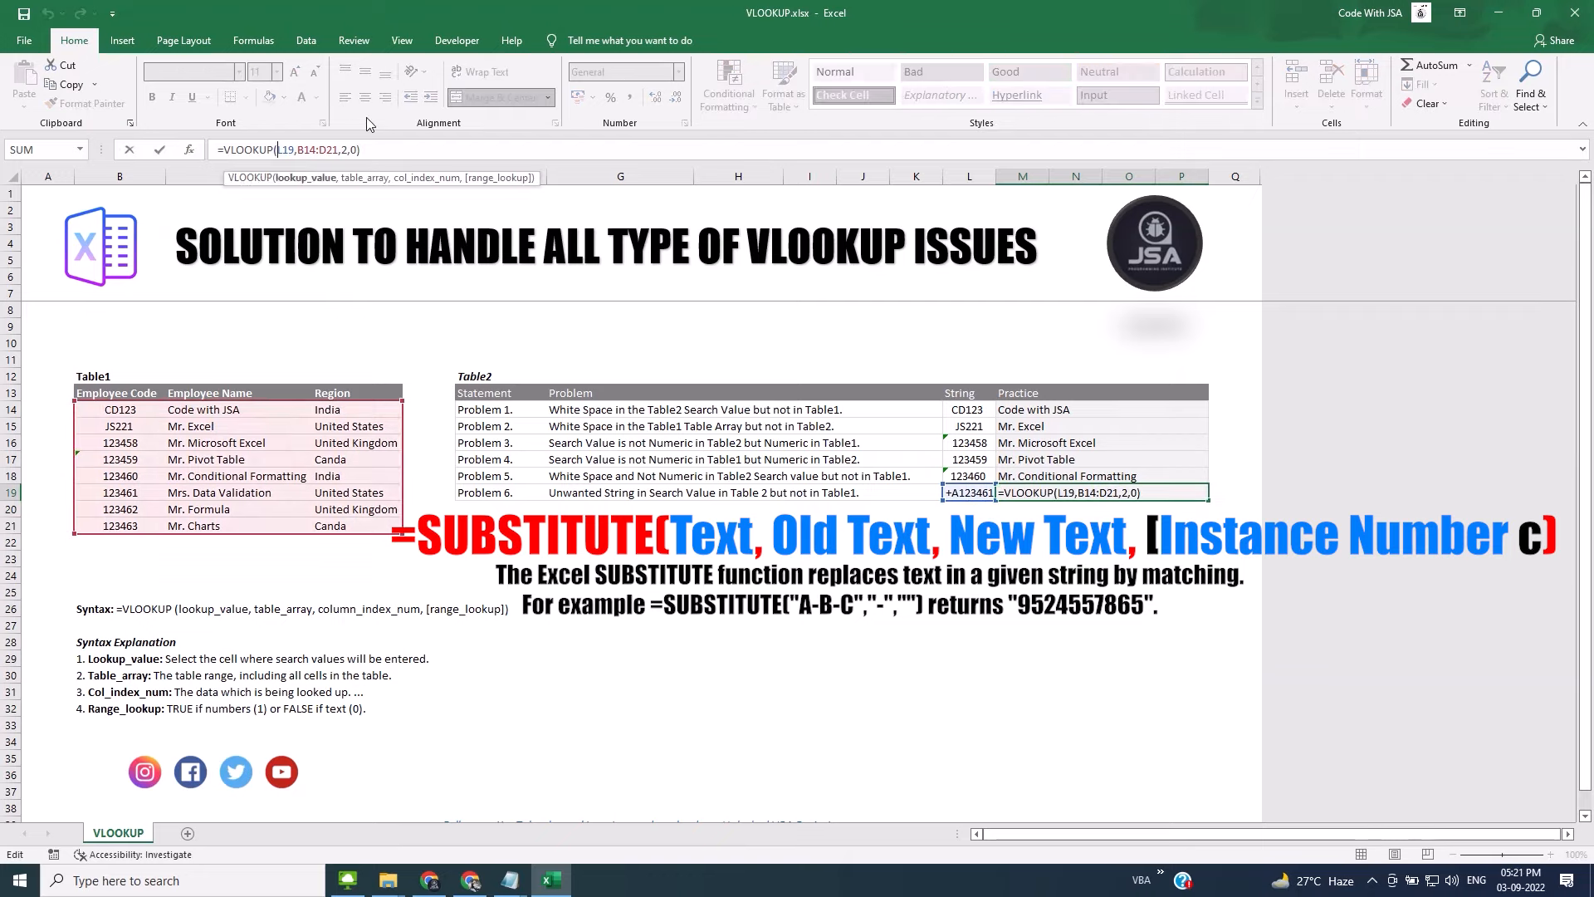
key(Escape)
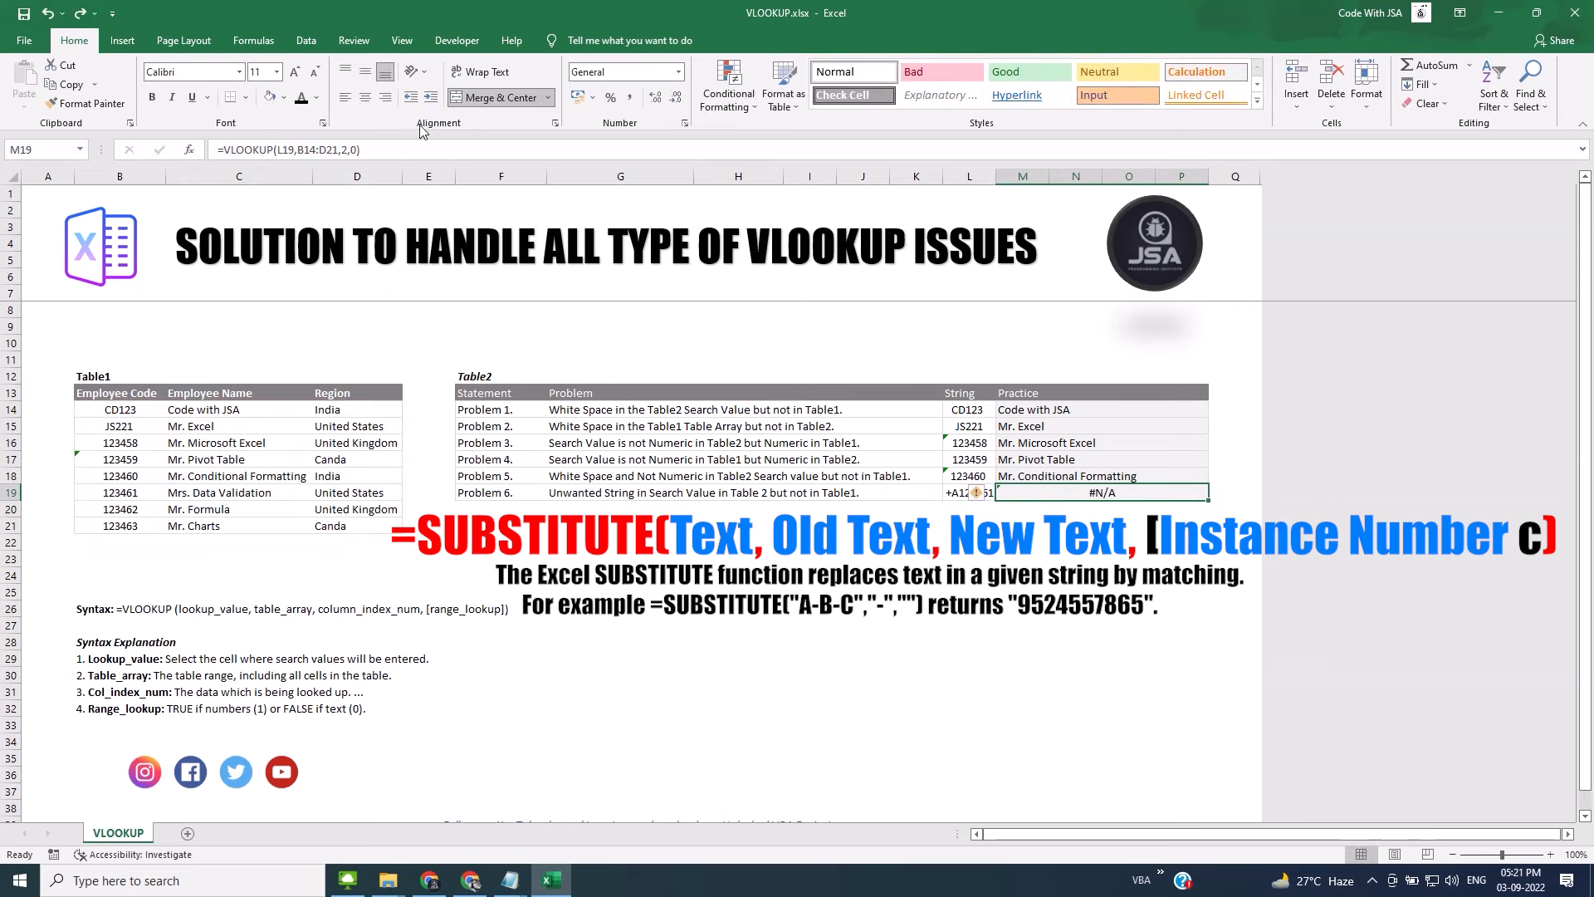
click(282, 149)
text(subs)
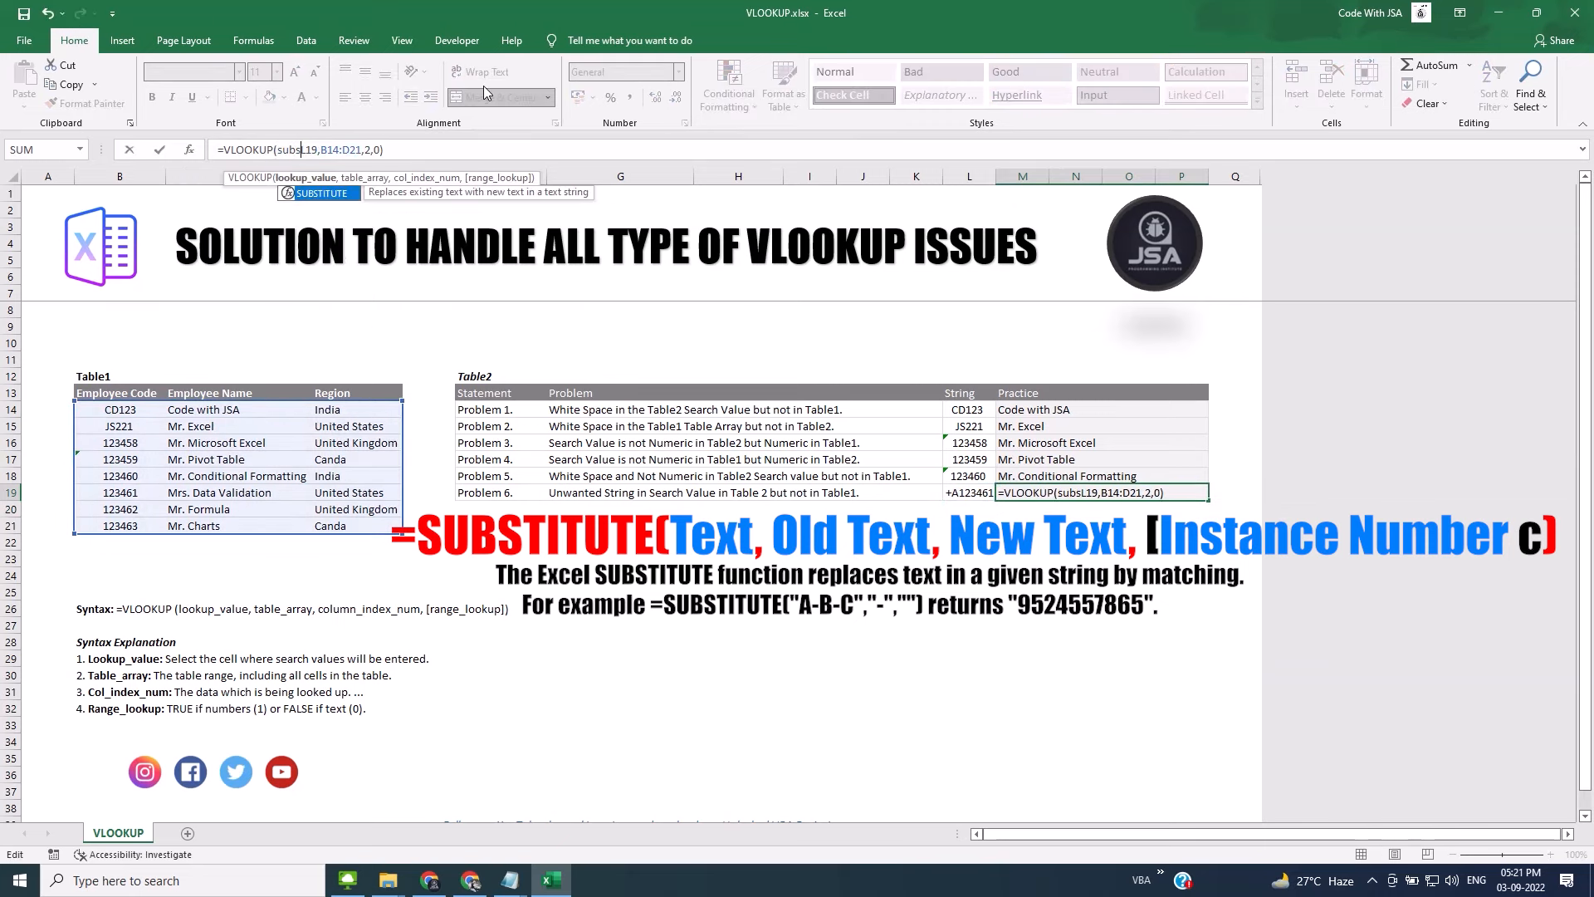
key(Tab)
key(Right)
key(Right)
key(Right)
text(,"+)
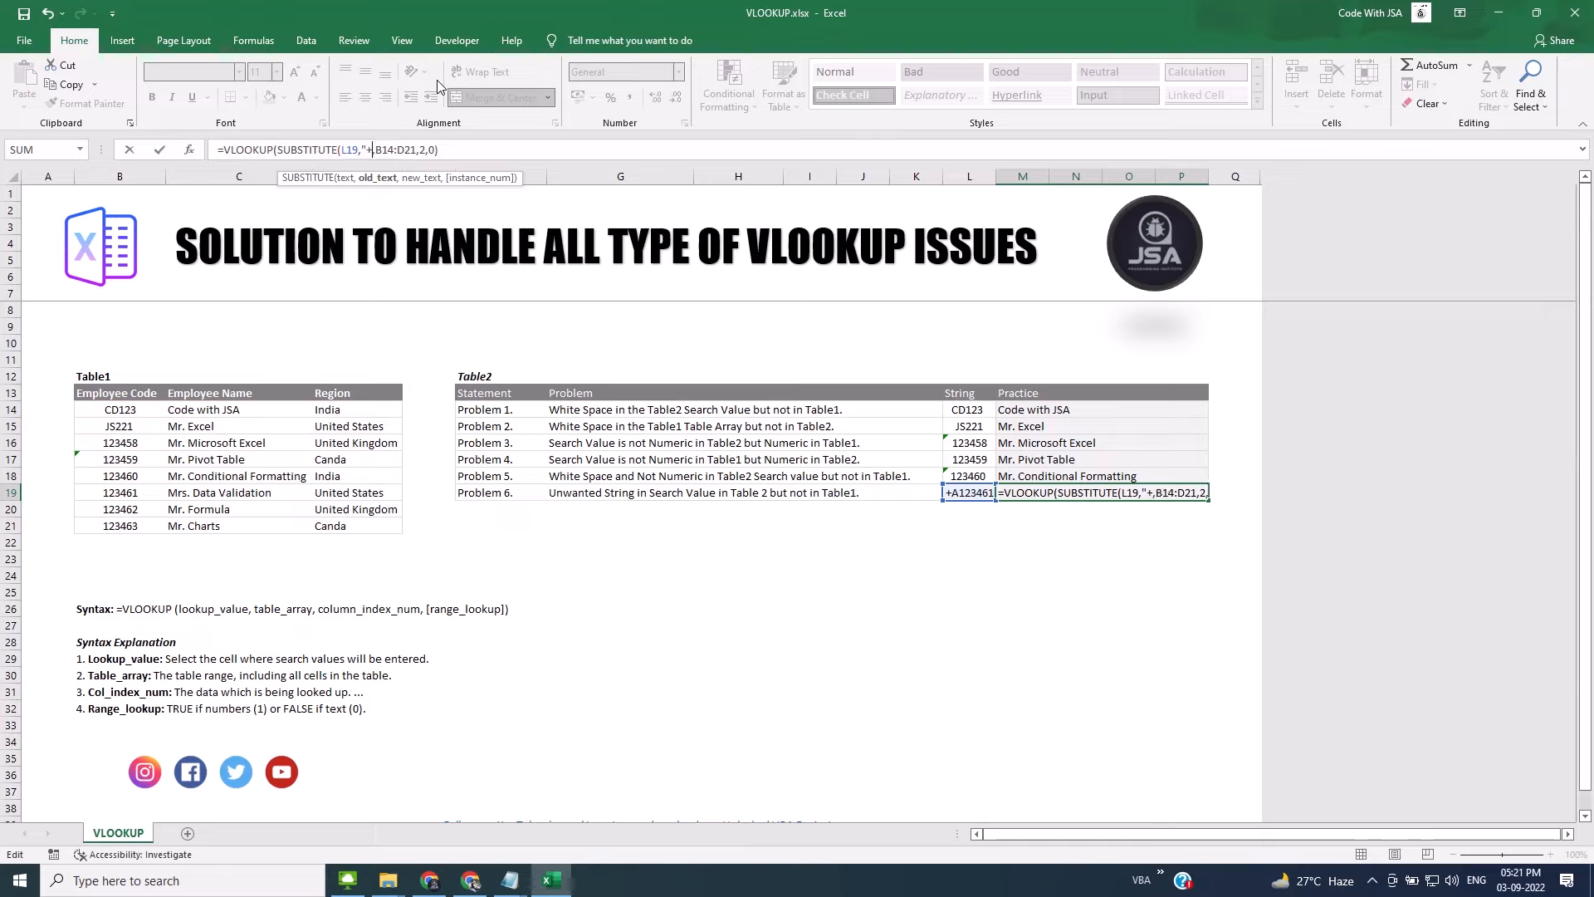
text(",""))
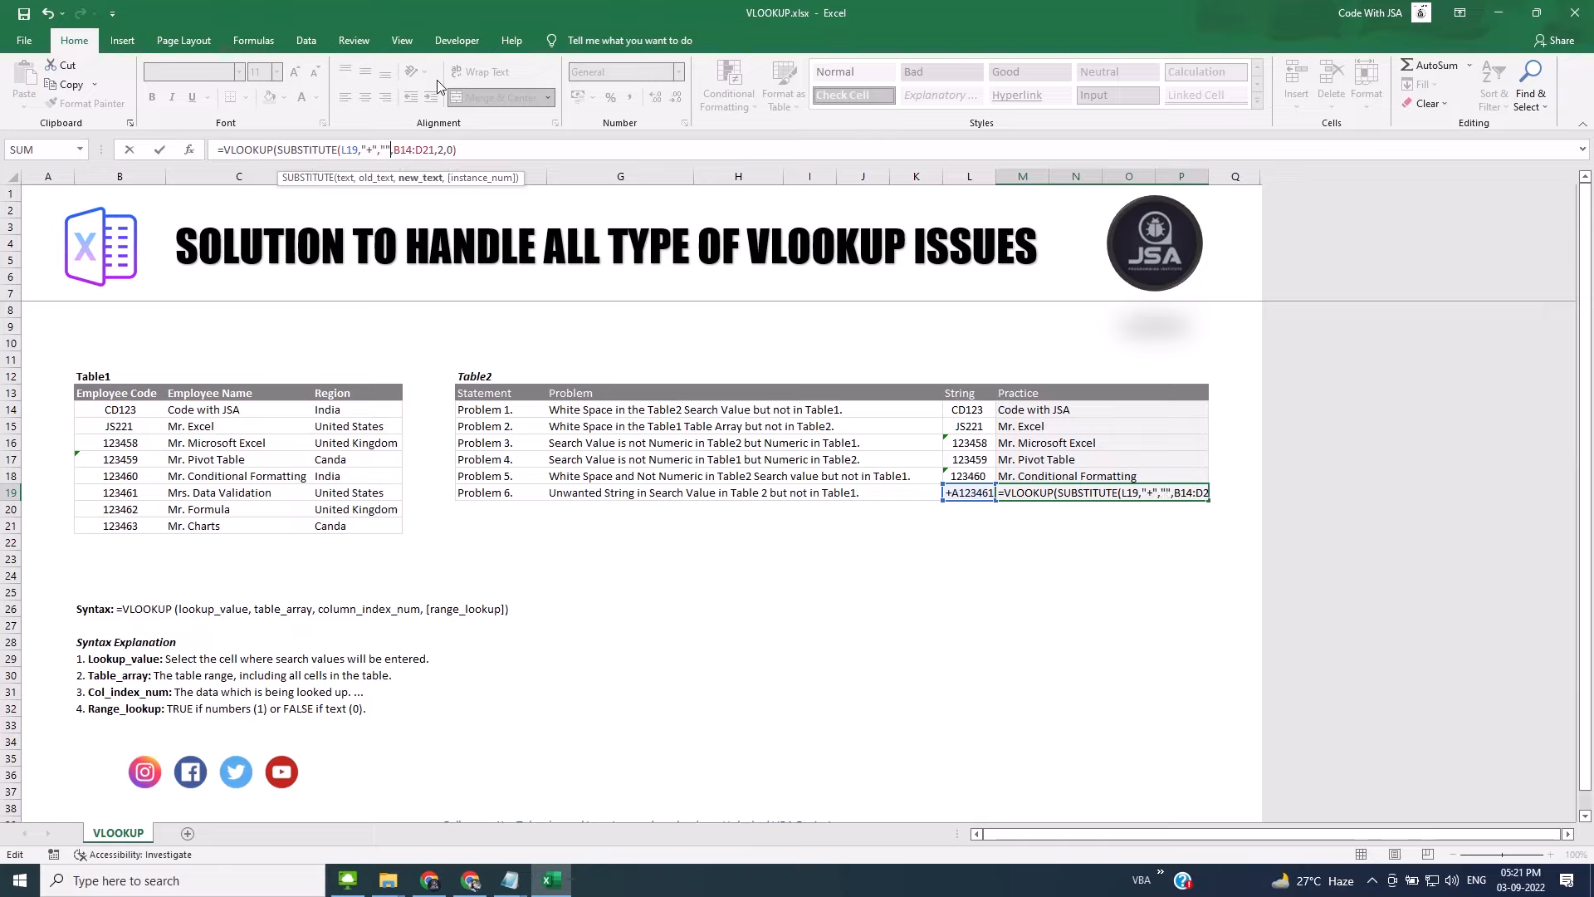
key(Return)
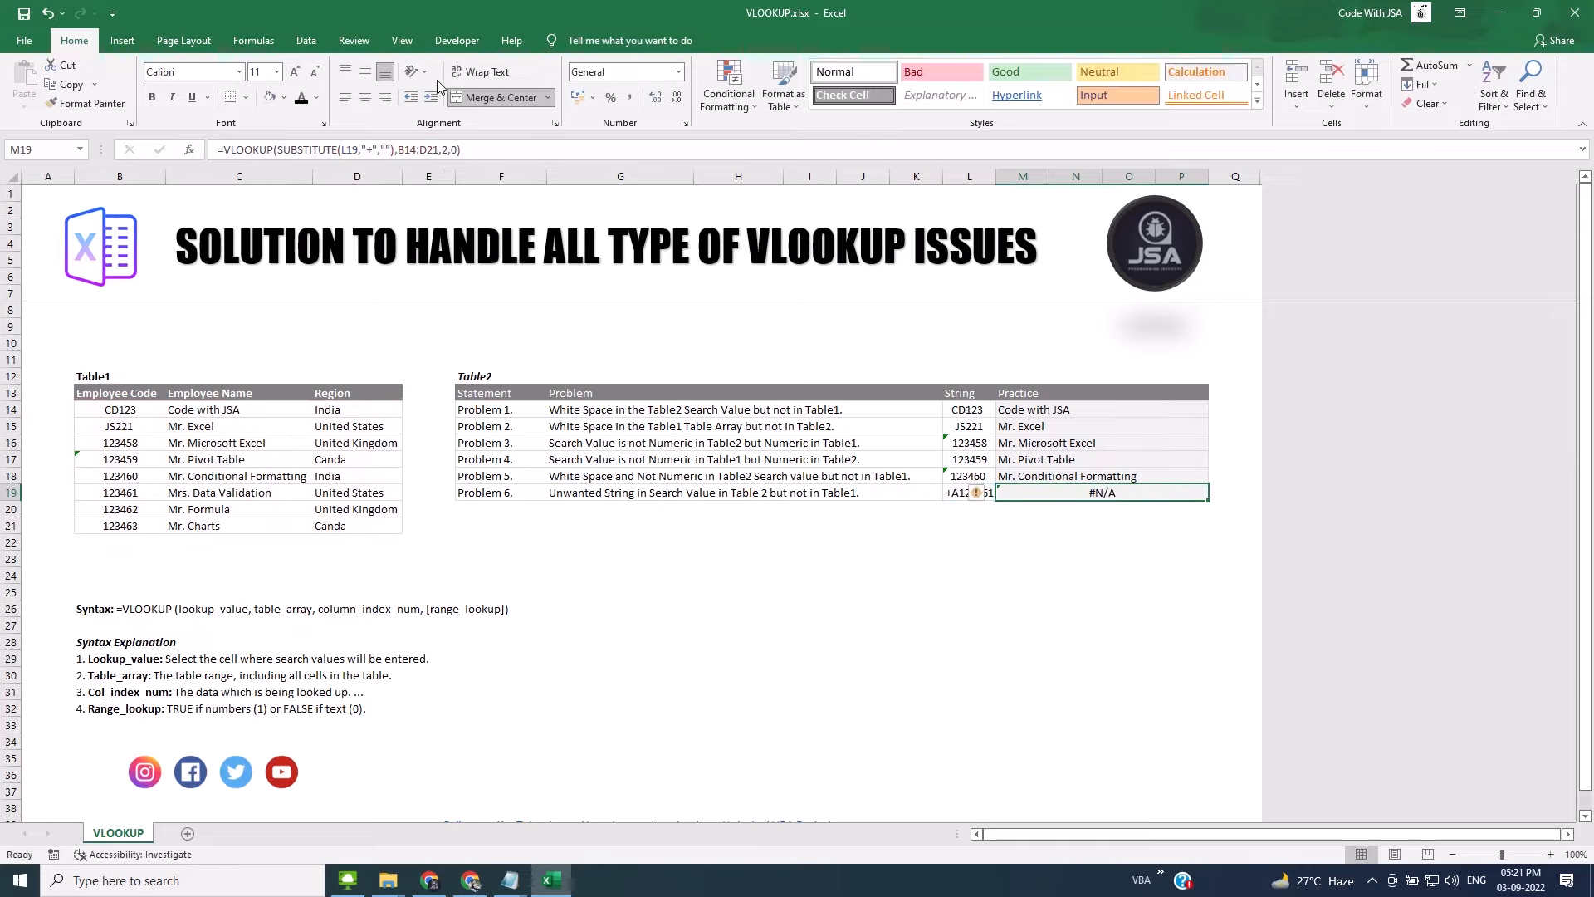
- Nest M19's SUBSTITUTE function inside INT, giving =VLOOKUP(INT(SUBSTITUTE(L19,"+","")),B14:D21,2,0)
click(278, 150)
text(INT()
click(416, 151)
text())
key(Return)
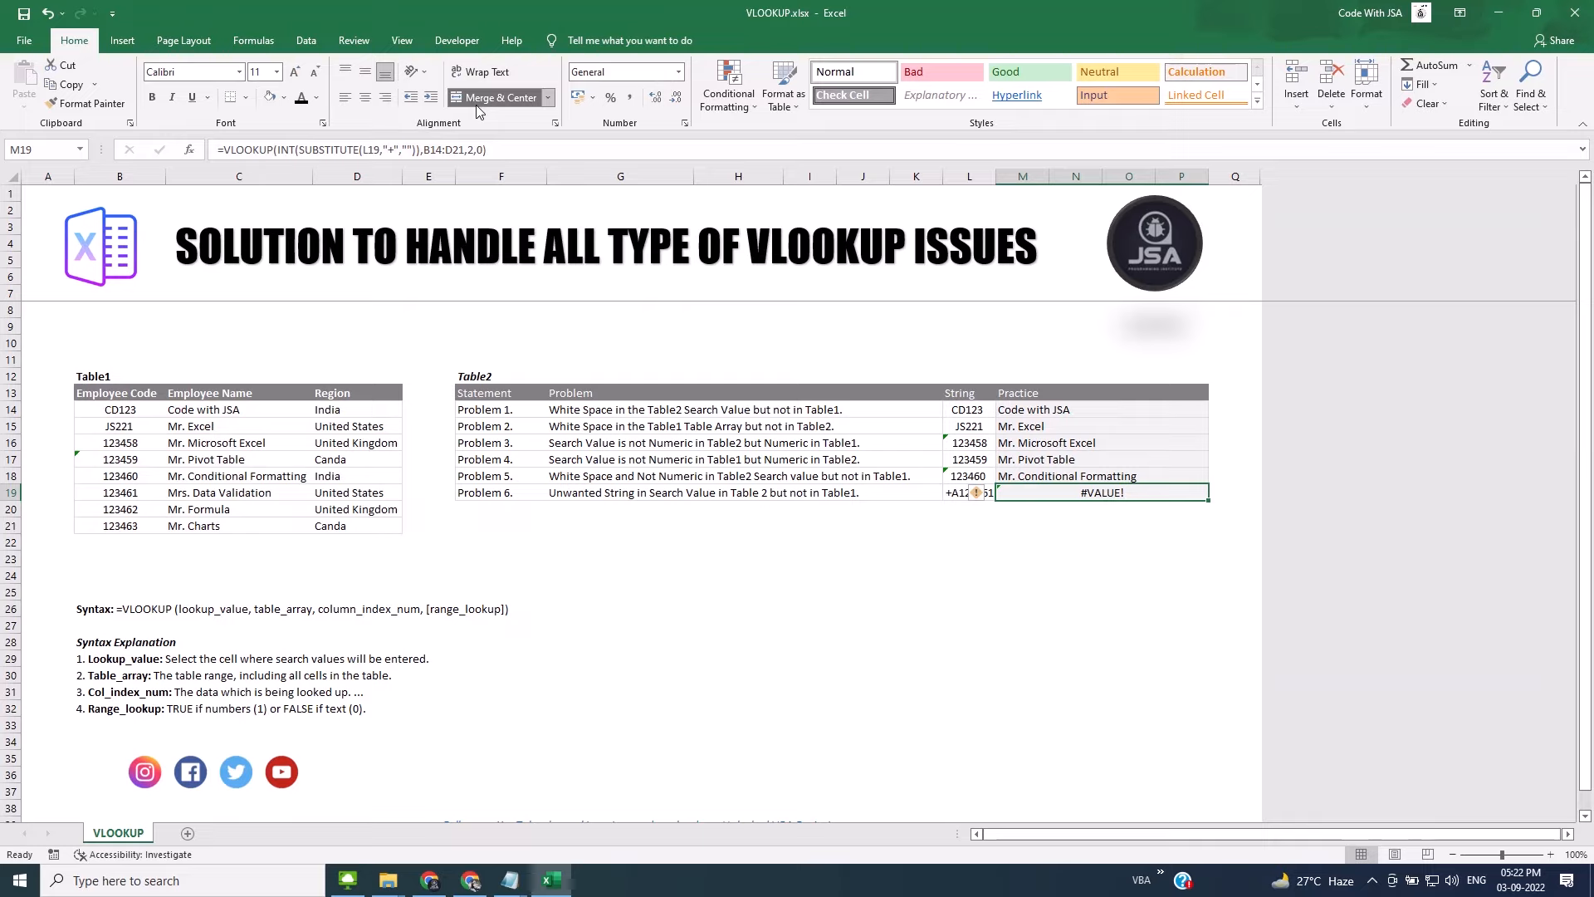
- Extend the old text in M19's SUBSTITUTE function to "+A", giving =VLOOKUP(INT(SUBSTITUTE(L19,"+A","")),B14:D21,2,0)
key(F2)
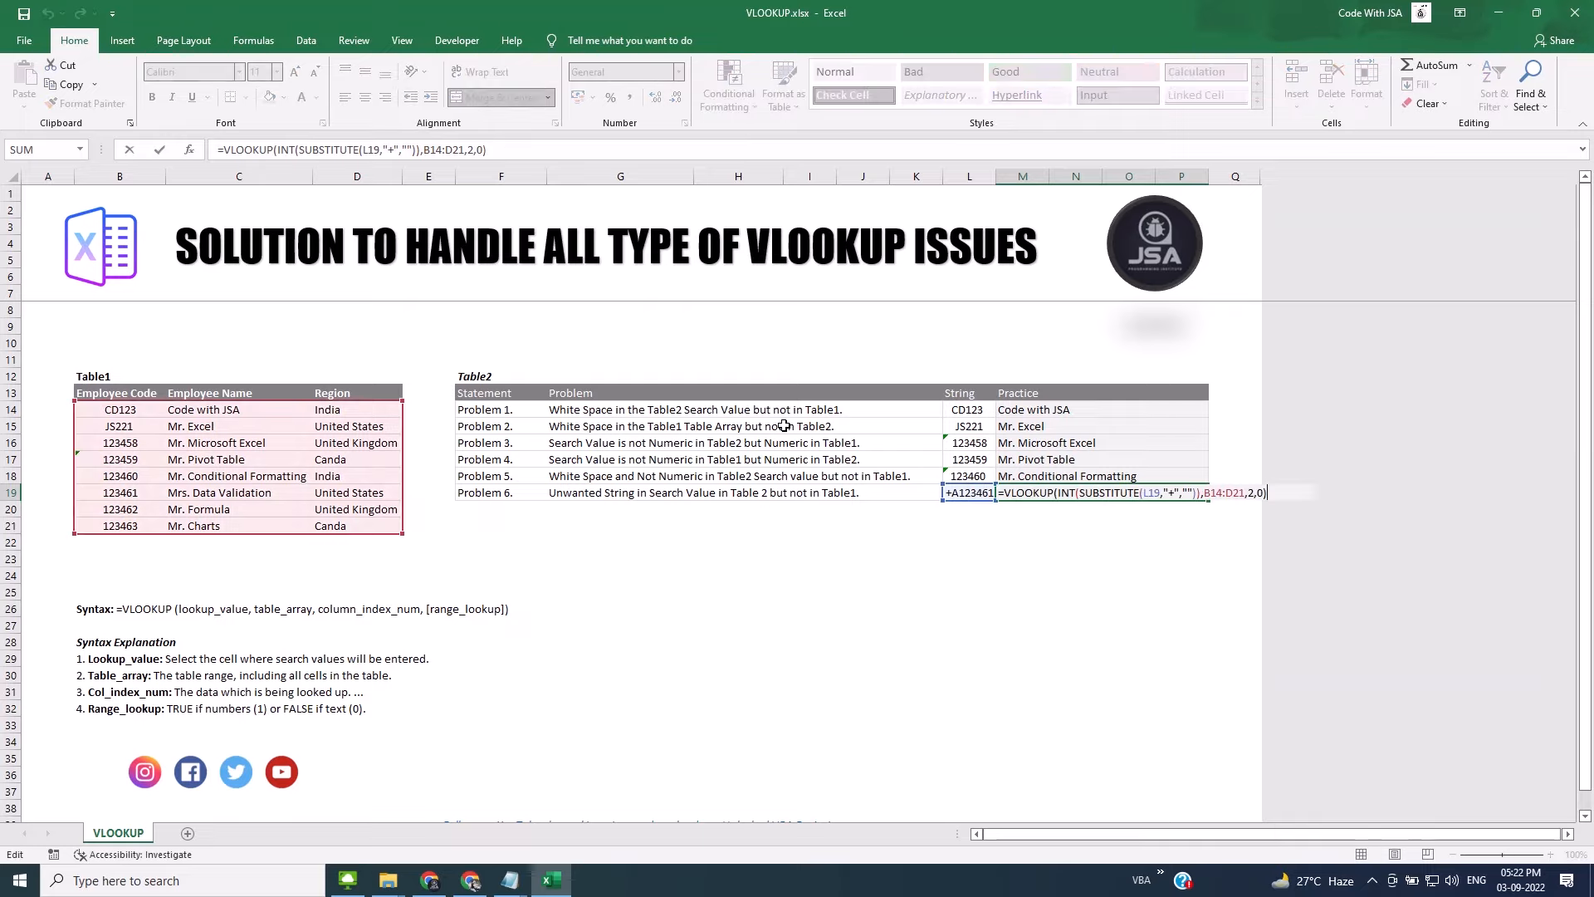
key(Escape)
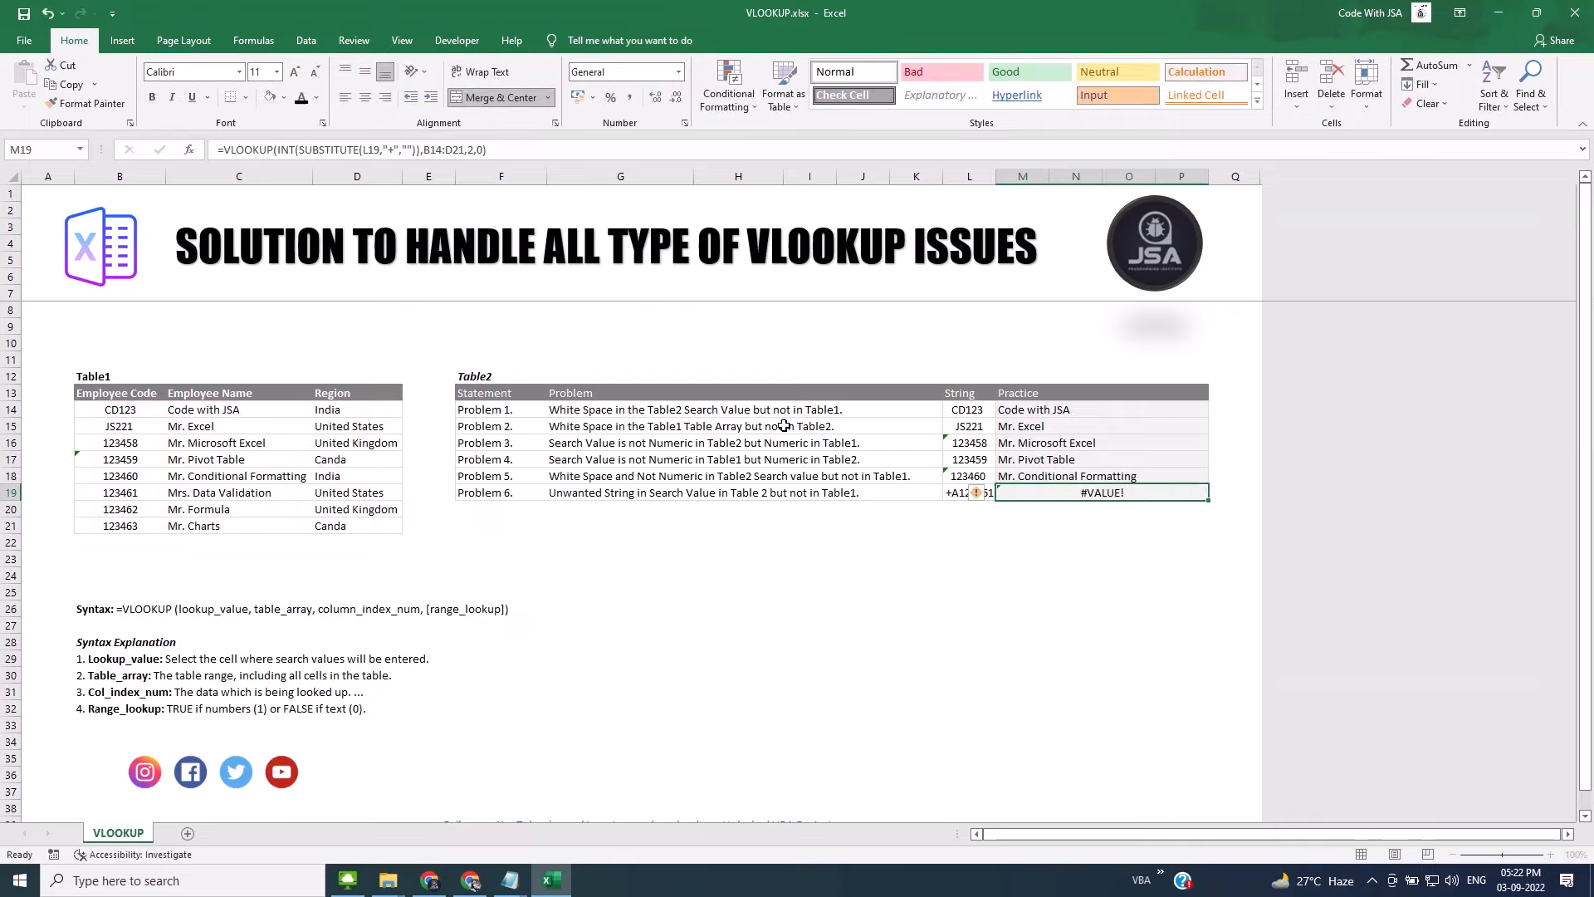
click(395, 150)
text(A)
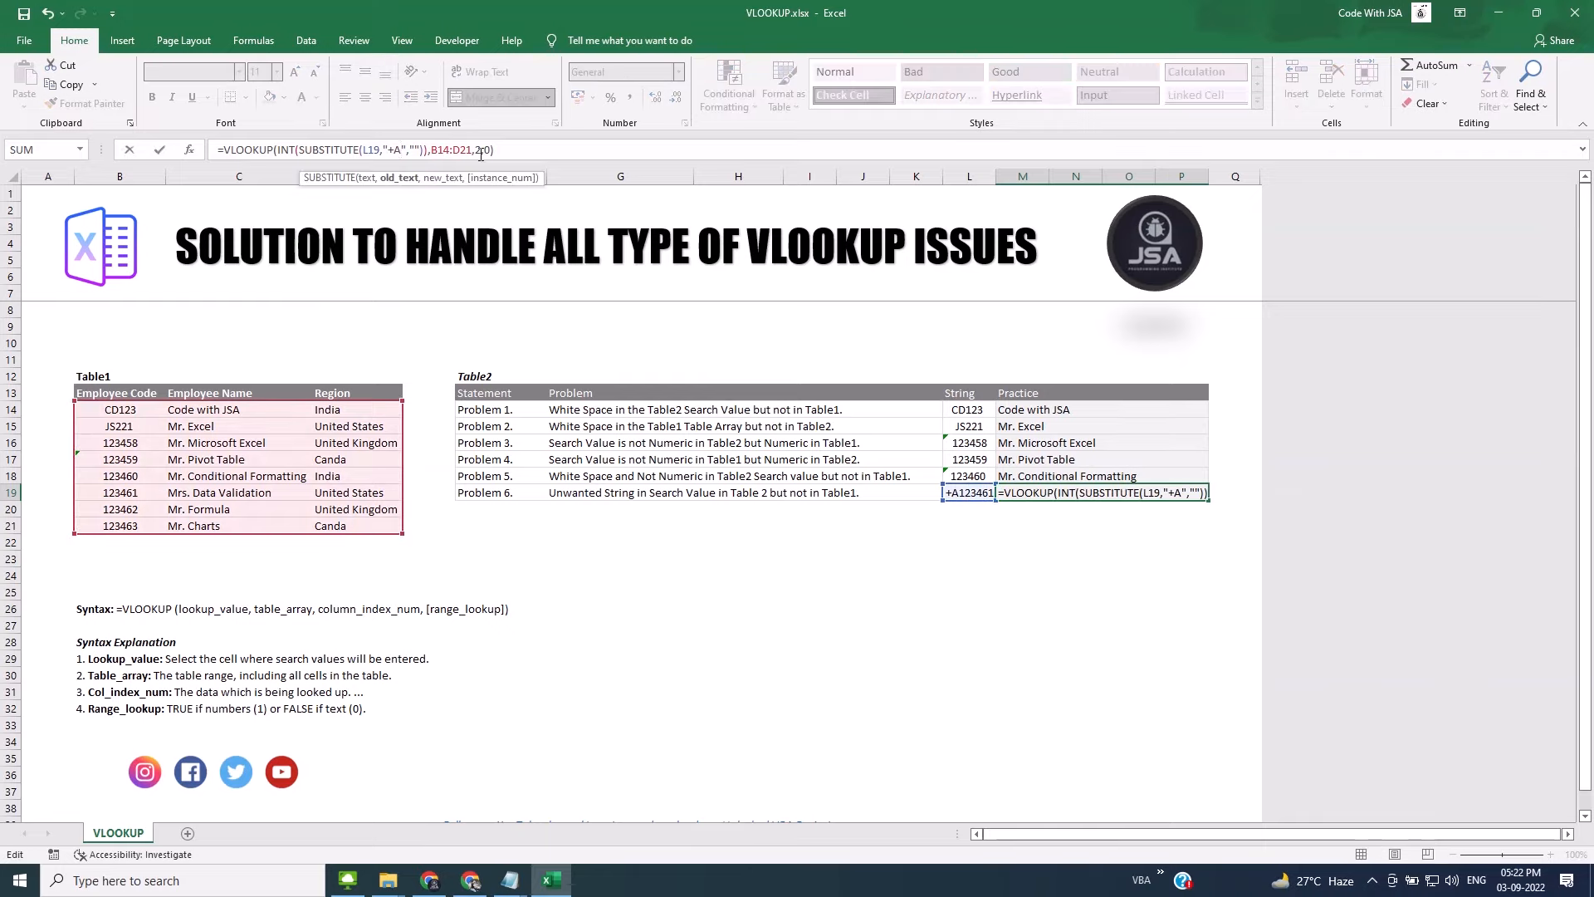
key(ctrl+Return)
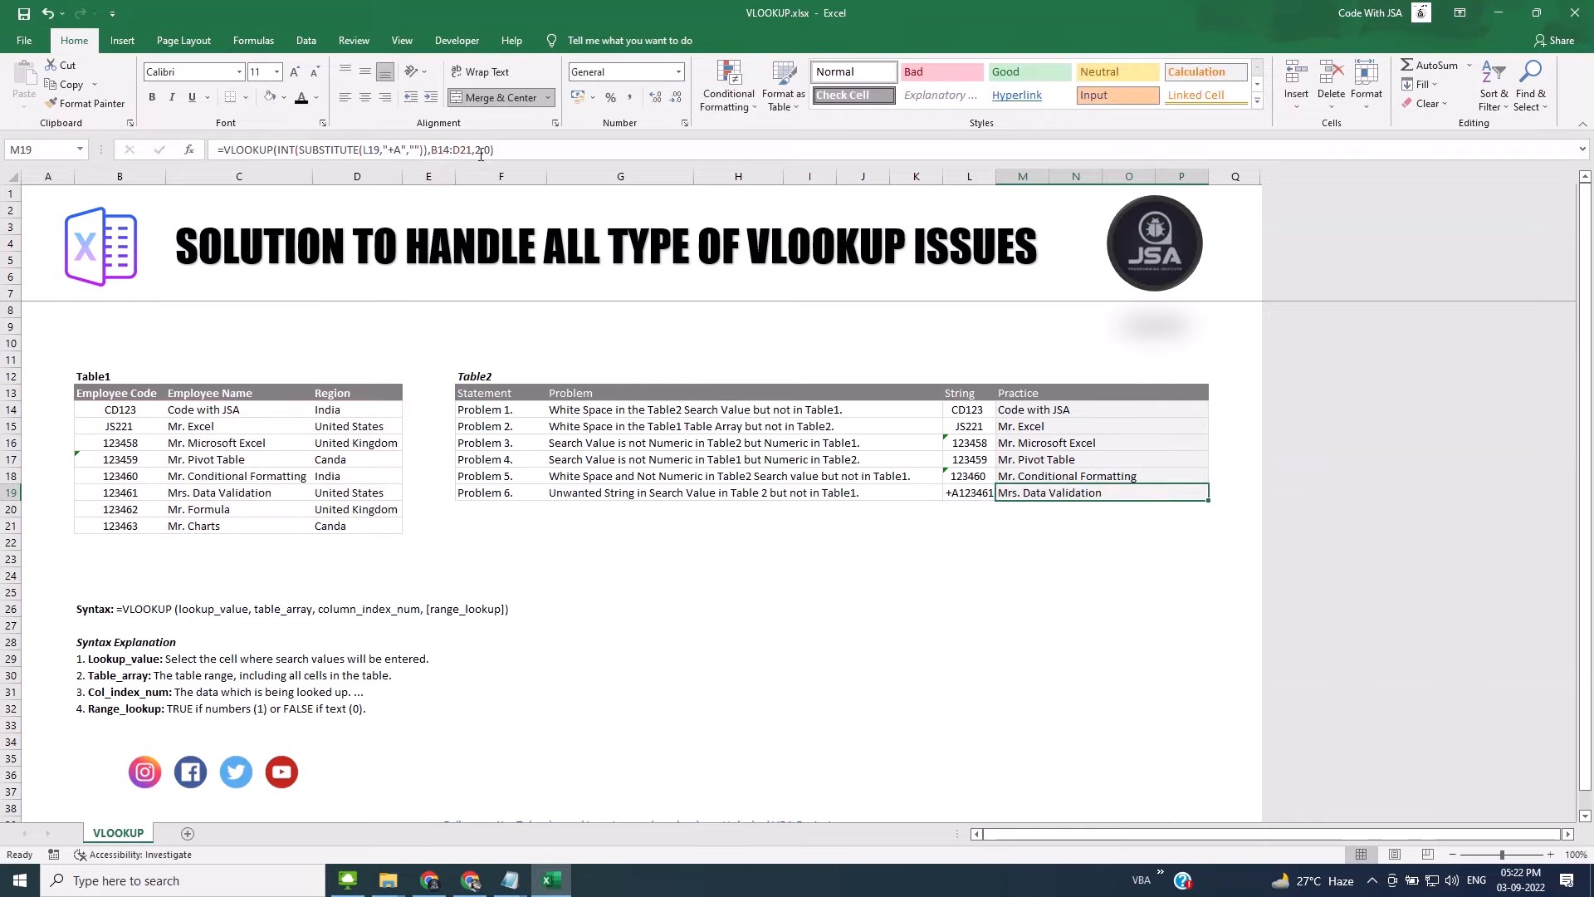